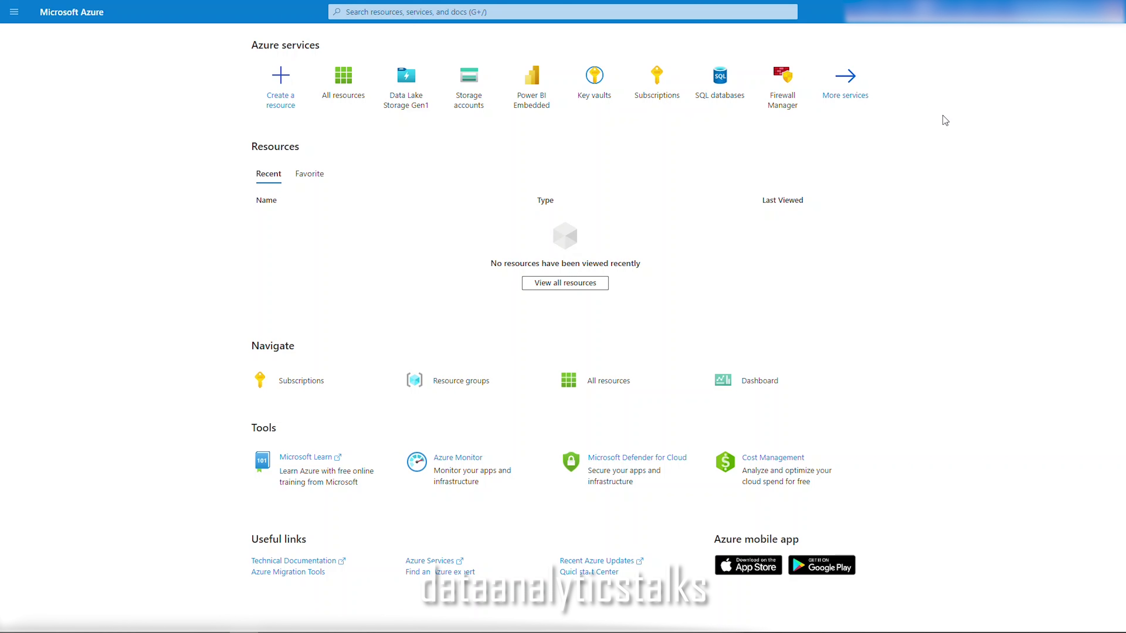
- Look over the full catalogue of Azure services and return to the portal home page
{"action": "left_click", "coordinate": [851, 80]}
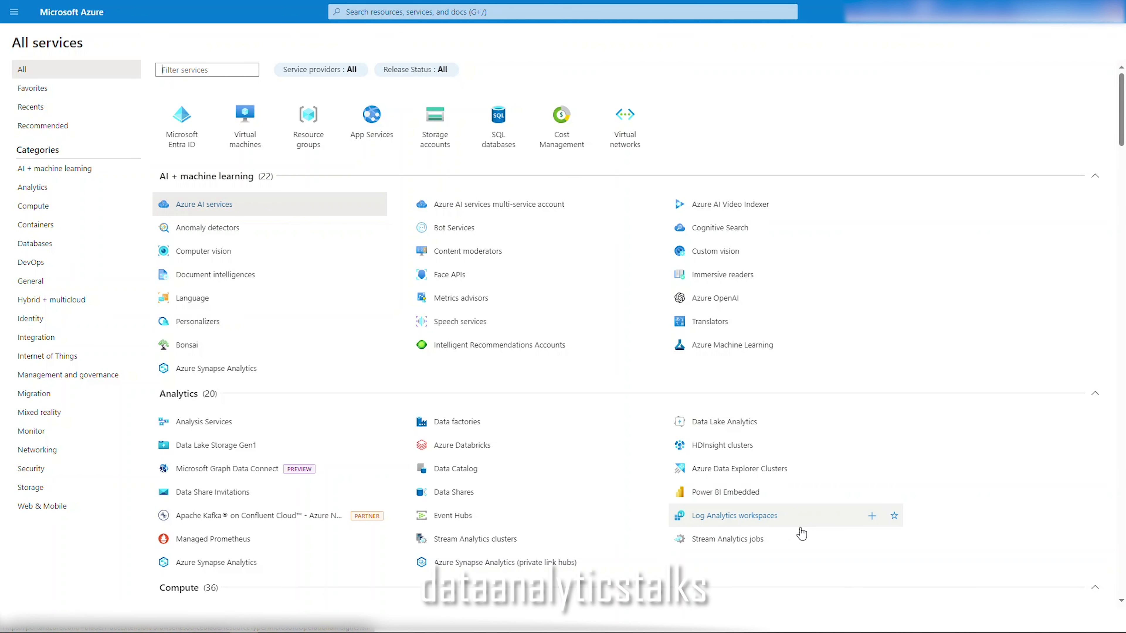
{"action": "left_click", "coordinate": [633, 563]}
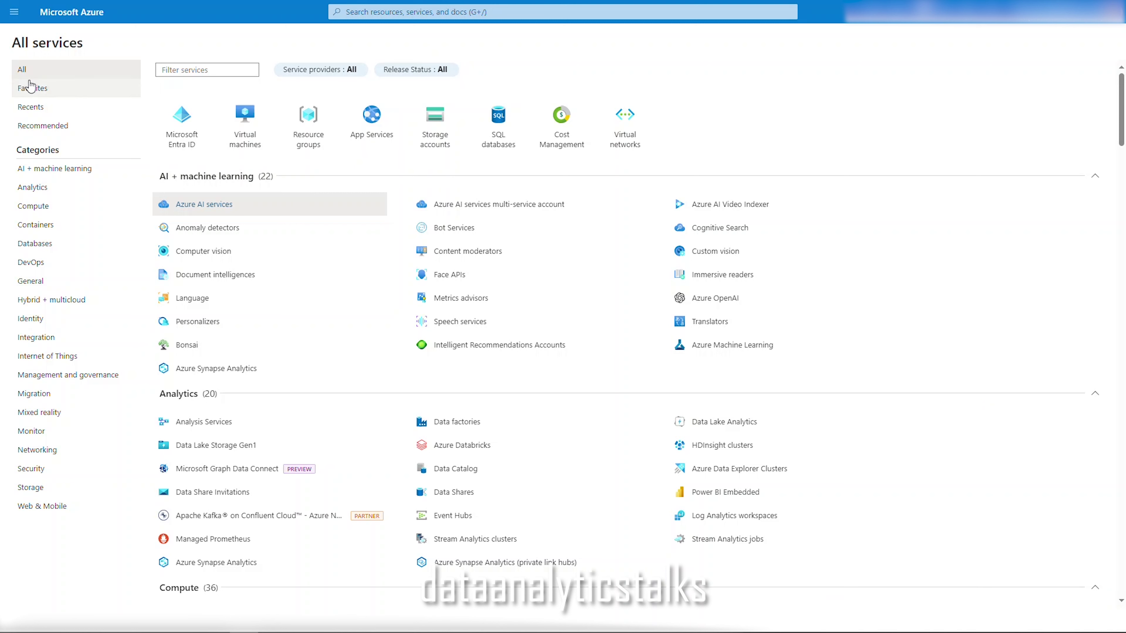
{"action": "left_click", "coordinate": [14, 12]}
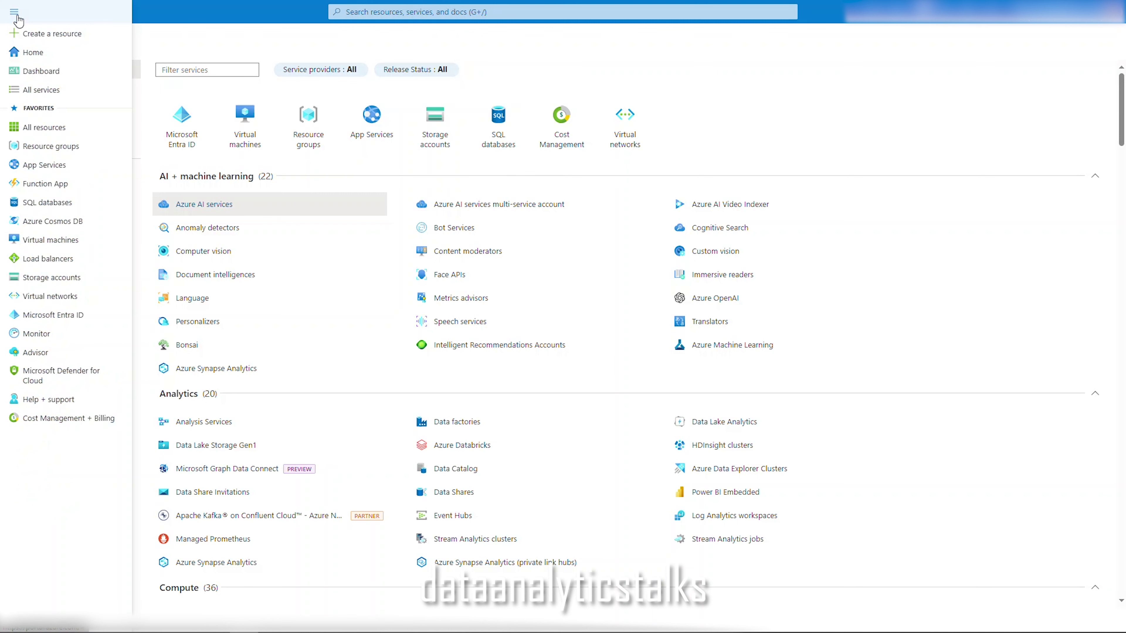
{"action": "left_click", "coordinate": [32, 52]}
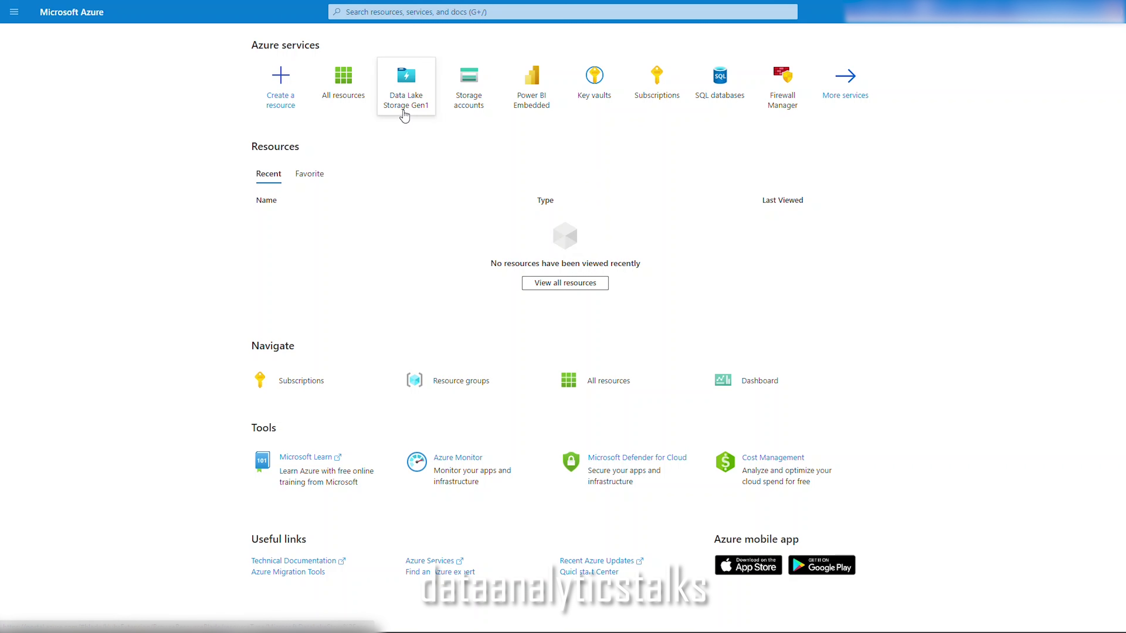
- View the All resources list and return to the portal home page
{"action": "mouse_move", "coordinate": [414, 114]}
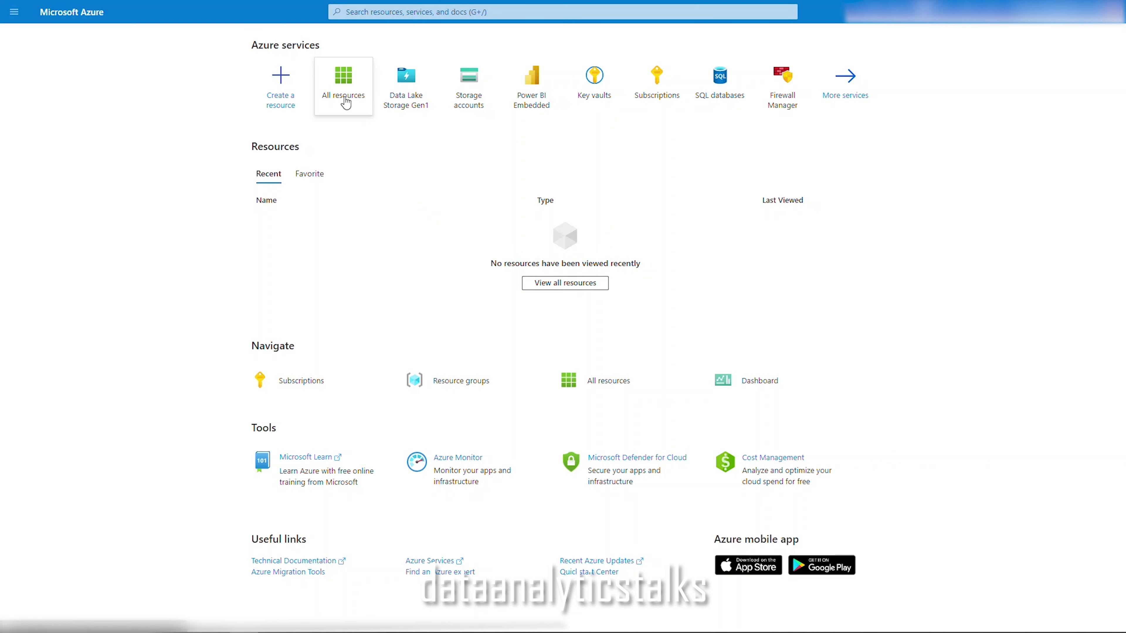
{"action": "mouse_move", "coordinate": [339, 84]}
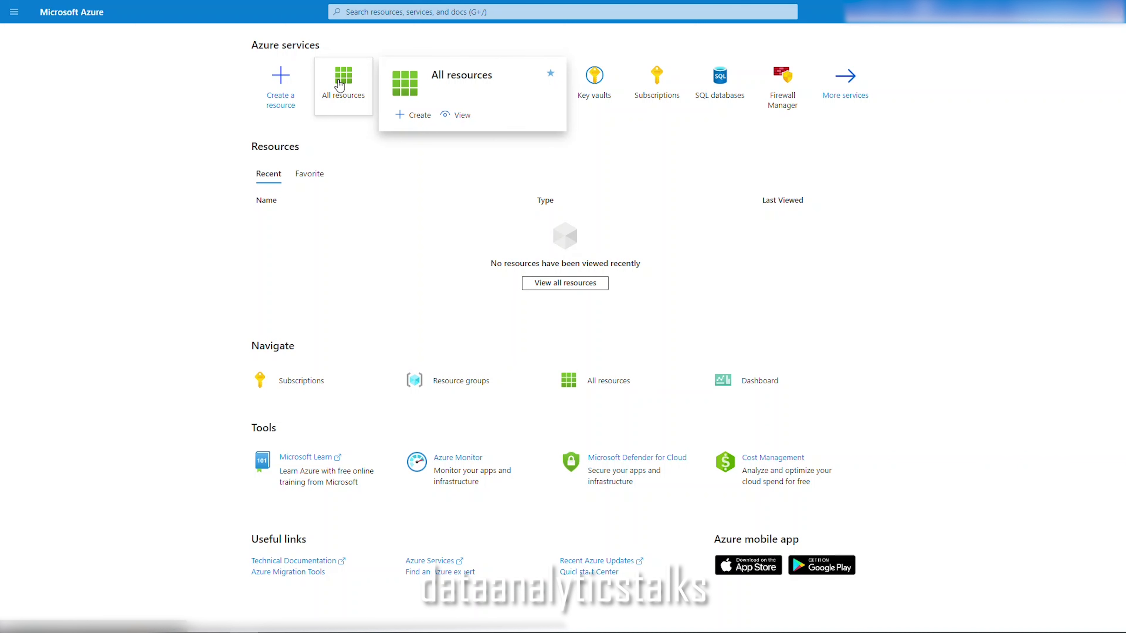
{"action": "left_click", "coordinate": [341, 84]}
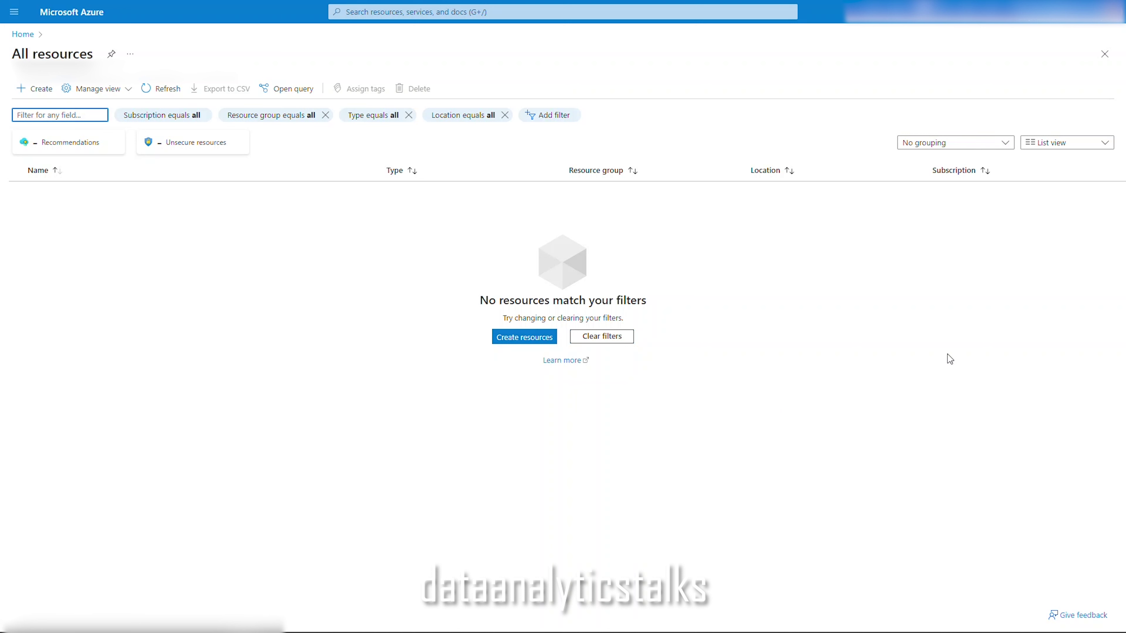
{"action": "left_click", "coordinate": [23, 34]}
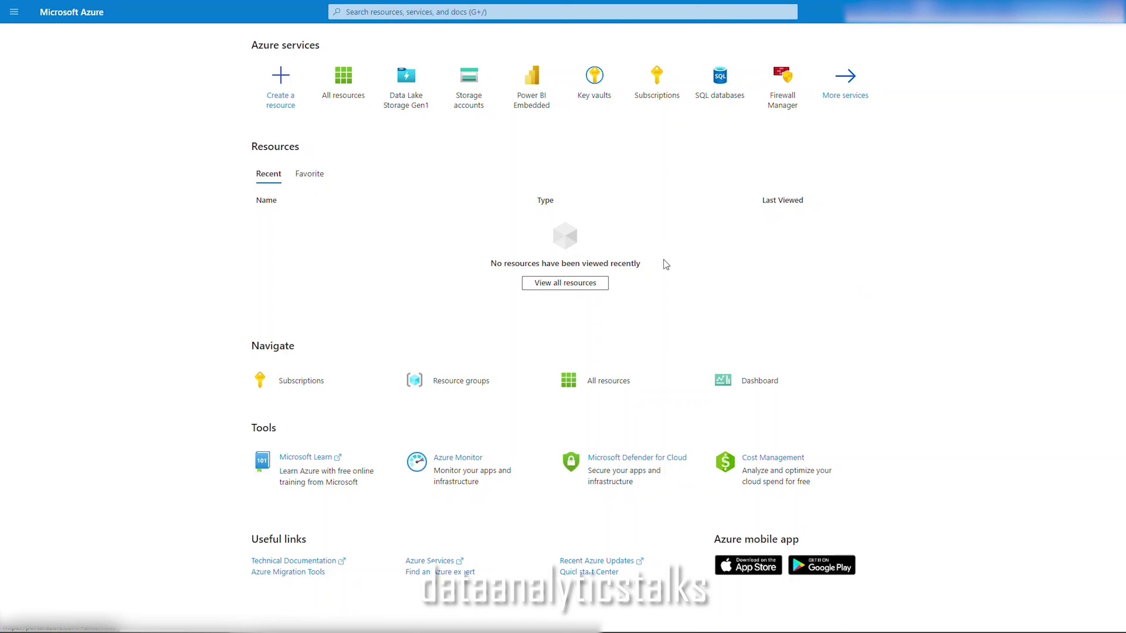
- Read the full description of the Storage accounts service and start creating a new storage account
{"action": "mouse_move", "coordinate": [476, 94]}
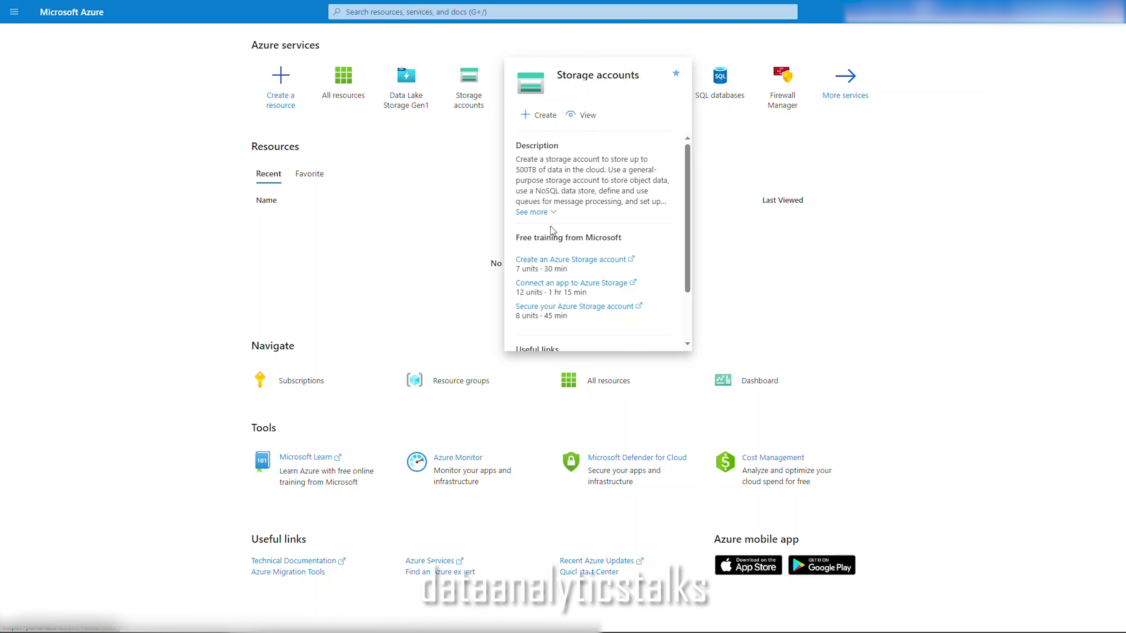
{"action": "left_click", "coordinate": [534, 212]}
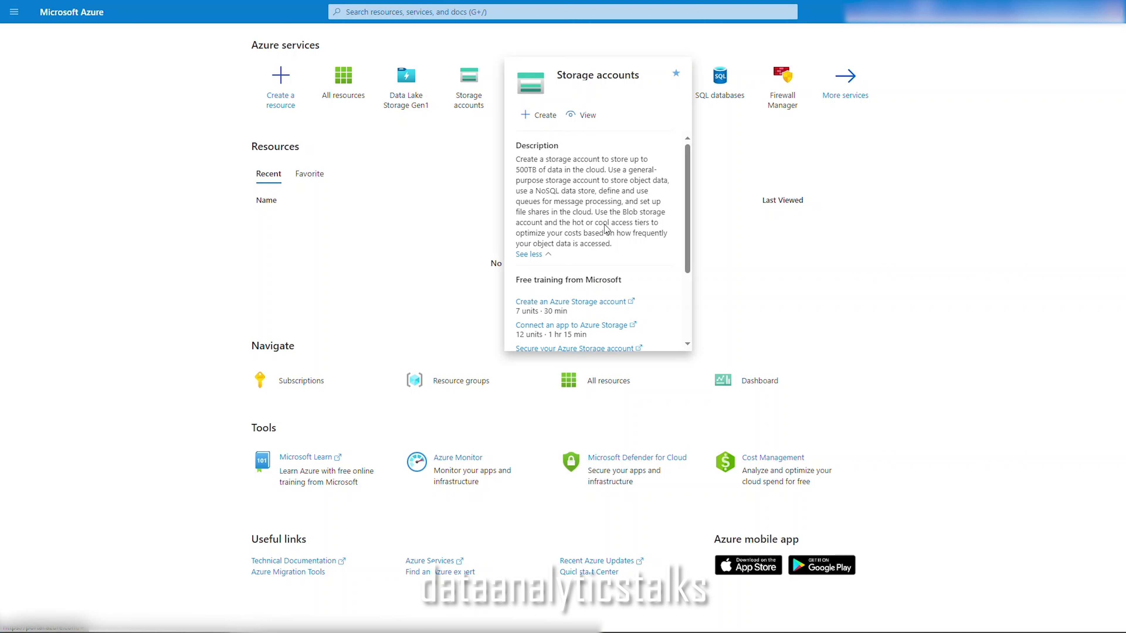
{"action": "scroll", "coordinate": [658, 272], "scroll_direction": "down", "scroll_amount": 3}
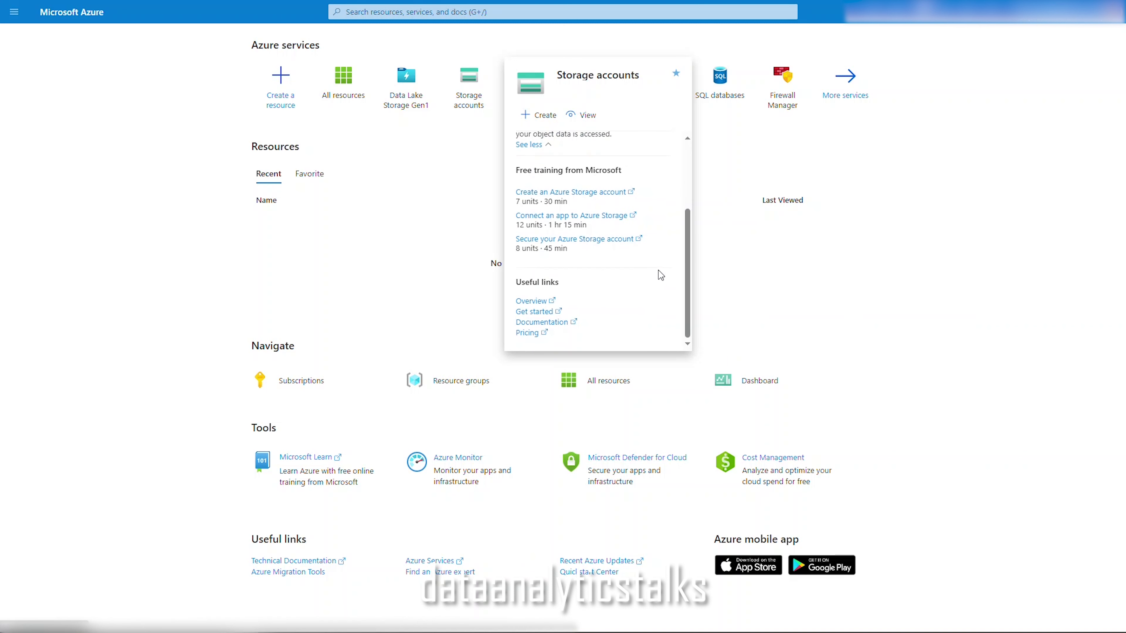
{"action": "scroll", "coordinate": [659, 271], "scroll_direction": "up", "scroll_amount": 3}
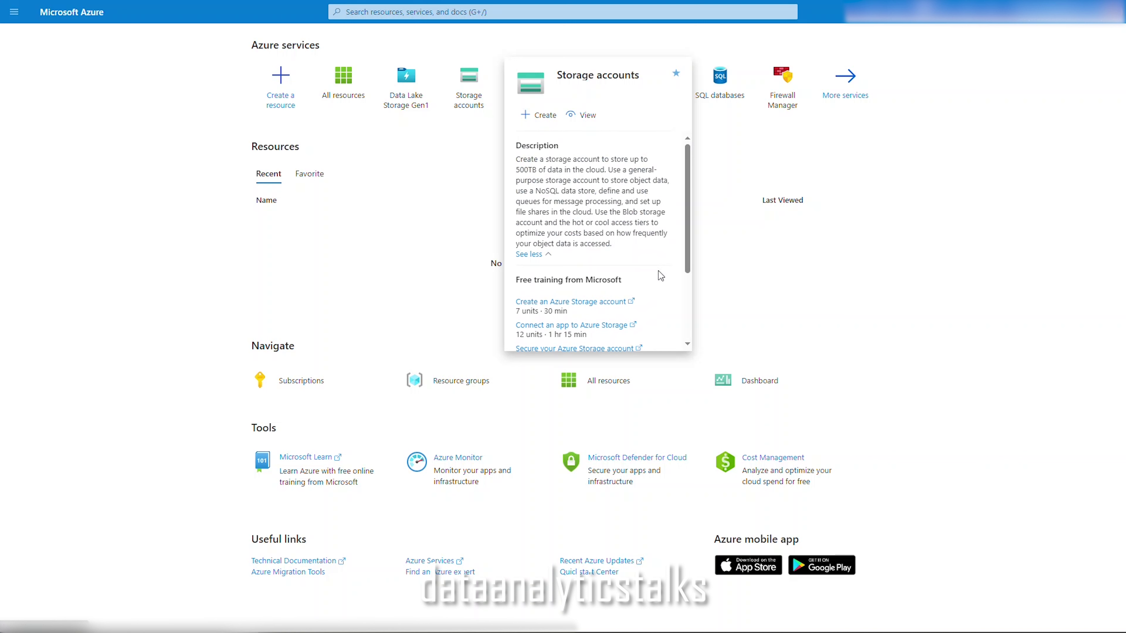
{"action": "left_click", "coordinate": [538, 115]}
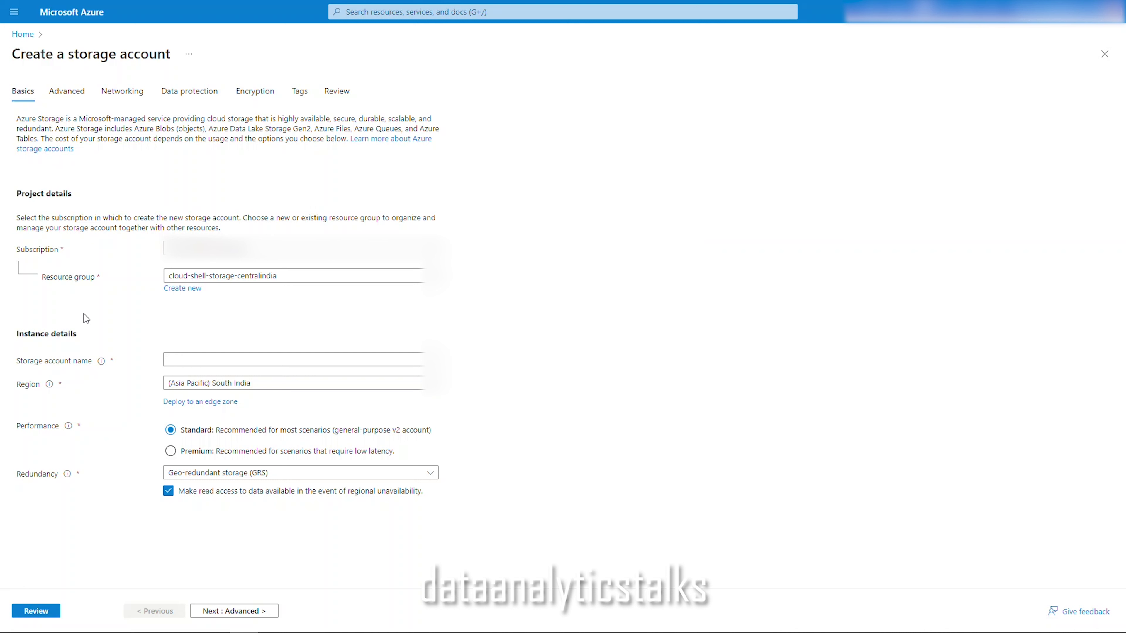
- Look through the Advanced, Networking, Data protection, Encryption, Tags and Review sections of the storage account setup
{"action": "left_click", "coordinate": [258, 362]}
{"action": "left_click", "coordinate": [66, 94]}
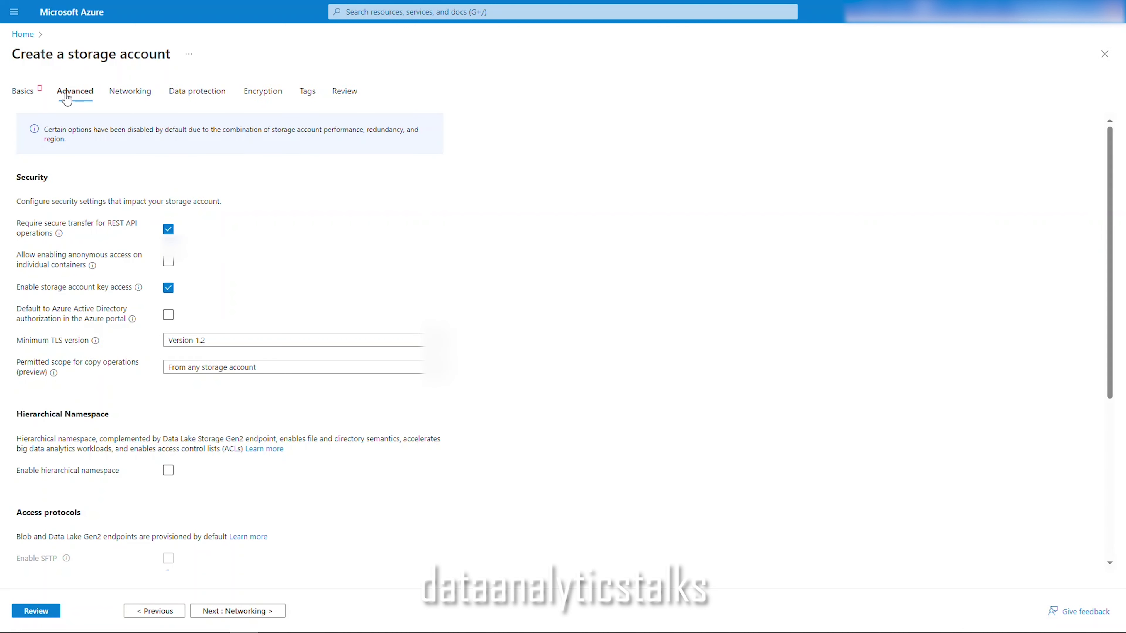
{"action": "left_click", "coordinate": [117, 99]}
{"action": "left_click", "coordinate": [189, 98]}
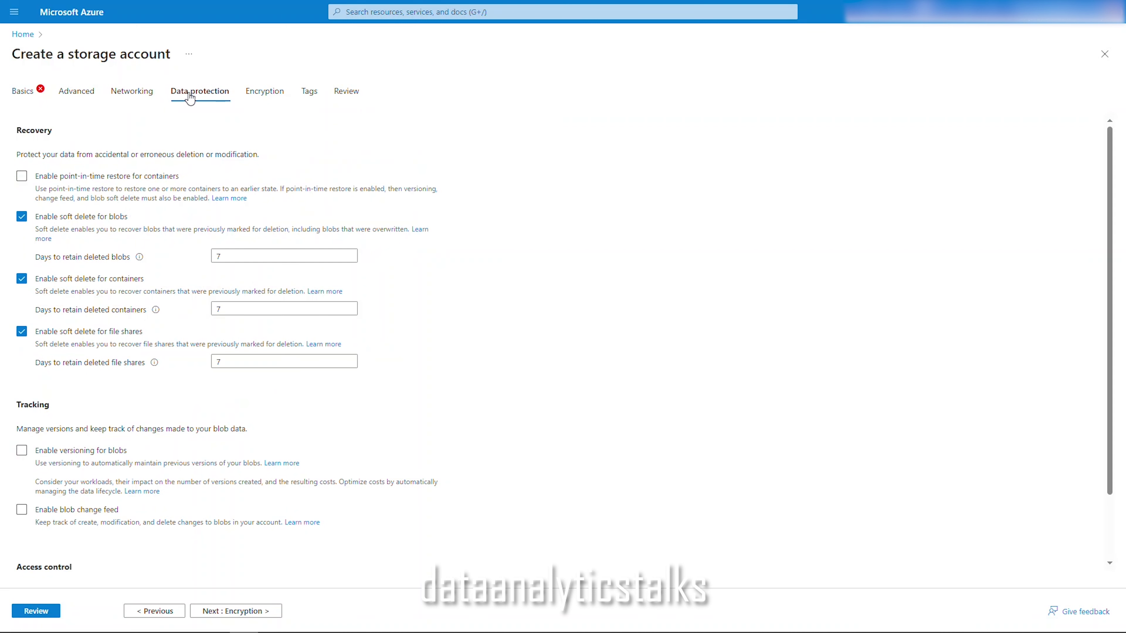
{"action": "left_click", "coordinate": [264, 97]}
{"action": "left_click", "coordinate": [309, 98]}
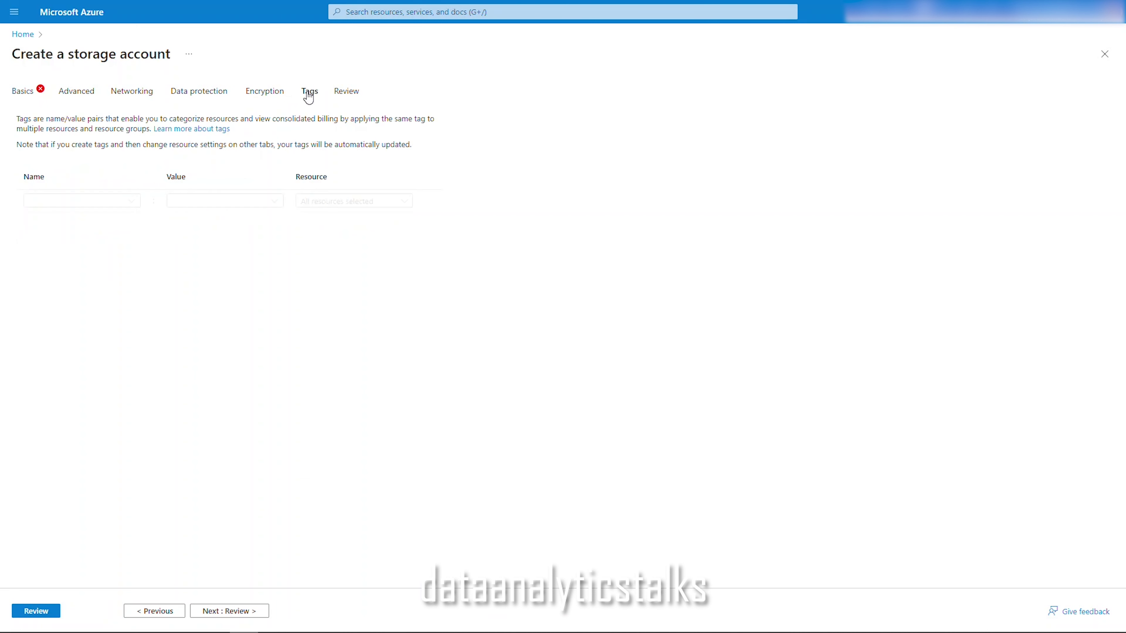
{"action": "left_click", "coordinate": [344, 94]}
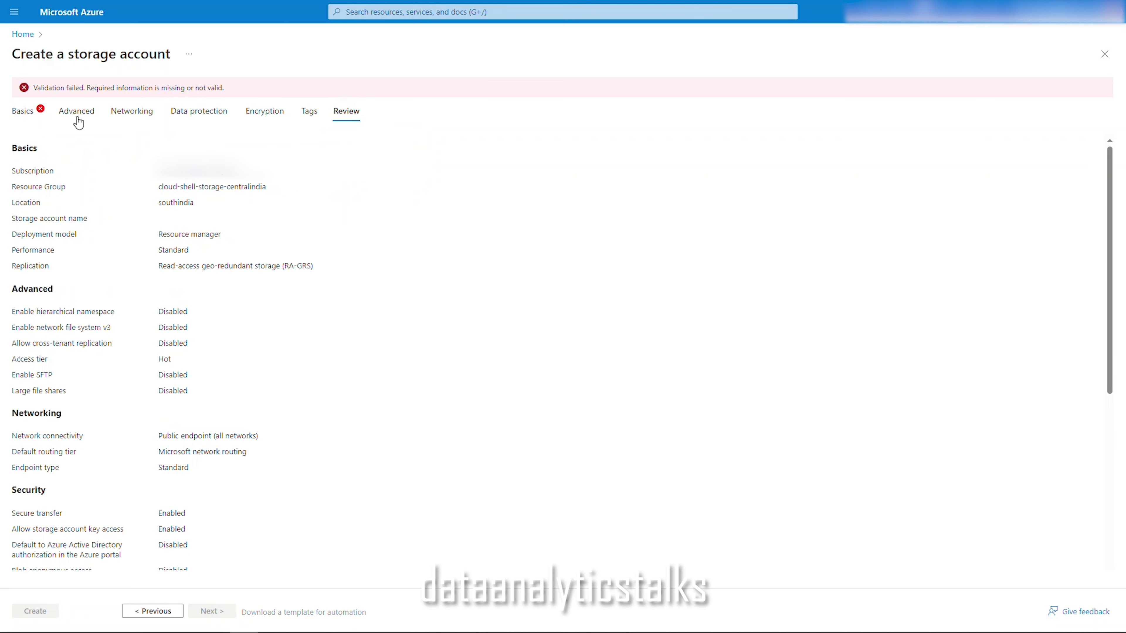
- Create a new resource group named datsrg for the storage account in the basic settings
{"action": "left_click", "coordinate": [19, 116]}
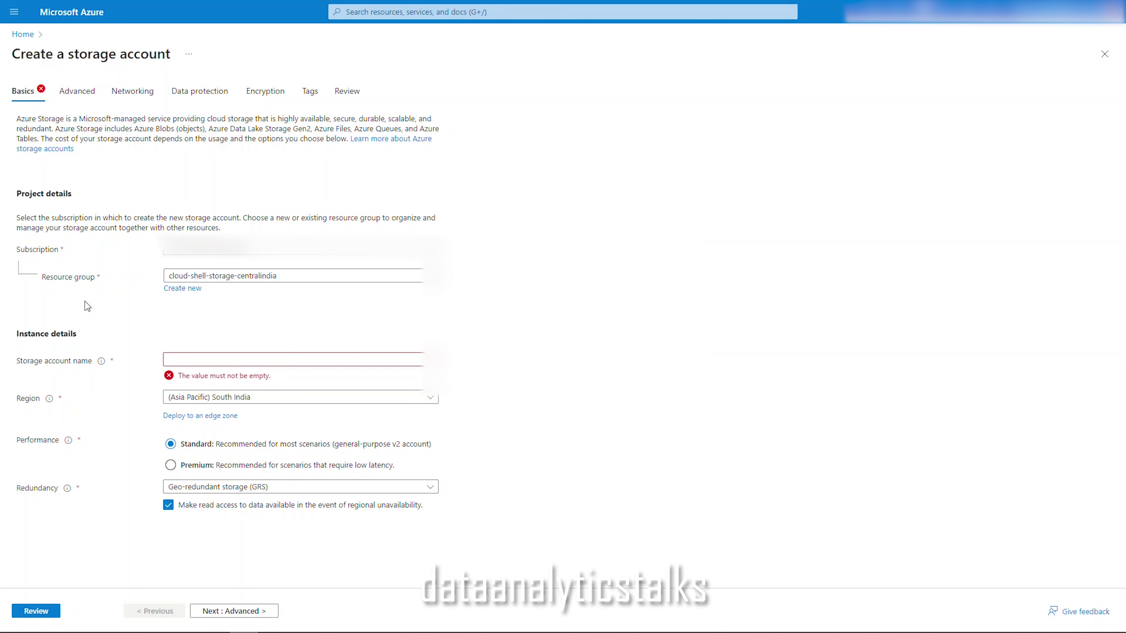
{"action": "left_click", "coordinate": [180, 294]}
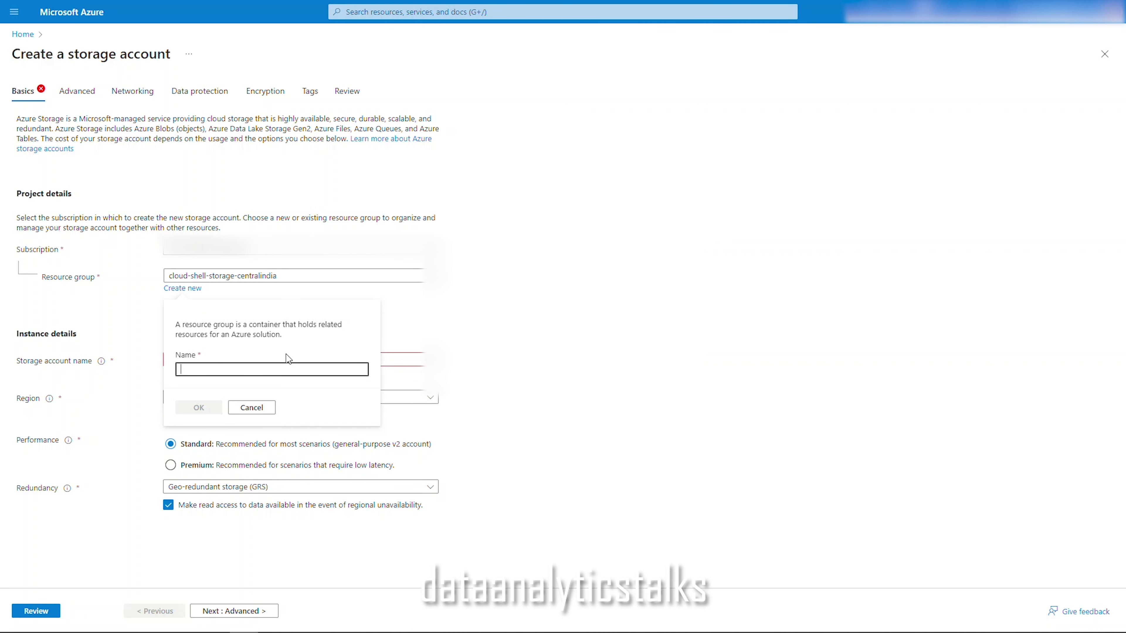
{"action": "type", "text": "DAT"}
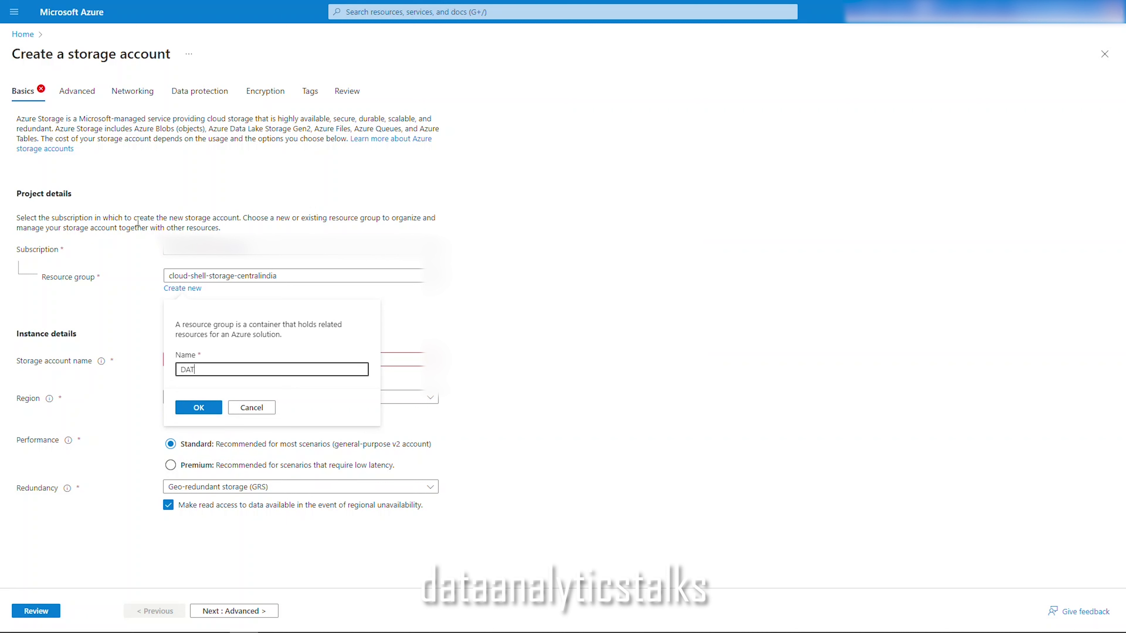
{"action": "type", "text": "sRG"}
{"action": "key", "text": "BackSpace"}
{"action": "key", "text": "BackSpace"}
{"action": "key", "text": "BackSpace"}
{"action": "key", "text": "BackSpace"}
{"action": "key", "text": "BackSpace"}
{"action": "key", "text": "BackSpace"}
{"action": "type", "text": "dat"}
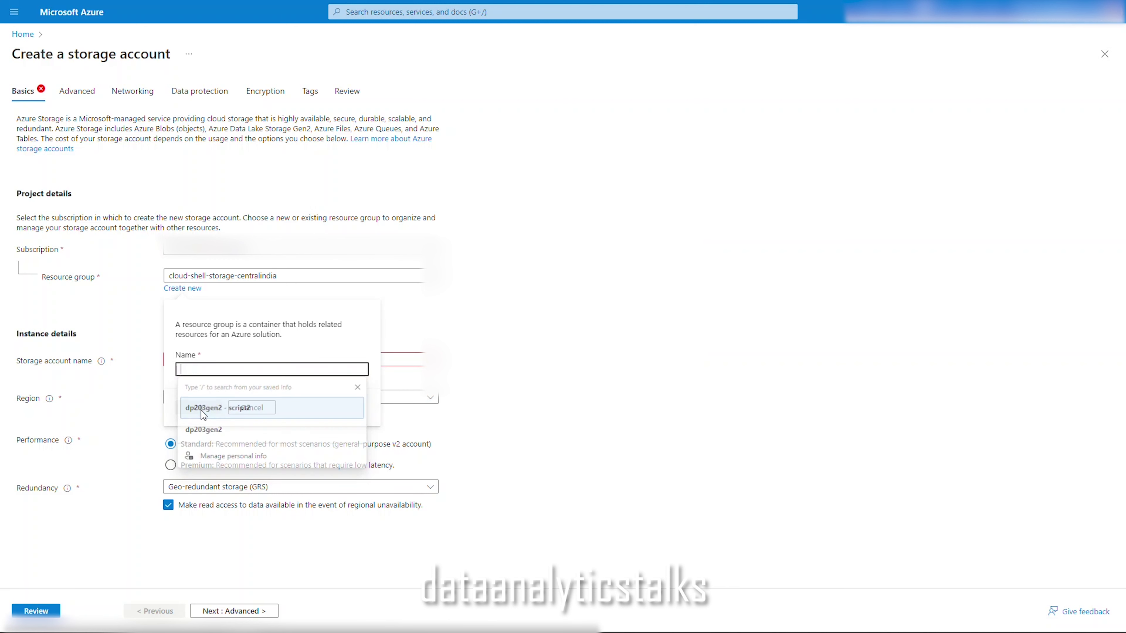
{"action": "type", "text": "s"}
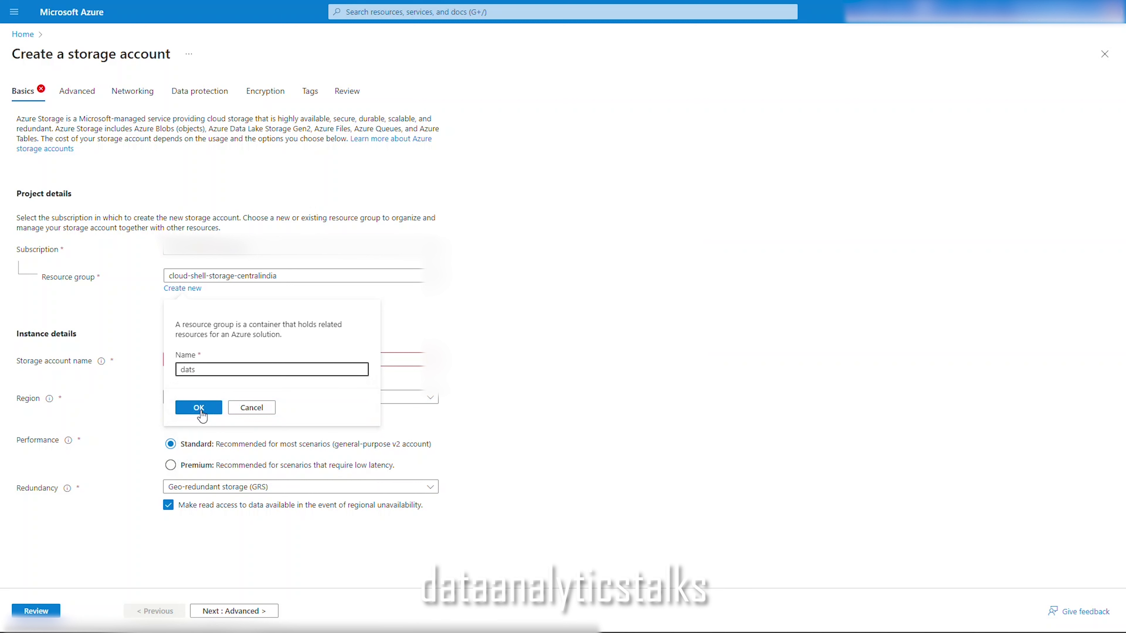
{"action": "type", "text": "rg"}
{"action": "left_click", "coordinate": [198, 408]}
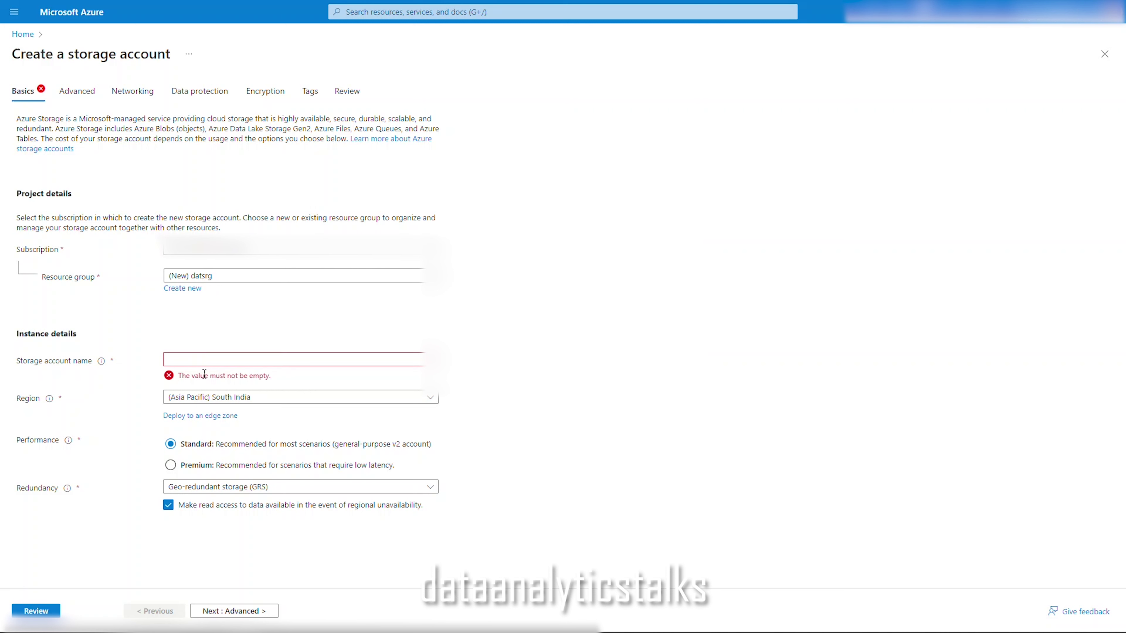
- Name the storage account datsstoragedemo1
{"action": "left_click", "coordinate": [197, 363]}
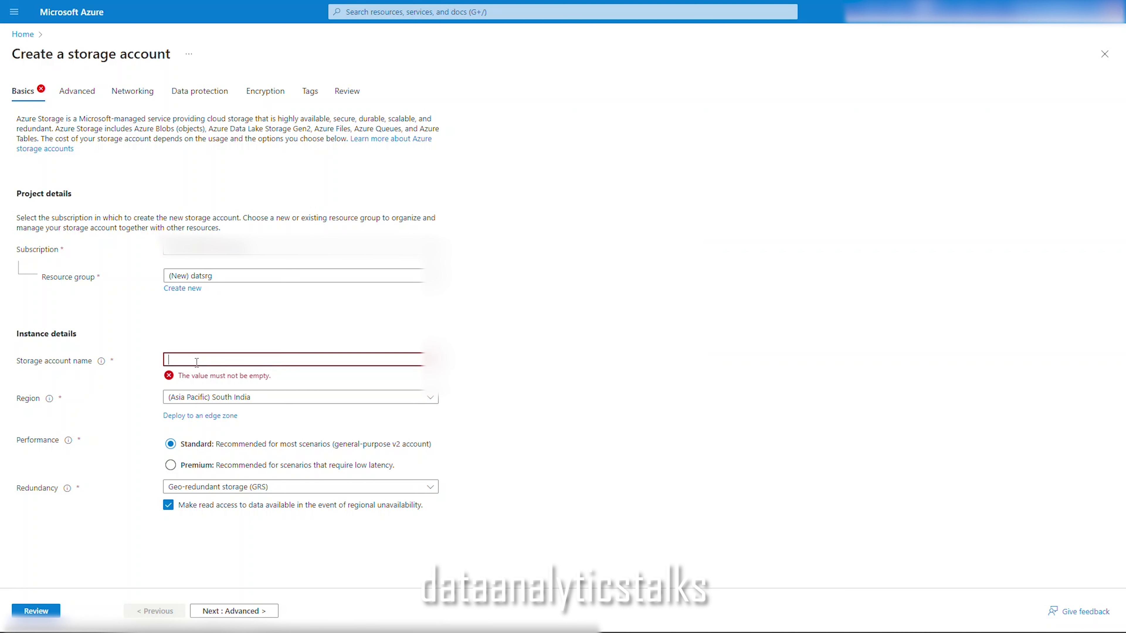
{"action": "type", "text": "datsstorage"}
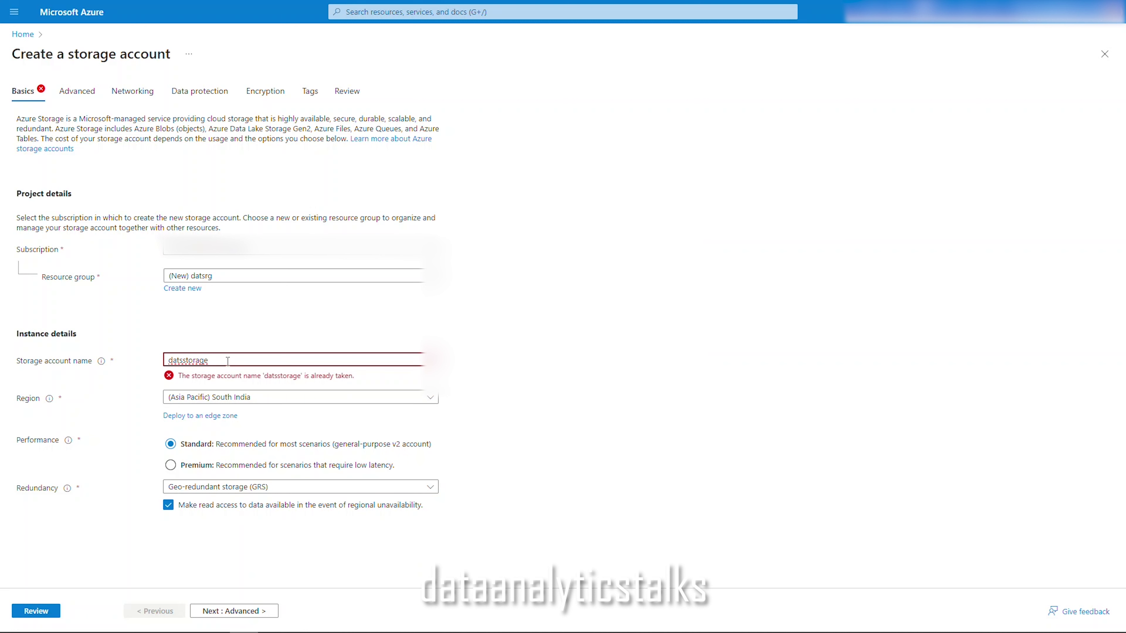
{"action": "type", "text": "demo"}
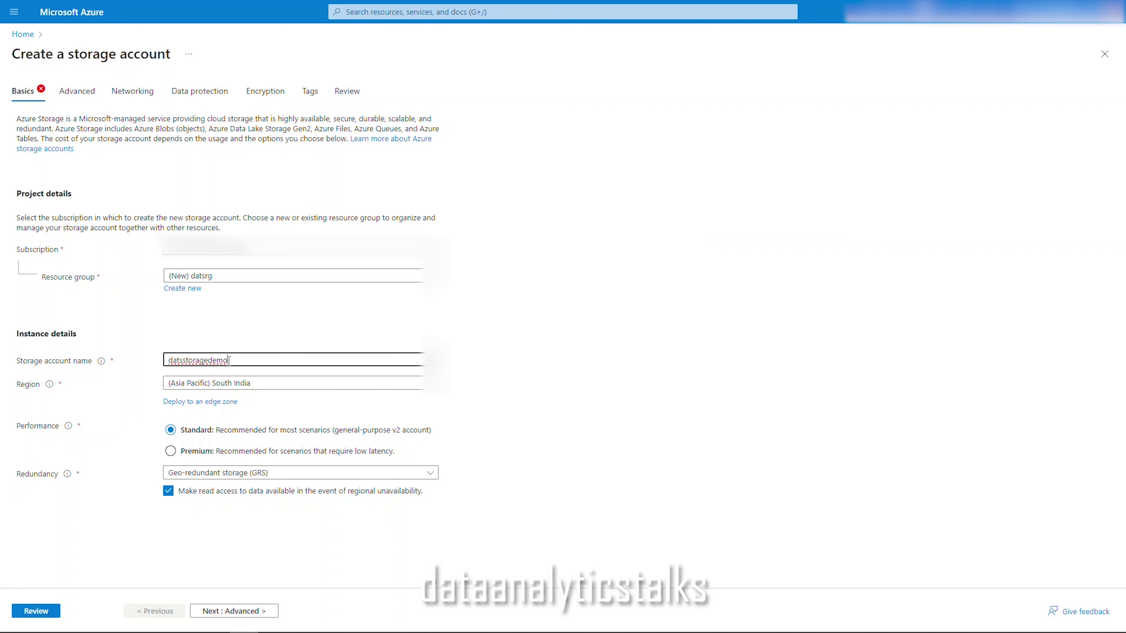
{"action": "mouse_move", "coordinate": [101, 362]}
{"action": "type", "text": "1"}
- Look through the available regions and choose (Asia Pacific) South India for the storage account
{"action": "mouse_move", "coordinate": [50, 386]}
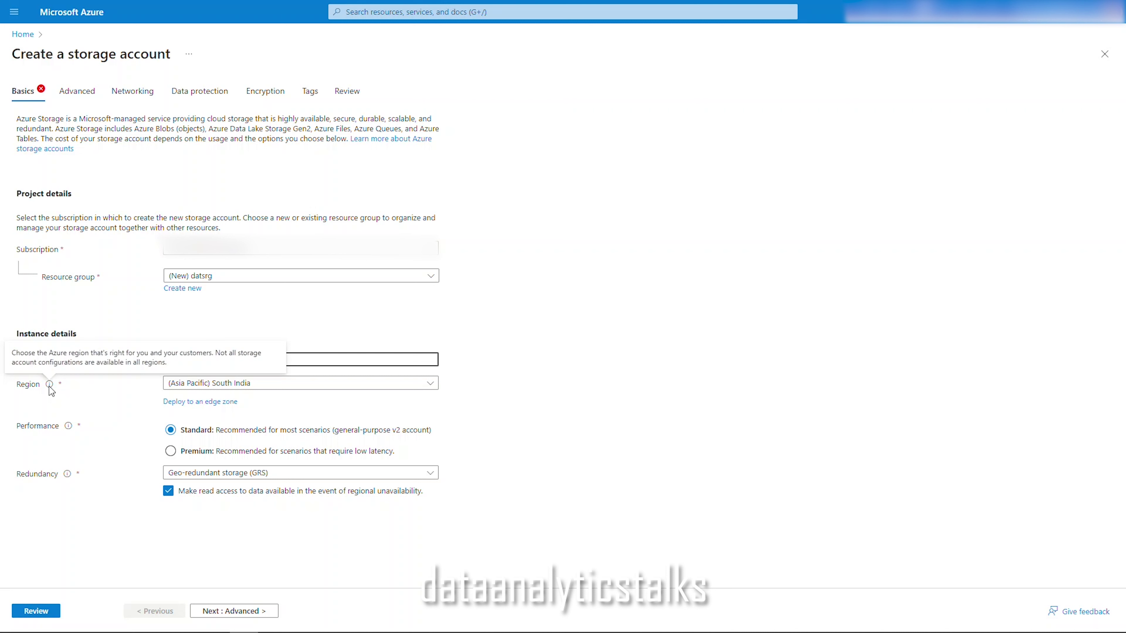
{"action": "left_click", "coordinate": [431, 384]}
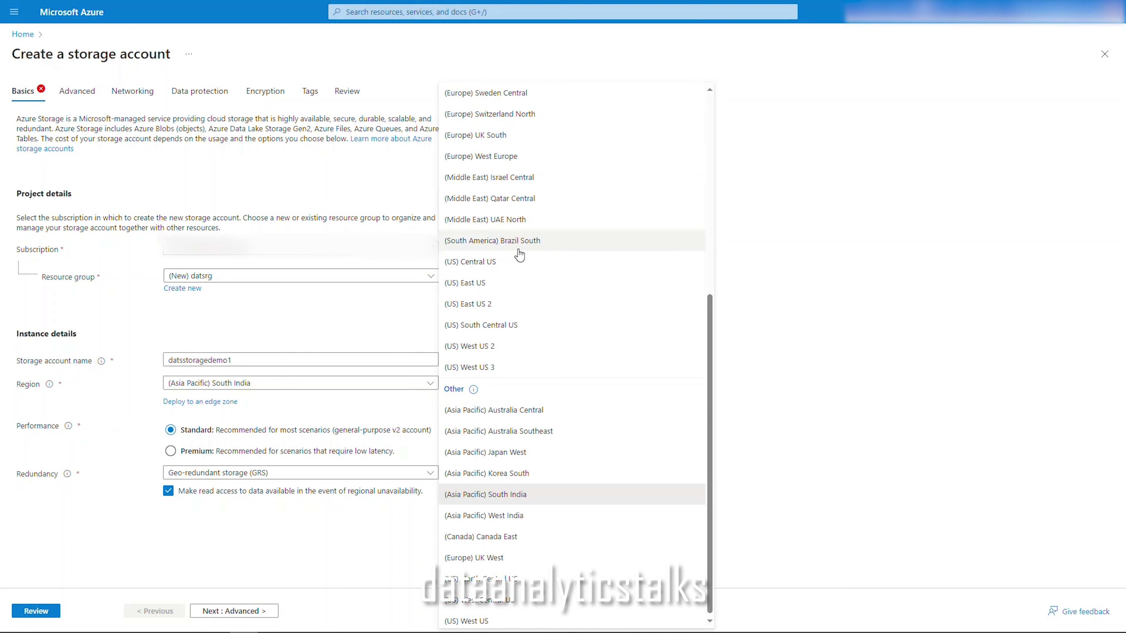
{"action": "scroll", "coordinate": [520, 256], "scroll_direction": "up", "scroll_amount": 6}
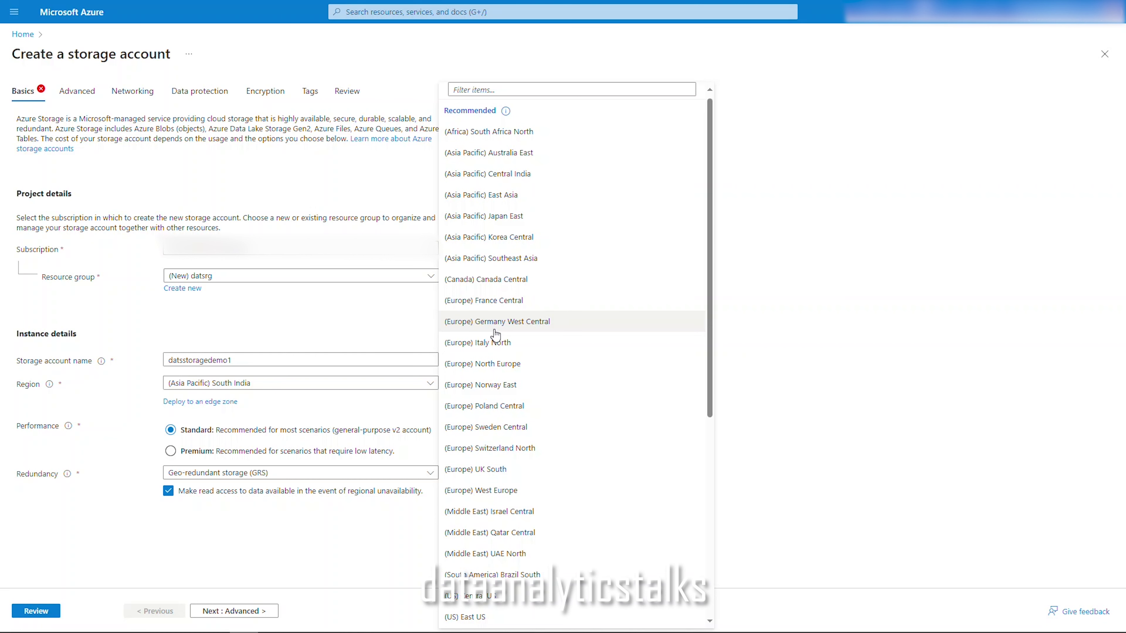
{"action": "scroll", "coordinate": [496, 336], "scroll_direction": "down", "scroll_amount": 5}
{"action": "scroll", "coordinate": [496, 335], "scroll_direction": "down", "scroll_amount": 2}
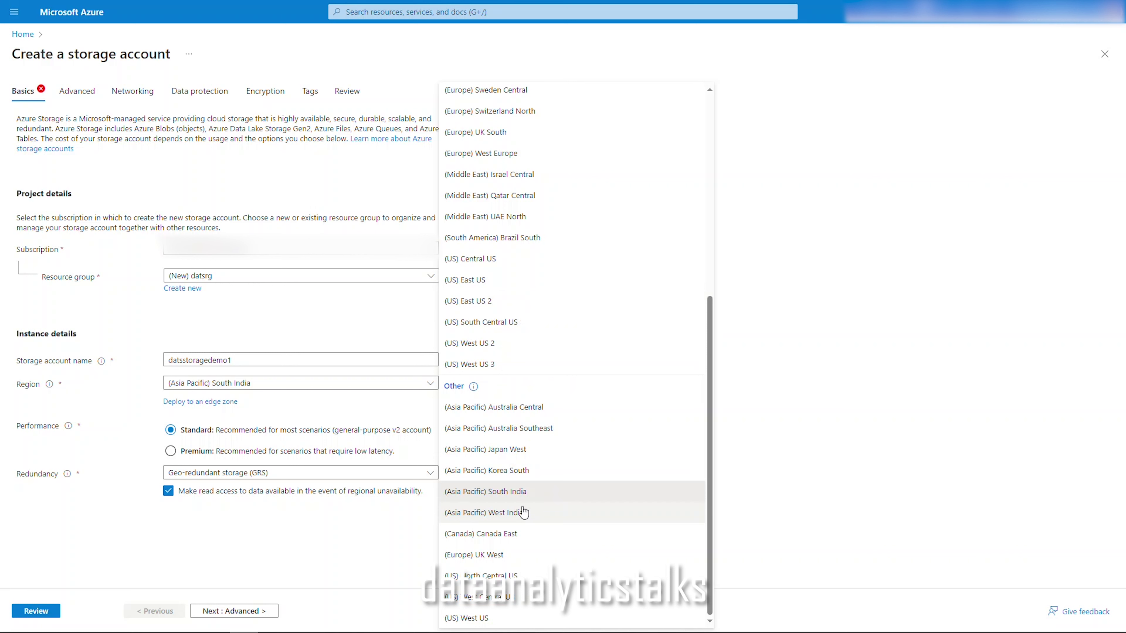
{"action": "left_click", "coordinate": [508, 495]}
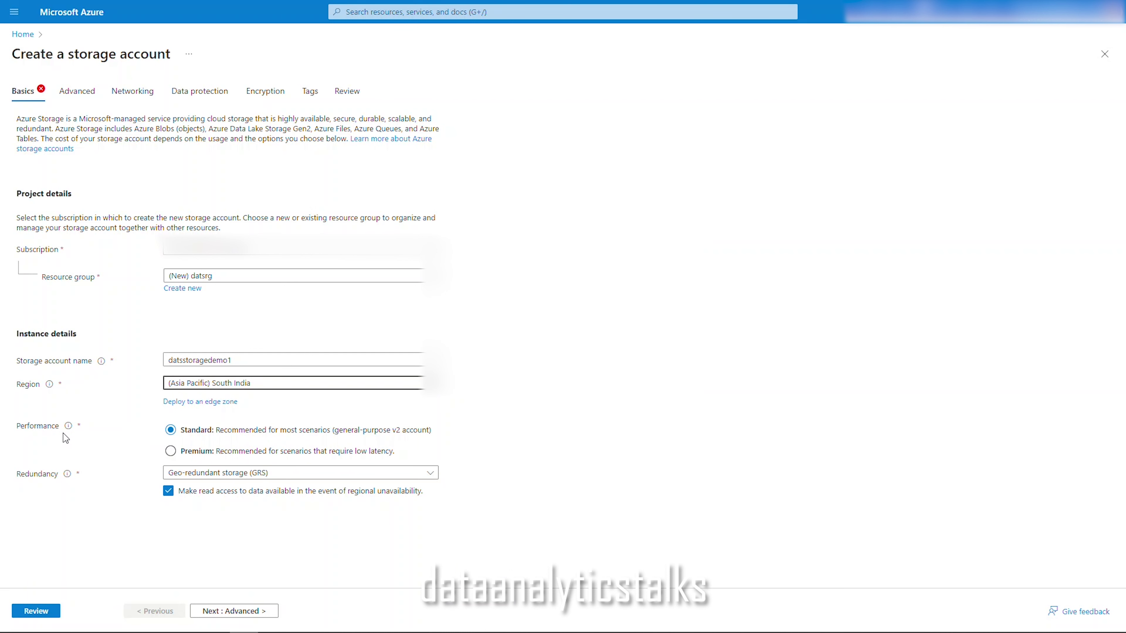
- Try Premium performance to view its account types, and switch back to Standard performance
{"action": "mouse_move", "coordinate": [69, 426]}
{"action": "left_click", "coordinate": [172, 452]}
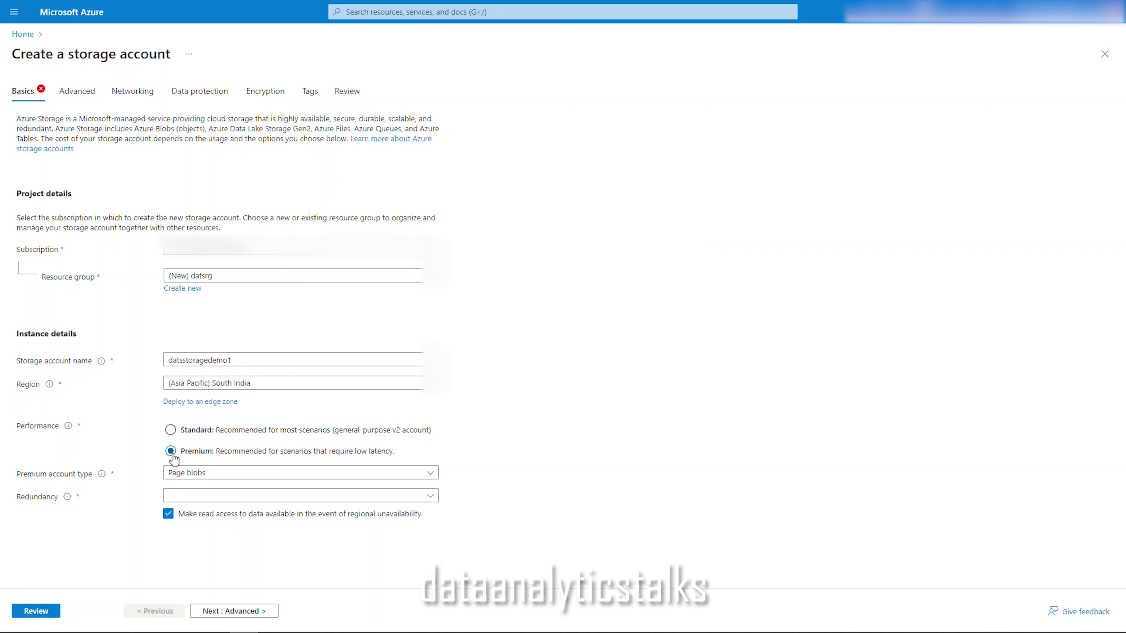
{"action": "left_click", "coordinate": [430, 475]}
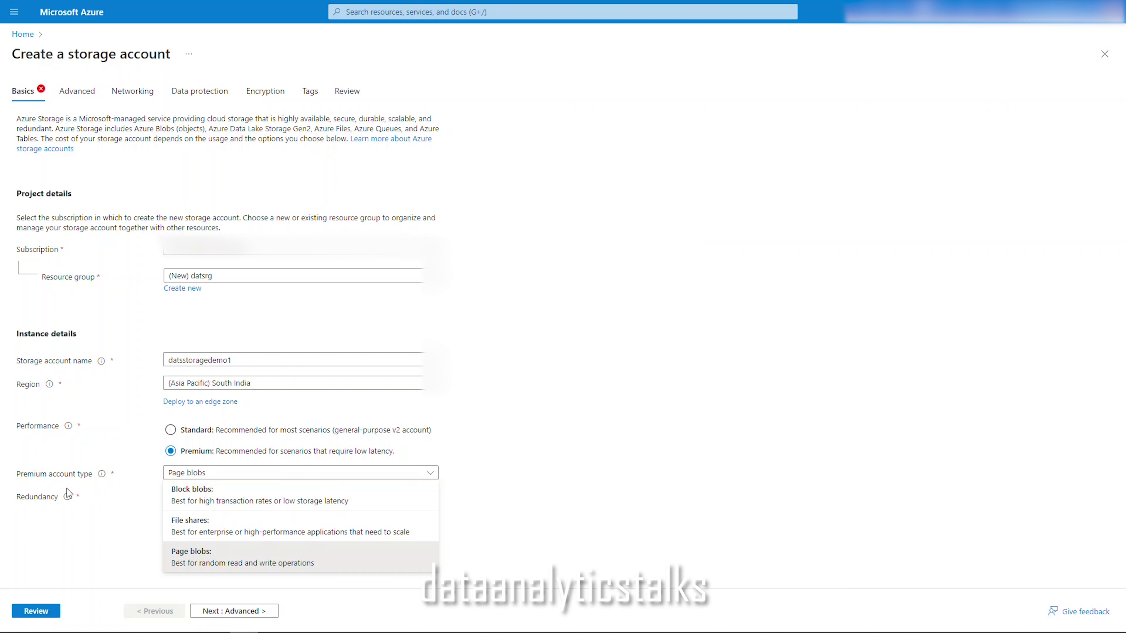
{"action": "left_click", "coordinate": [114, 523]}
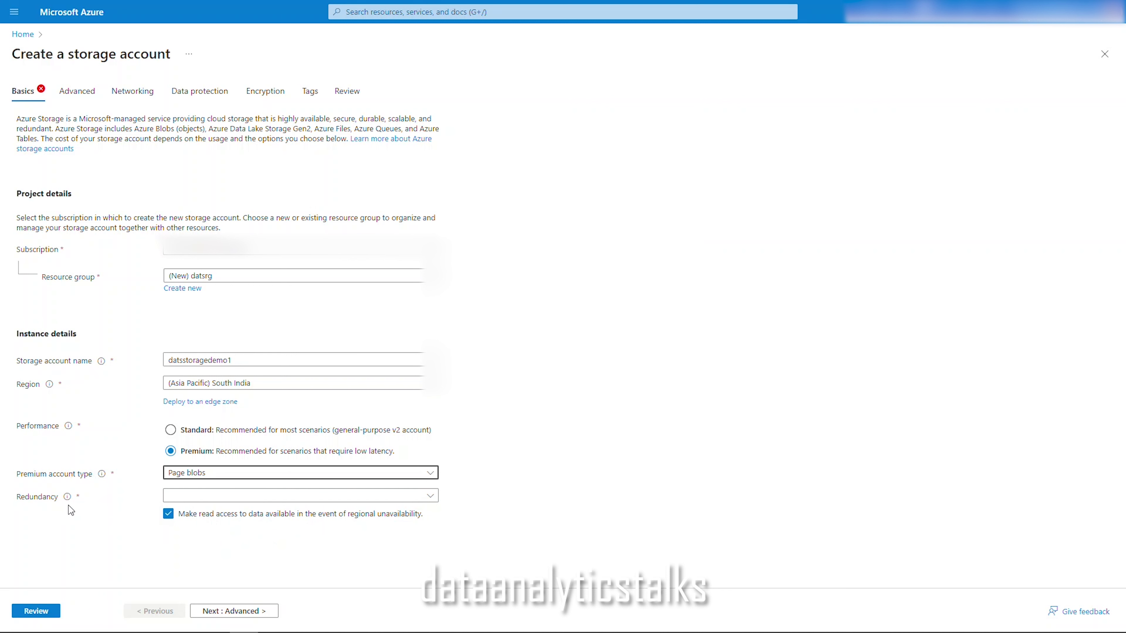
{"action": "left_click", "coordinate": [171, 431]}
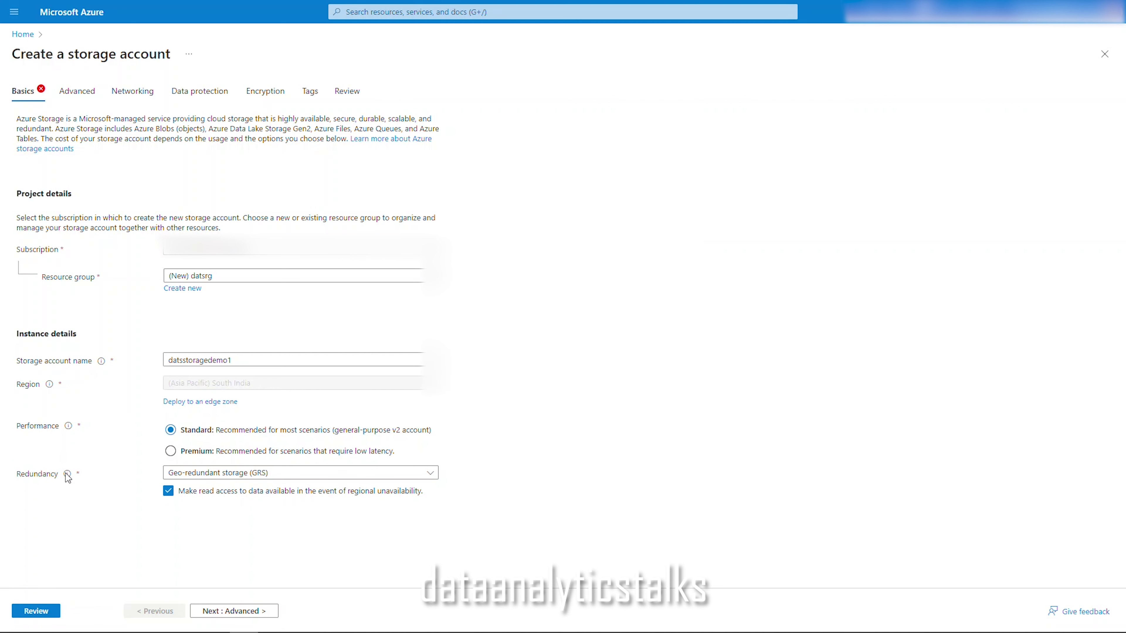
- Read the redundancy description and set the storage account's redundancy to Locally-redundant storage (LRS)
{"action": "mouse_move", "coordinate": [66, 477]}
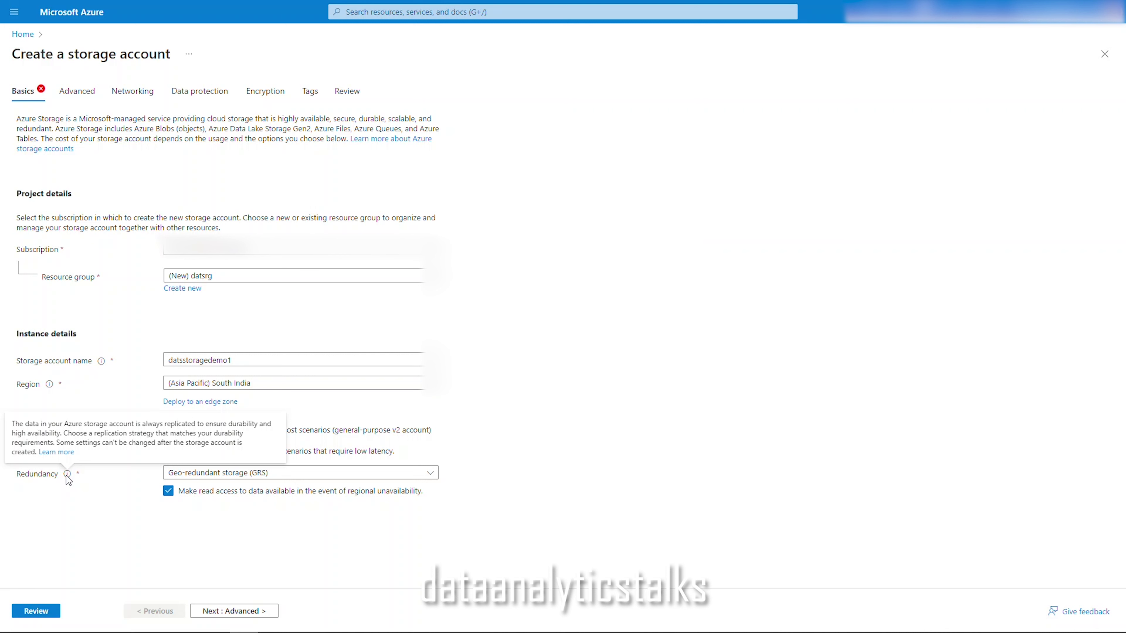
{"action": "left_click", "coordinate": [301, 475]}
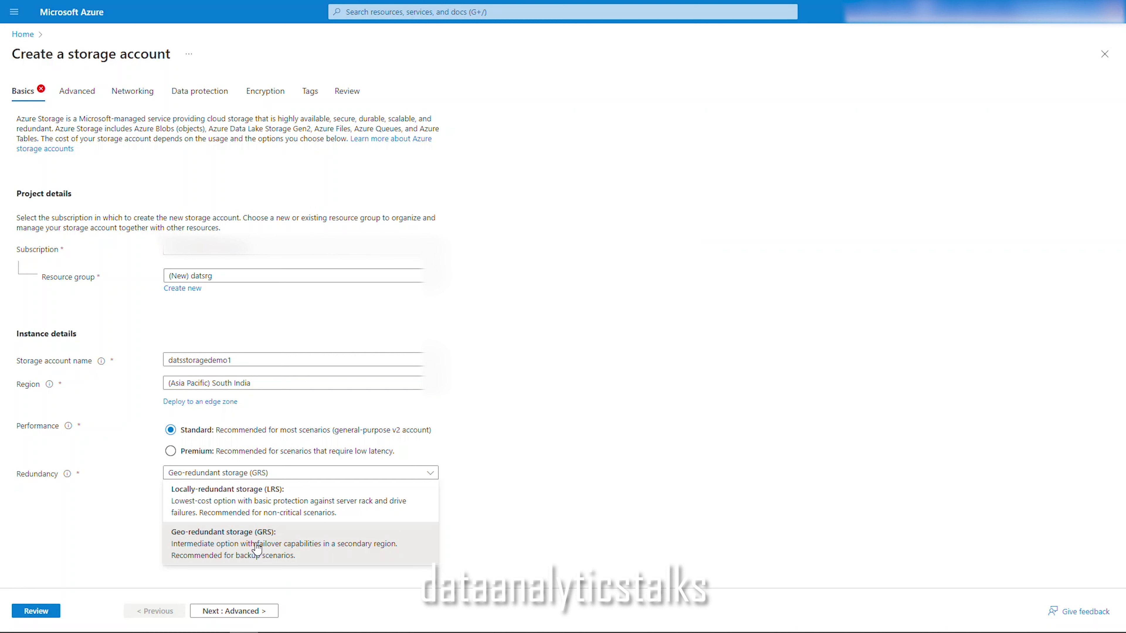
{"action": "left_click", "coordinate": [237, 498]}
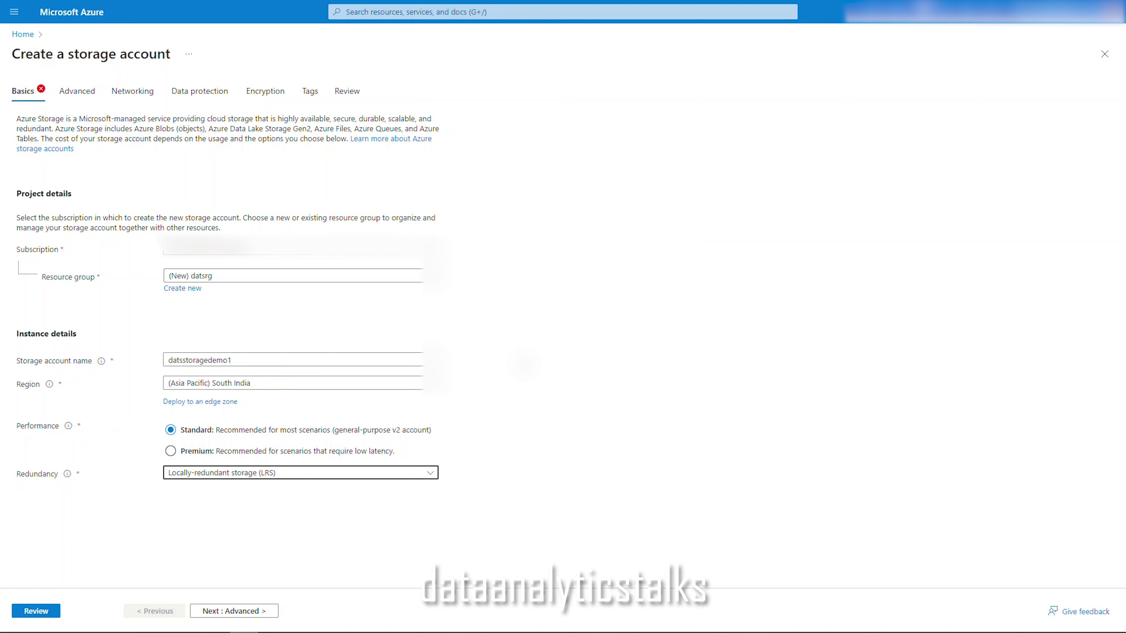
- Review the advanced security settings, including the choices for minimum TLS version and permitted scope for copy operations
{"action": "left_click", "coordinate": [83, 94]}
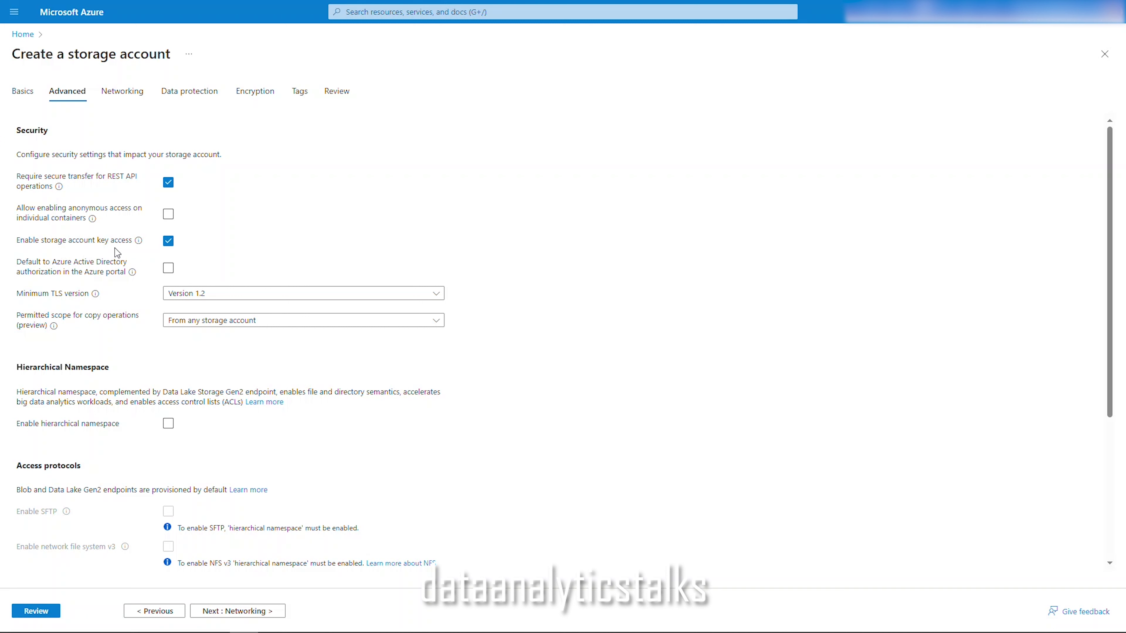
{"action": "mouse_move", "coordinate": [139, 242]}
{"action": "left_click", "coordinate": [437, 298]}
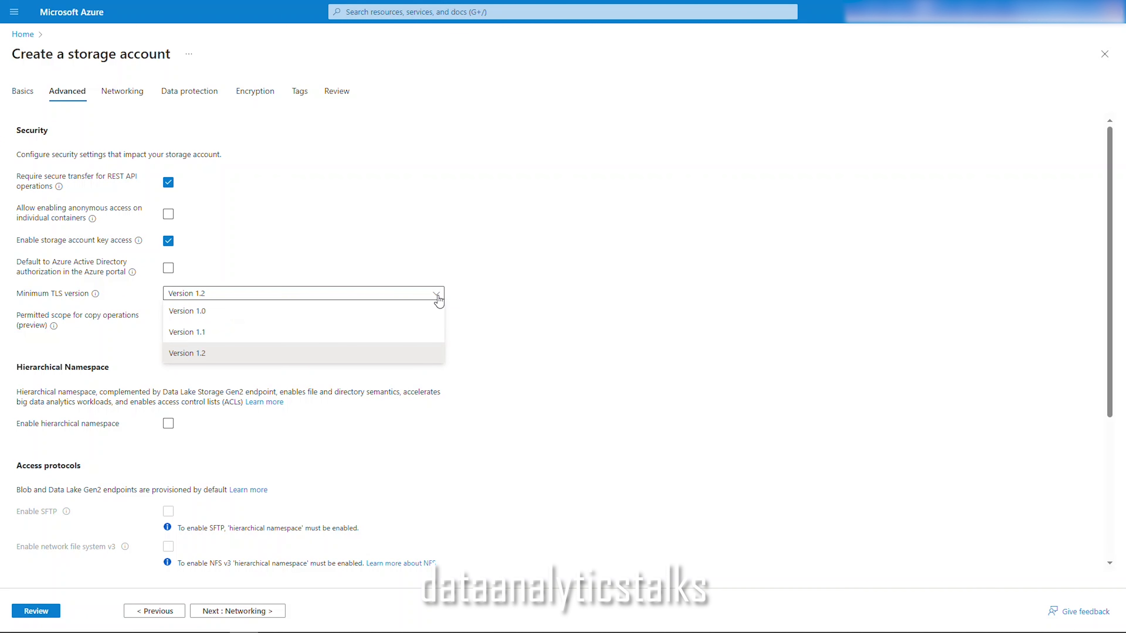
{"action": "left_click", "coordinate": [126, 356]}
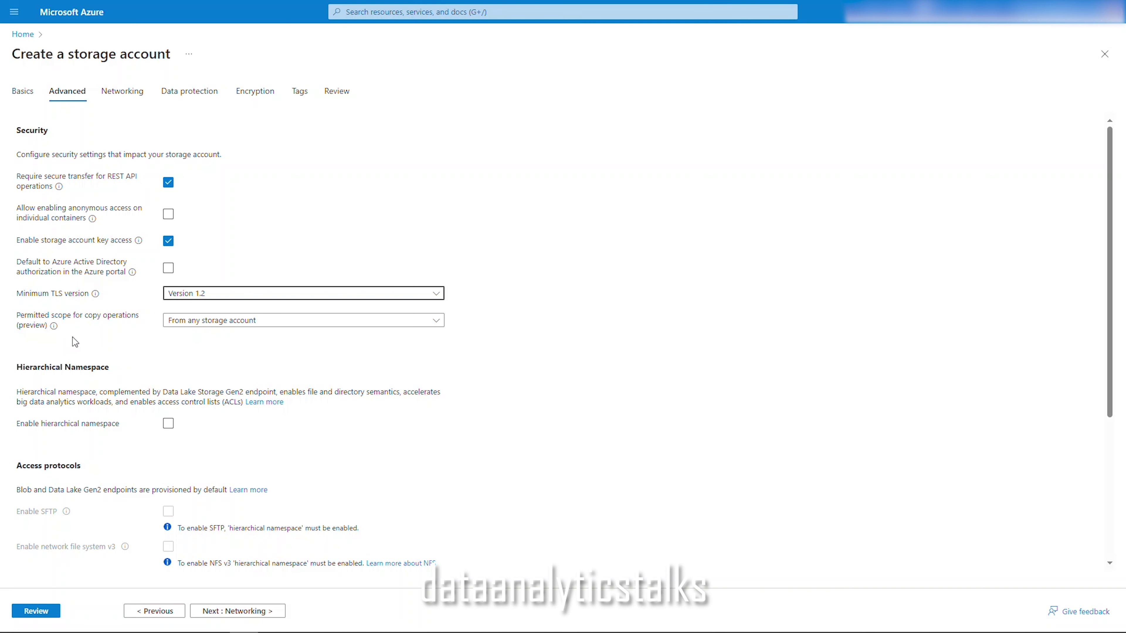
{"action": "left_click", "coordinate": [436, 321]}
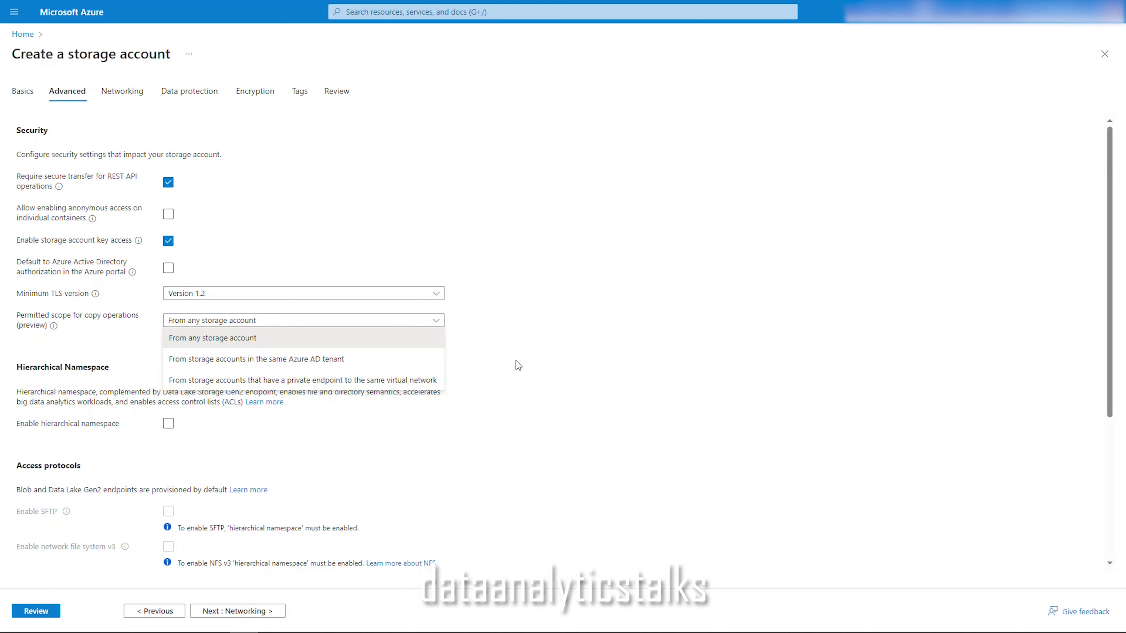
{"action": "left_click", "coordinate": [494, 357]}
- Examine the advanced options for hierarchical namespace, access protocols, blob access tier and large file shares
{"action": "scroll", "coordinate": [447, 361], "scroll_direction": "down", "scroll_amount": 3}
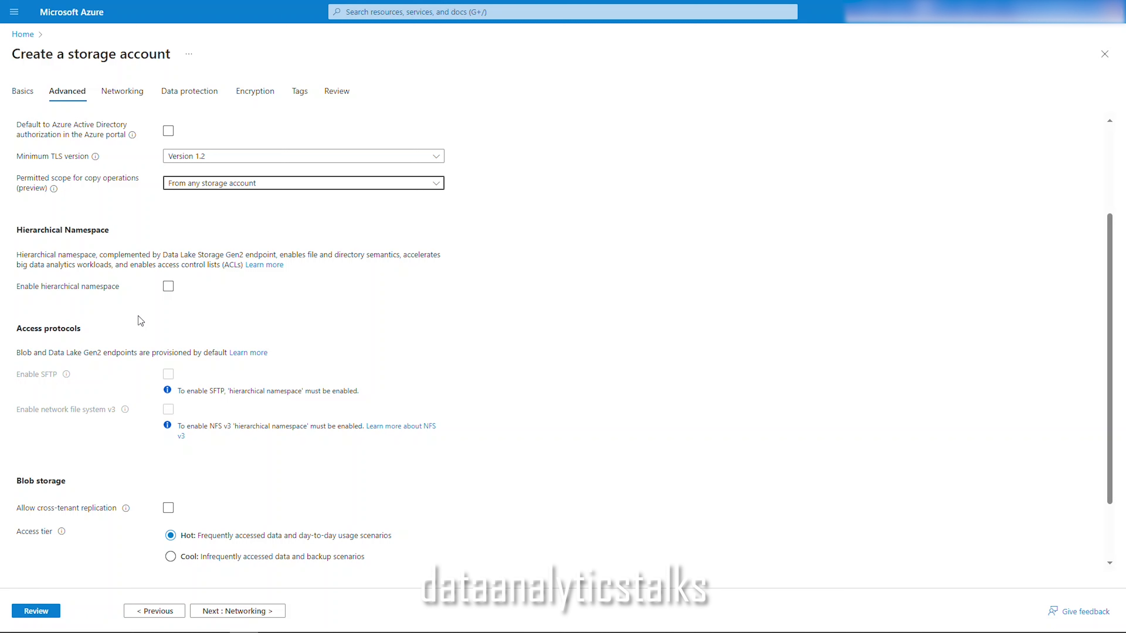
{"action": "left_click", "coordinate": [14, 227]}
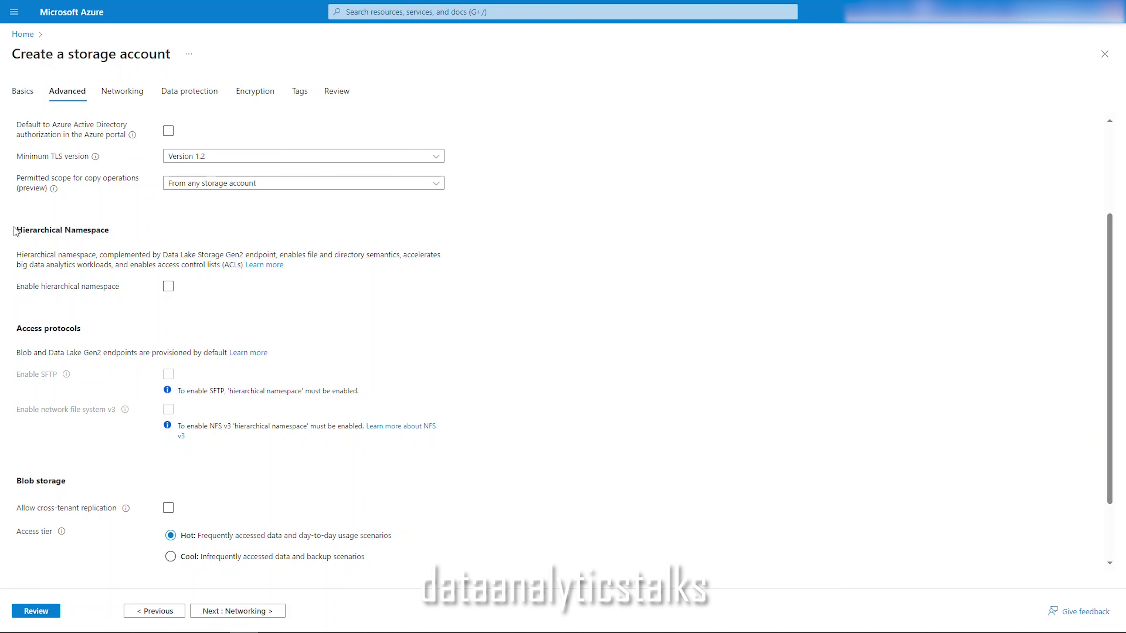
{"action": "left_click_drag", "start_coordinate": [14, 227], "coordinate": [113, 233]}
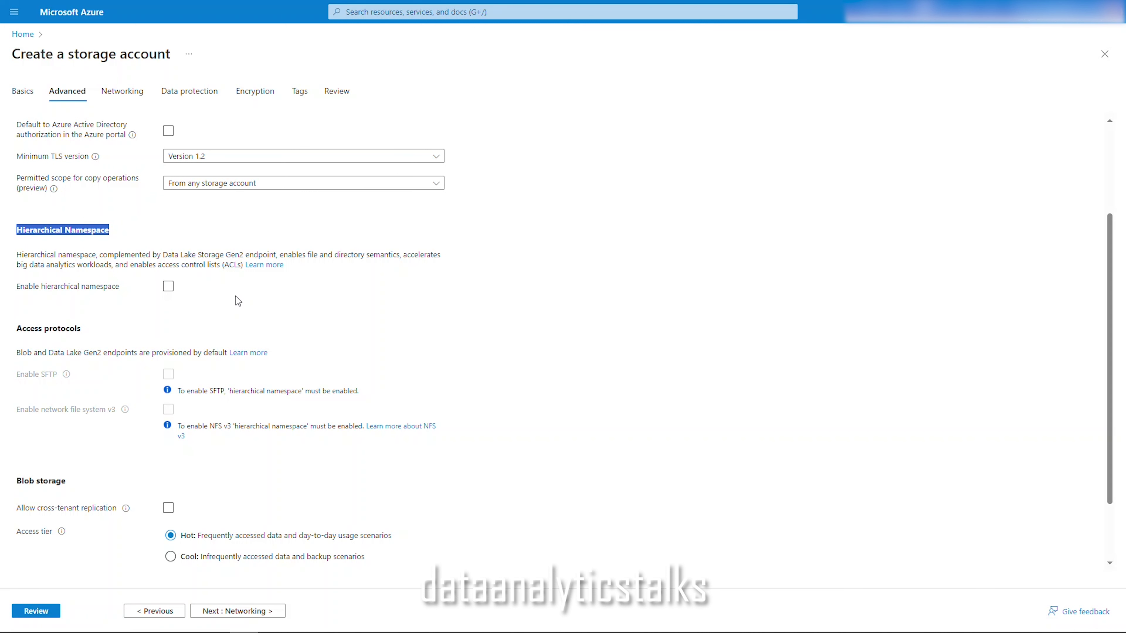
{"action": "scroll", "coordinate": [352, 316], "scroll_direction": "down", "scroll_amount": 2}
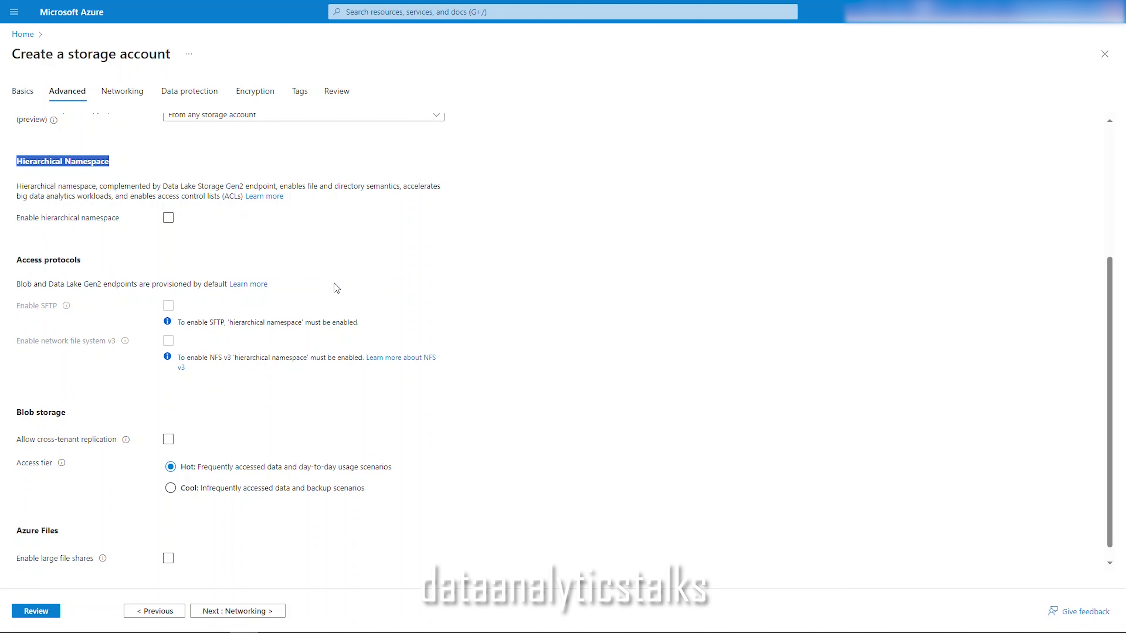
{"action": "scroll", "coordinate": [337, 288], "scroll_direction": "down", "scroll_amount": 1}
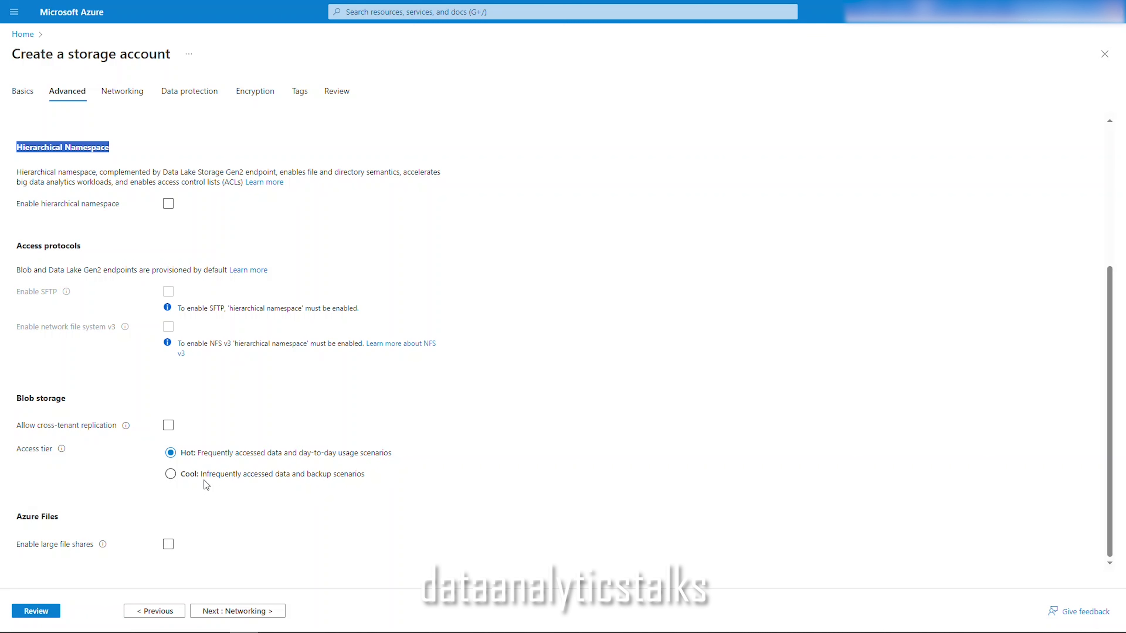
{"action": "left_click", "coordinate": [170, 474]}
{"action": "left_click", "coordinate": [168, 548]}
{"action": "left_click", "coordinate": [169, 549]}
{"action": "scroll", "coordinate": [414, 451], "scroll_direction": "up", "scroll_amount": 5}
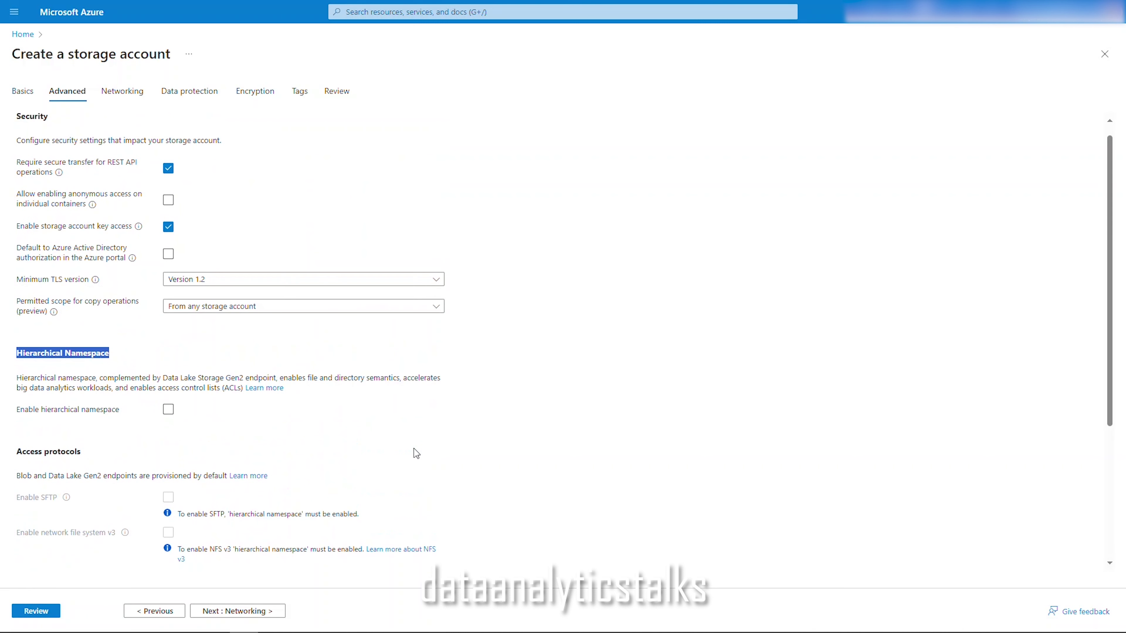
{"action": "scroll", "coordinate": [415, 451], "scroll_direction": "up", "scroll_amount": 1}
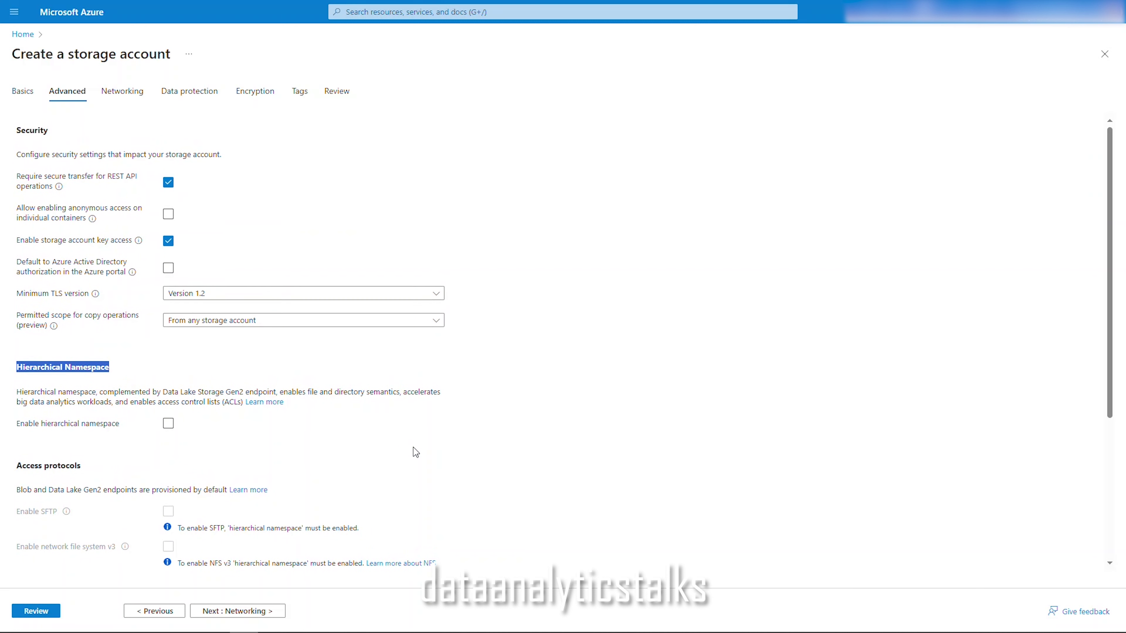
- Look through the networking, data protection, encryption and tag settings for the new storage account
{"action": "left_click", "coordinate": [126, 95]}
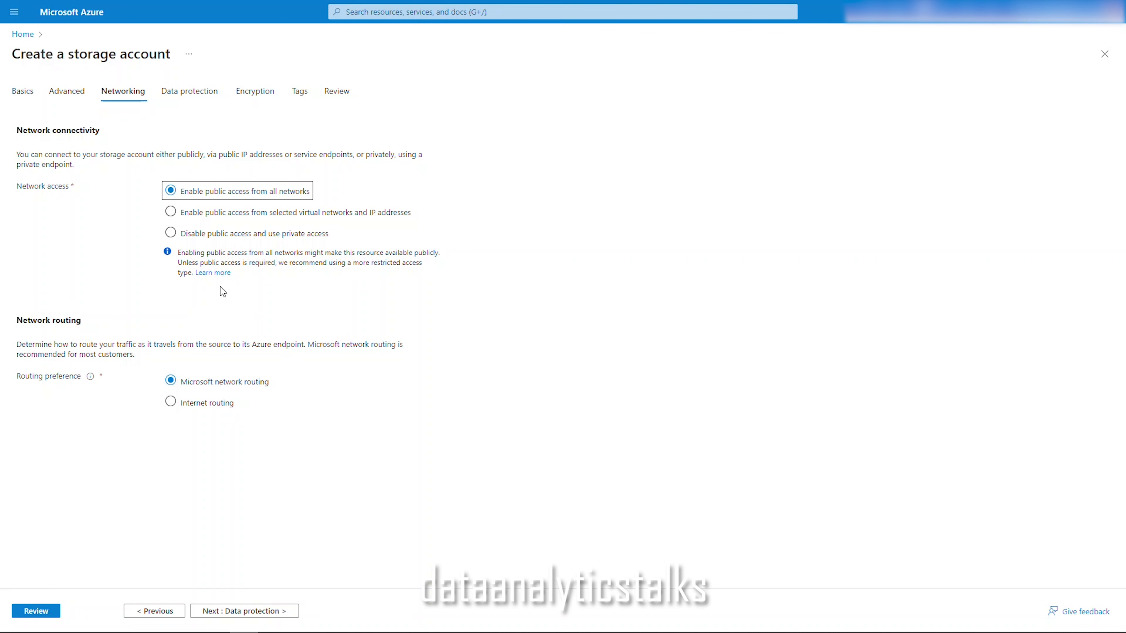
{"action": "left_click", "coordinate": [191, 92]}
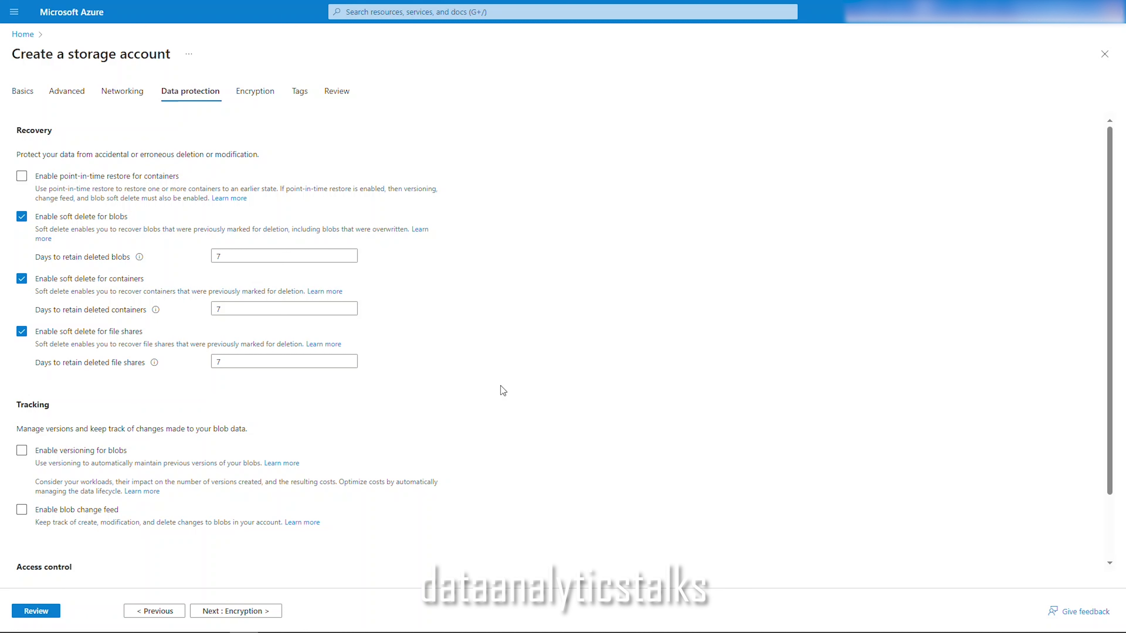
{"action": "left_click", "coordinate": [219, 255]}
{"action": "scroll", "coordinate": [435, 322], "scroll_direction": "down", "scroll_amount": 3}
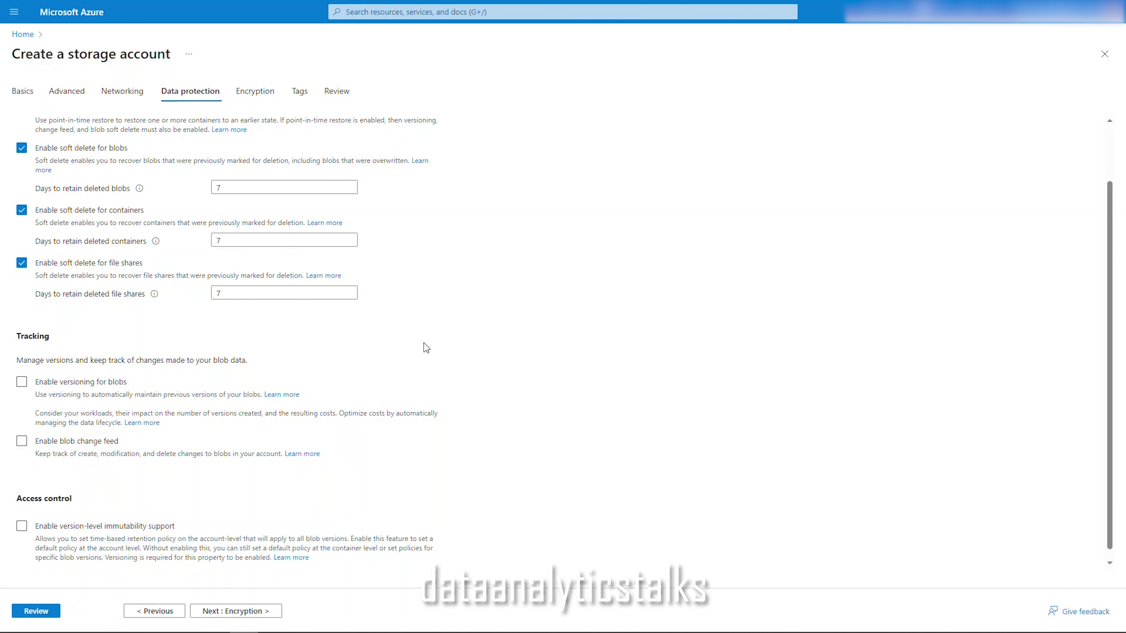
{"action": "scroll", "coordinate": [400, 388], "scroll_direction": "down", "scroll_amount": 1}
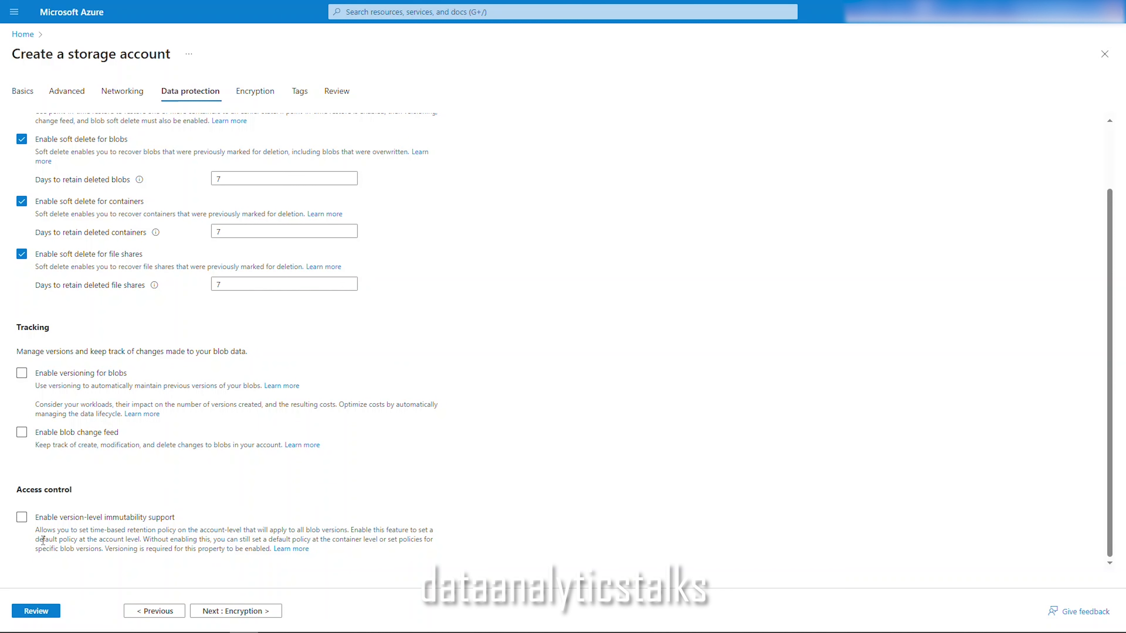
{"action": "left_click", "coordinate": [249, 93]}
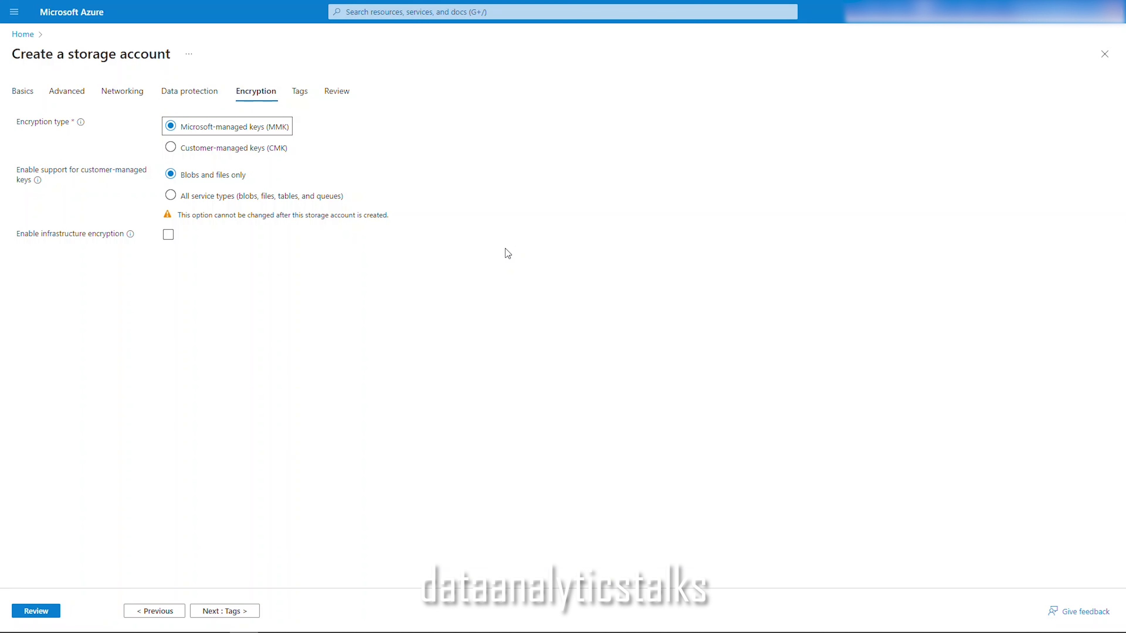
{"action": "left_click", "coordinate": [305, 91]}
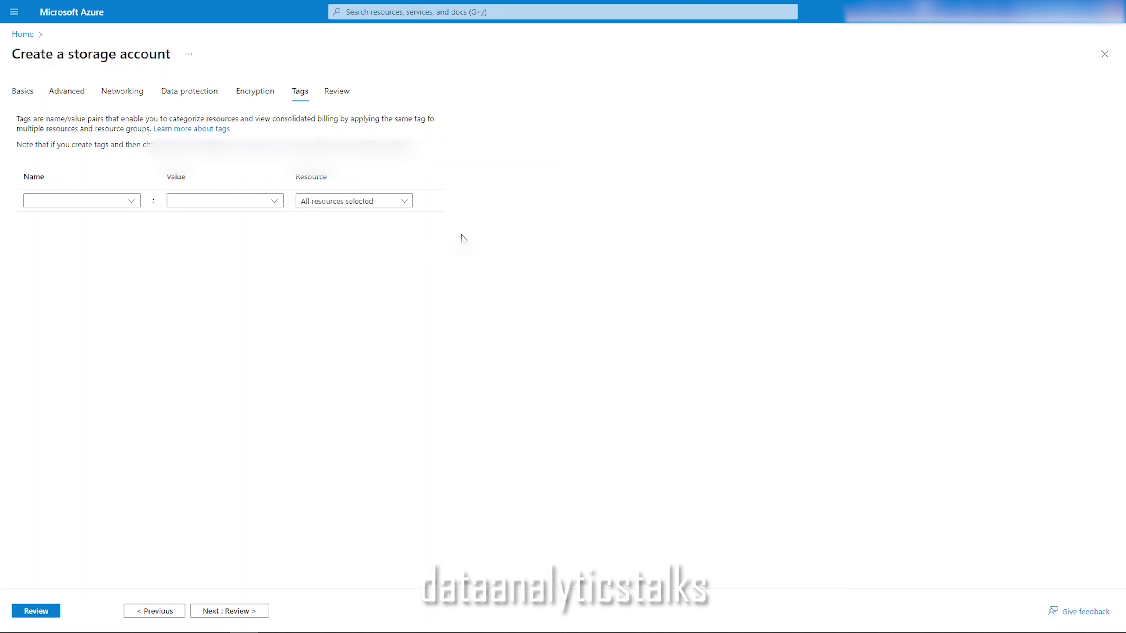
- Review the full configuration summary of datsstoragedemo1 and create the storage account
{"action": "left_click", "coordinate": [337, 91]}
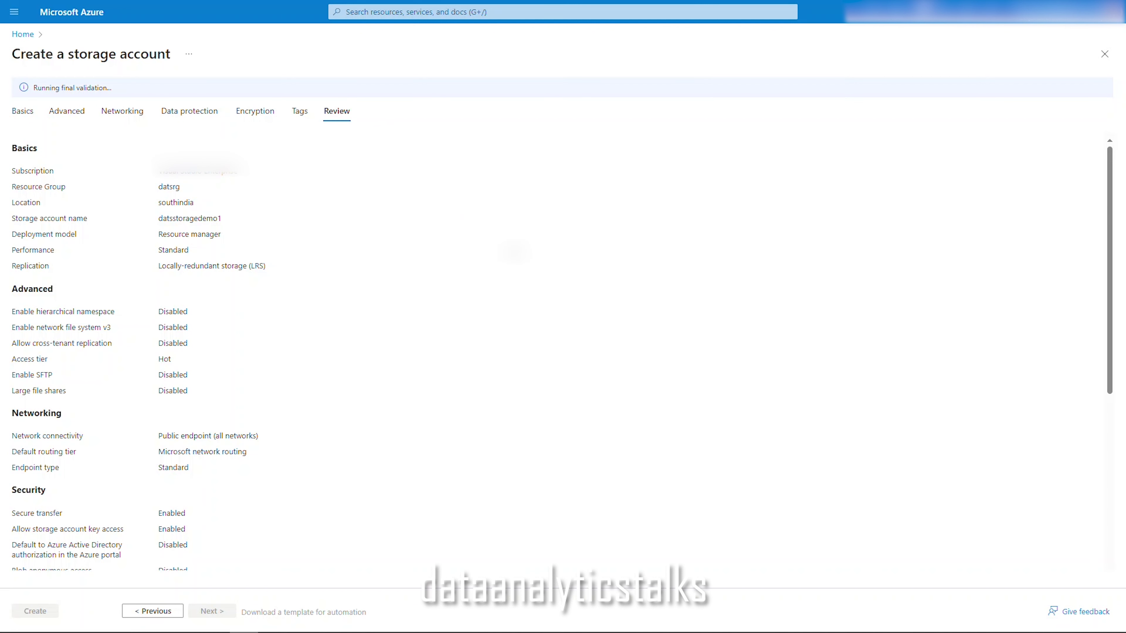
{"action": "scroll", "coordinate": [354, 433], "scroll_direction": "down", "scroll_amount": 7}
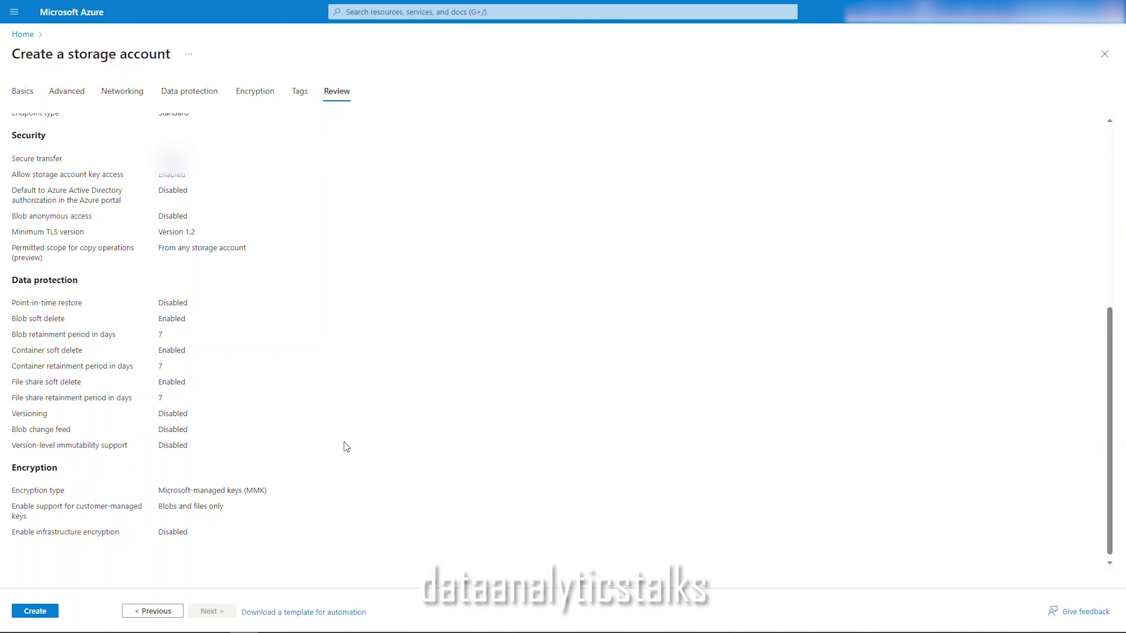
{"action": "scroll", "coordinate": [344, 447], "scroll_direction": "up", "scroll_amount": 8}
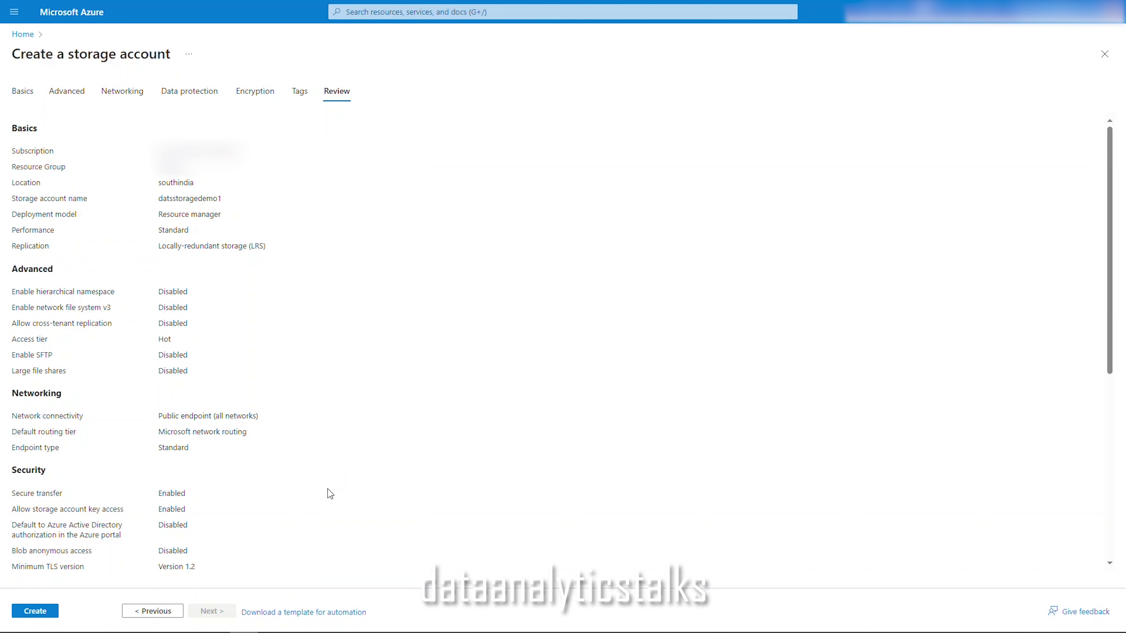
{"action": "left_click", "coordinate": [28, 618]}
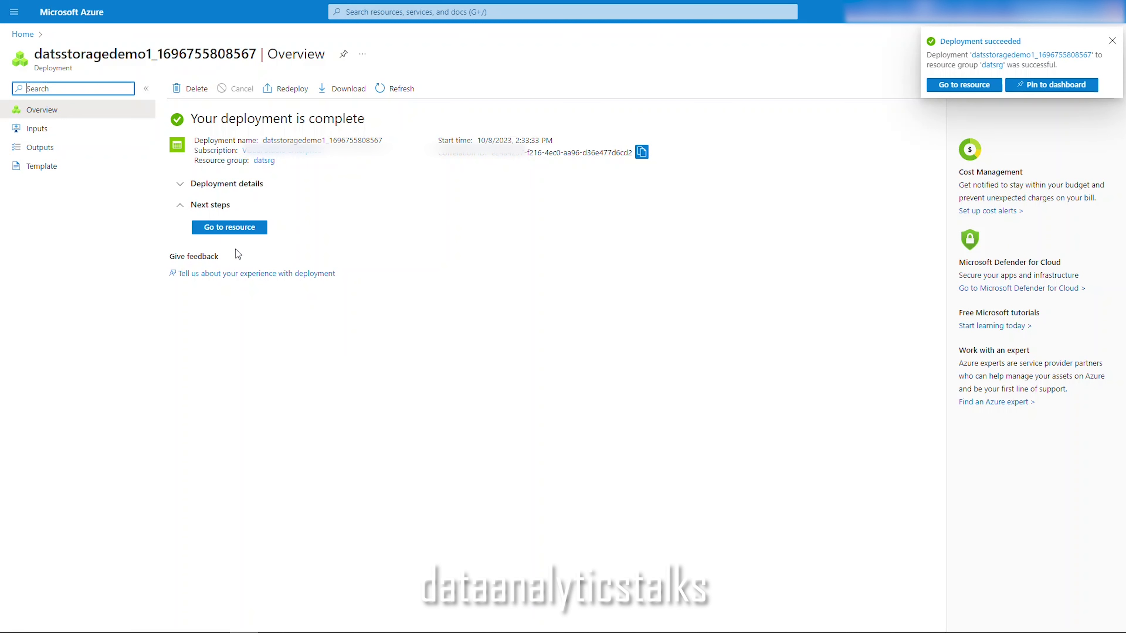
- Open the deployed datsstoragedemo1 resource and examine its essentials and its service, security and networking properties
{"action": "left_click", "coordinate": [226, 228]}
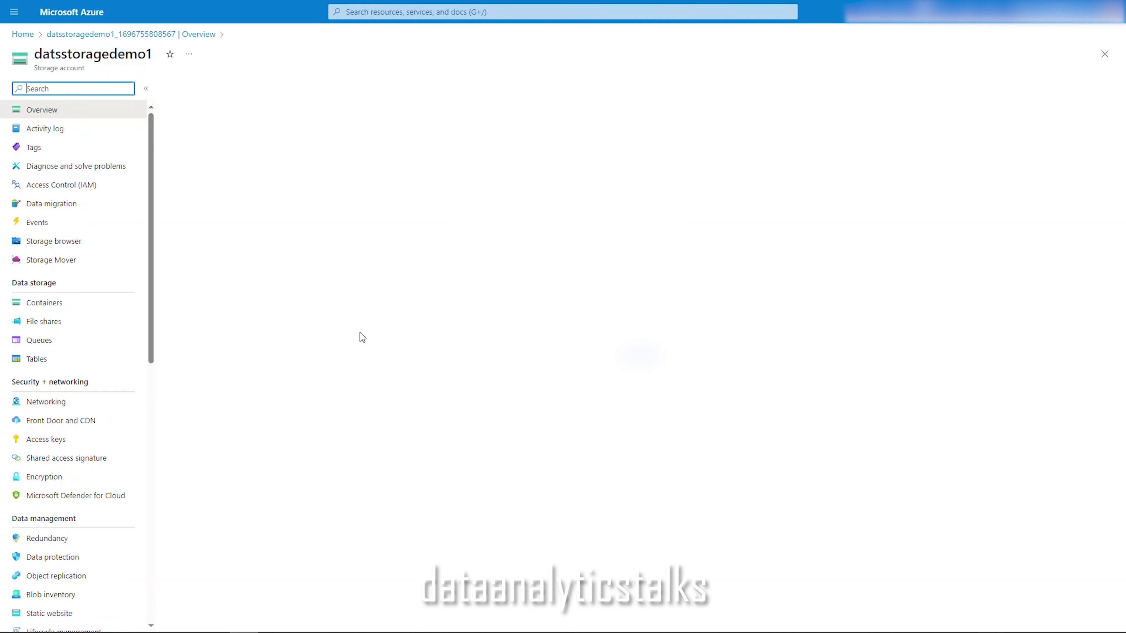
{"action": "left_click_drag", "start_coordinate": [149, 195], "coordinate": [120, 146]}
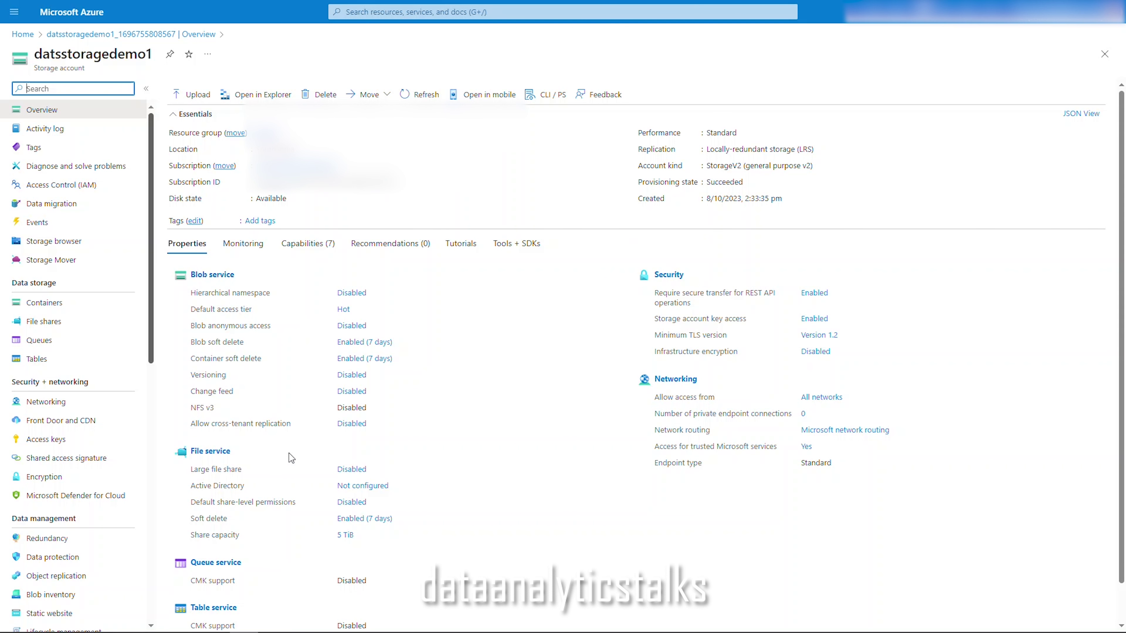
{"action": "scroll", "coordinate": [249, 439], "scroll_direction": "down", "scroll_amount": 1}
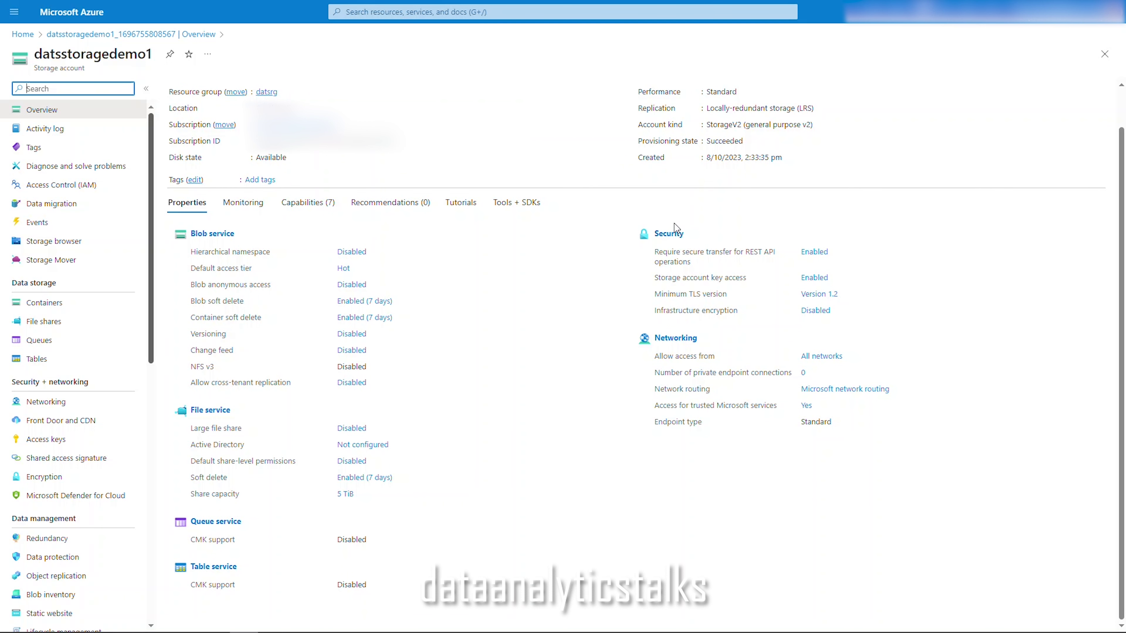
{"action": "scroll", "coordinate": [519, 373], "scroll_direction": "up", "scroll_amount": 1}
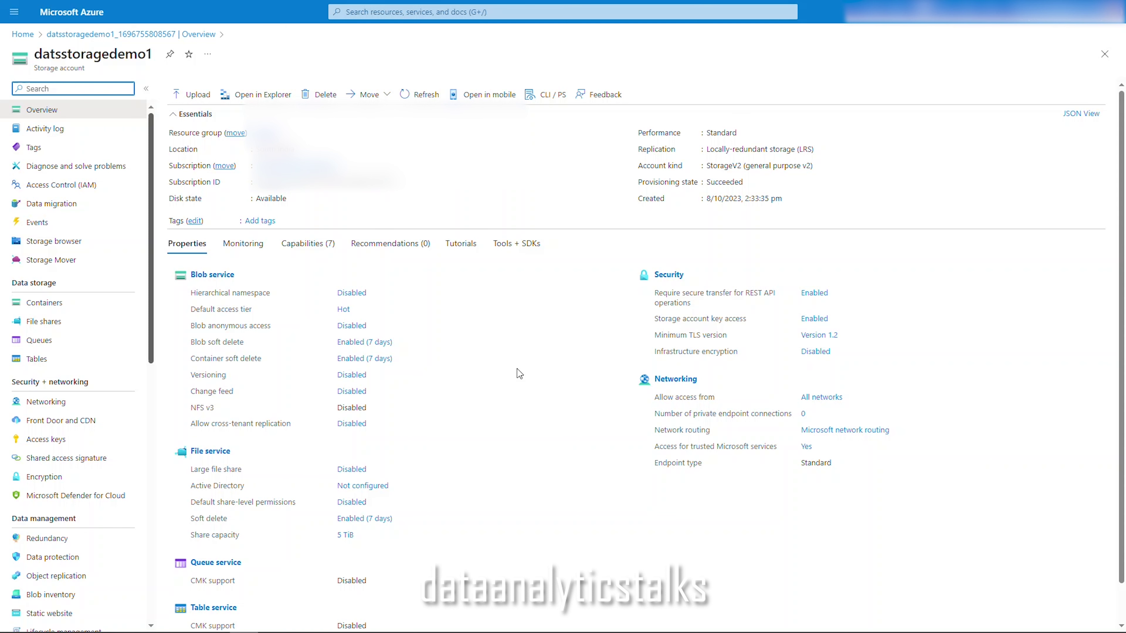
{"action": "left_click", "coordinate": [172, 116]}
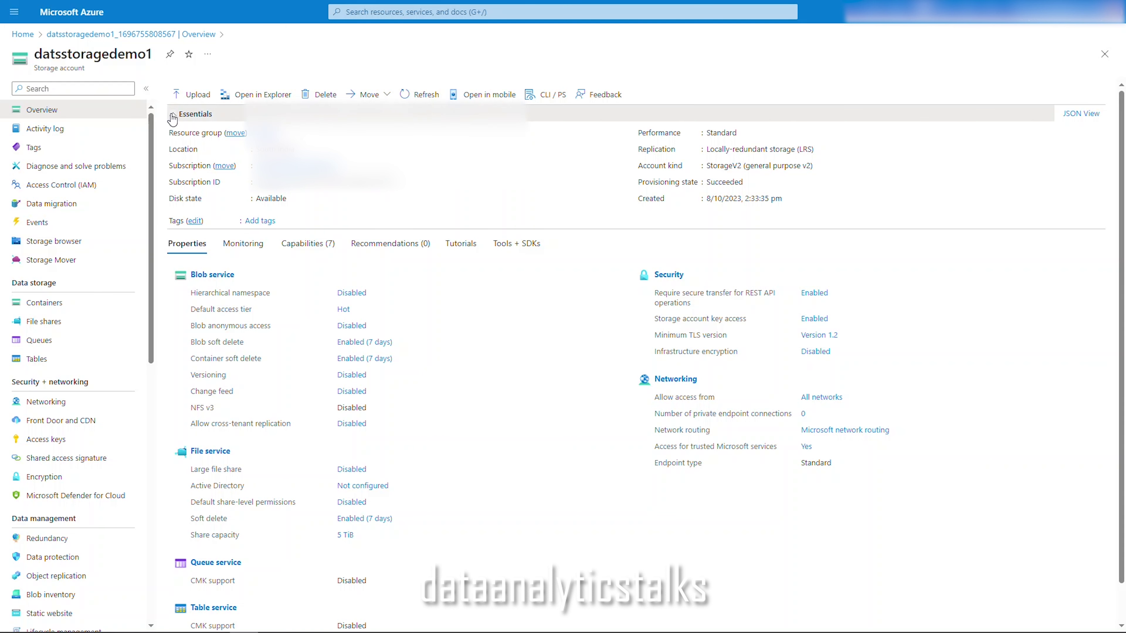
{"action": "left_click", "coordinate": [172, 117]}
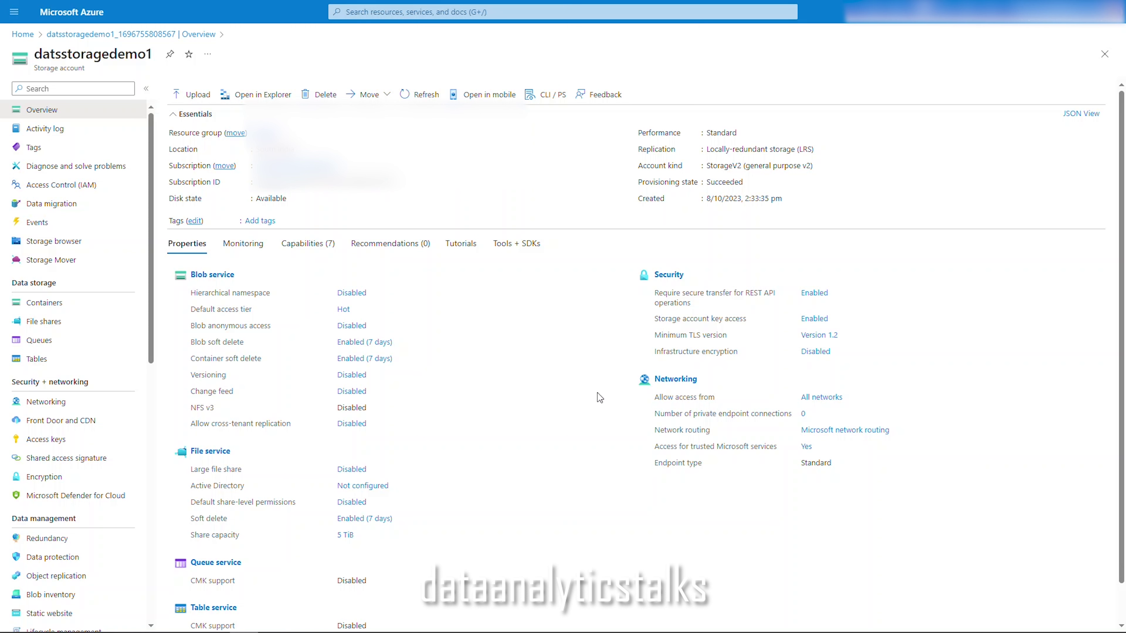
{"action": "scroll", "coordinate": [577, 386], "scroll_direction": "down", "scroll_amount": 1}
{"action": "scroll", "coordinate": [561, 378], "scroll_direction": "down", "scroll_amount": 1}
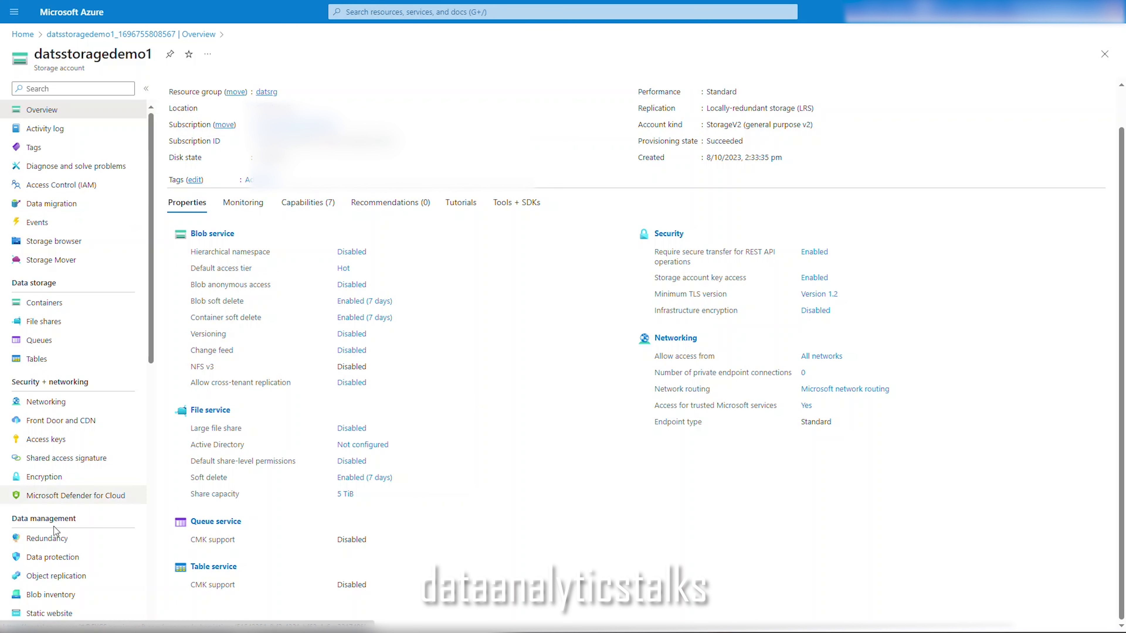
- Look through the storage account's management options, including its activity log, tags, problem diagnosis and access control (IAM)
{"action": "scroll", "coordinate": [79, 490], "scroll_direction": "down", "scroll_amount": 5}
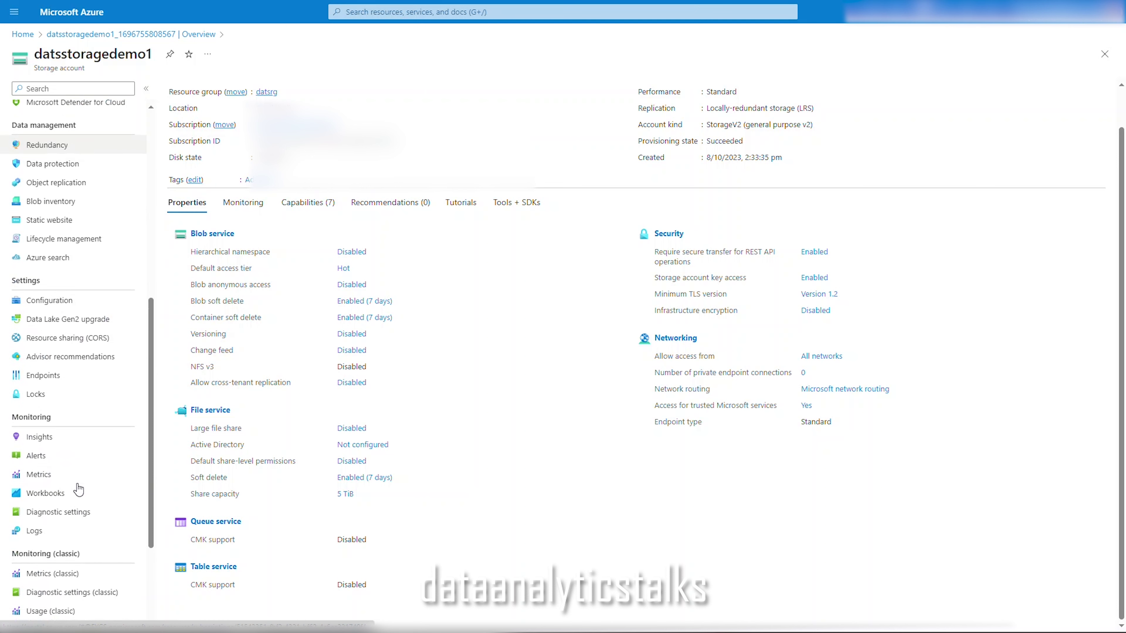
{"action": "scroll", "coordinate": [78, 490], "scroll_direction": "down", "scroll_amount": 4}
{"action": "scroll", "coordinate": [77, 486], "scroll_direction": "up", "scroll_amount": 10}
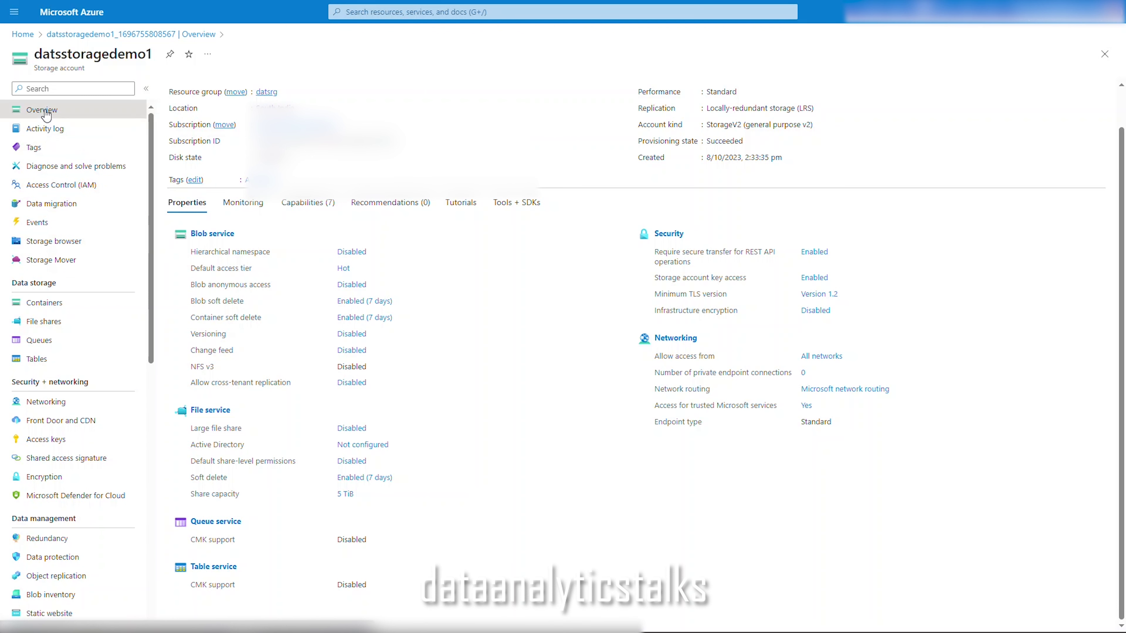
{"action": "left_click", "coordinate": [51, 130]}
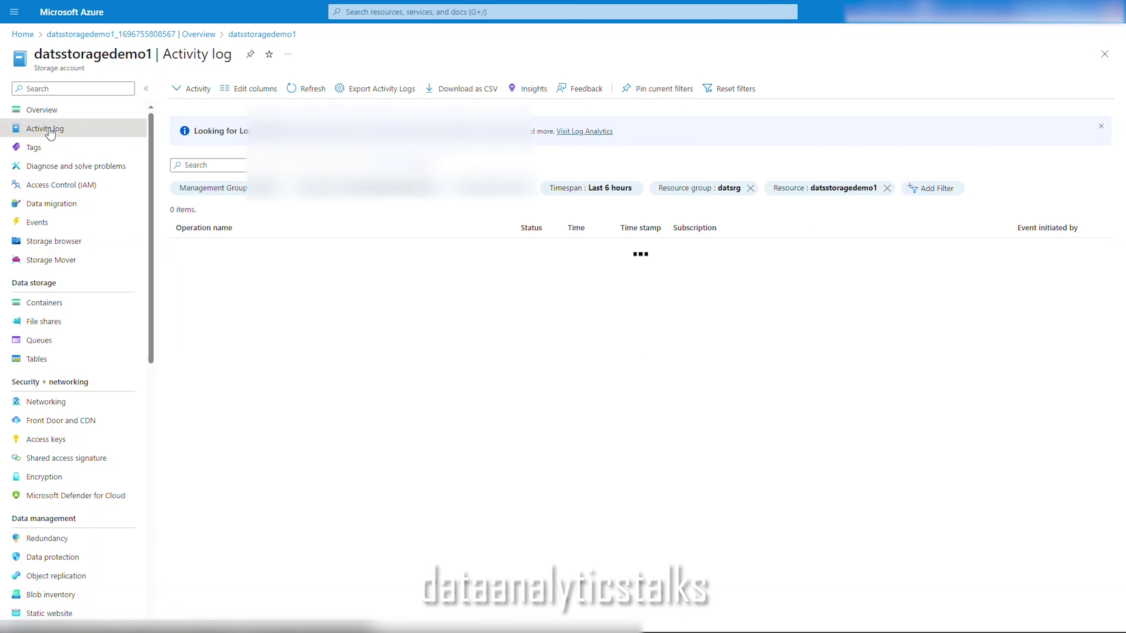
{"action": "left_click", "coordinate": [38, 156]}
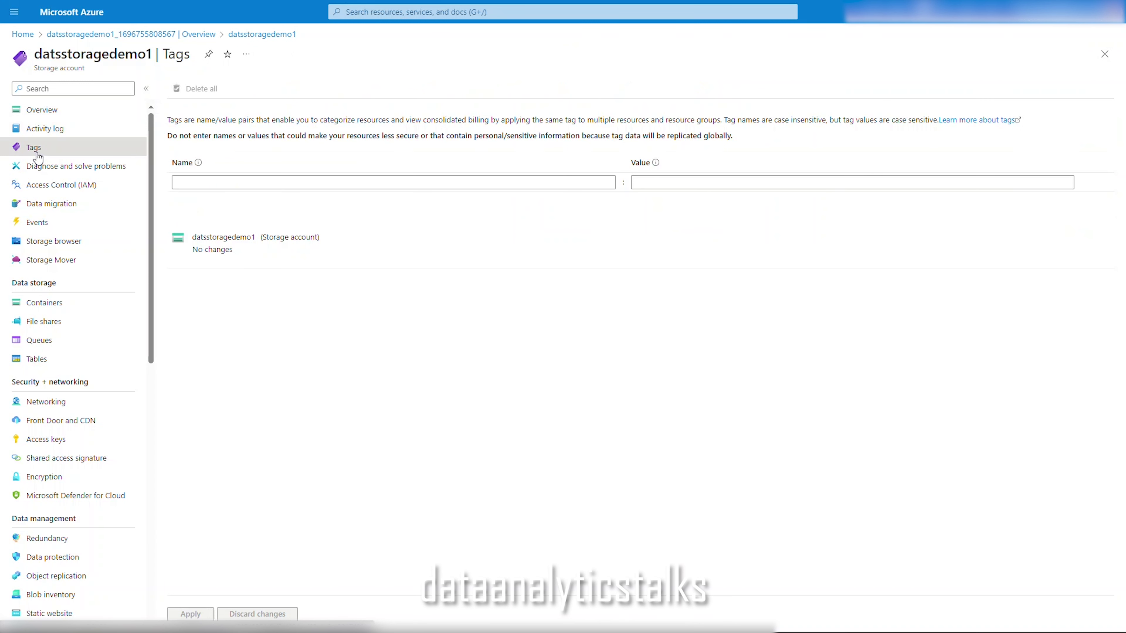
{"action": "left_click", "coordinate": [76, 173]}
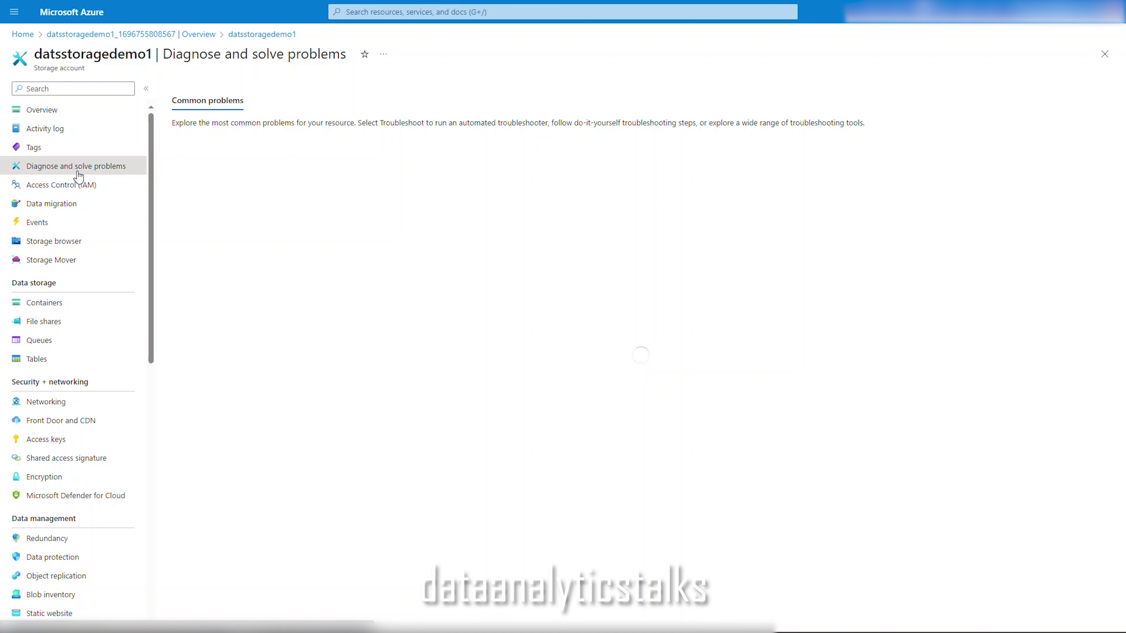
{"action": "left_click", "coordinate": [66, 189]}
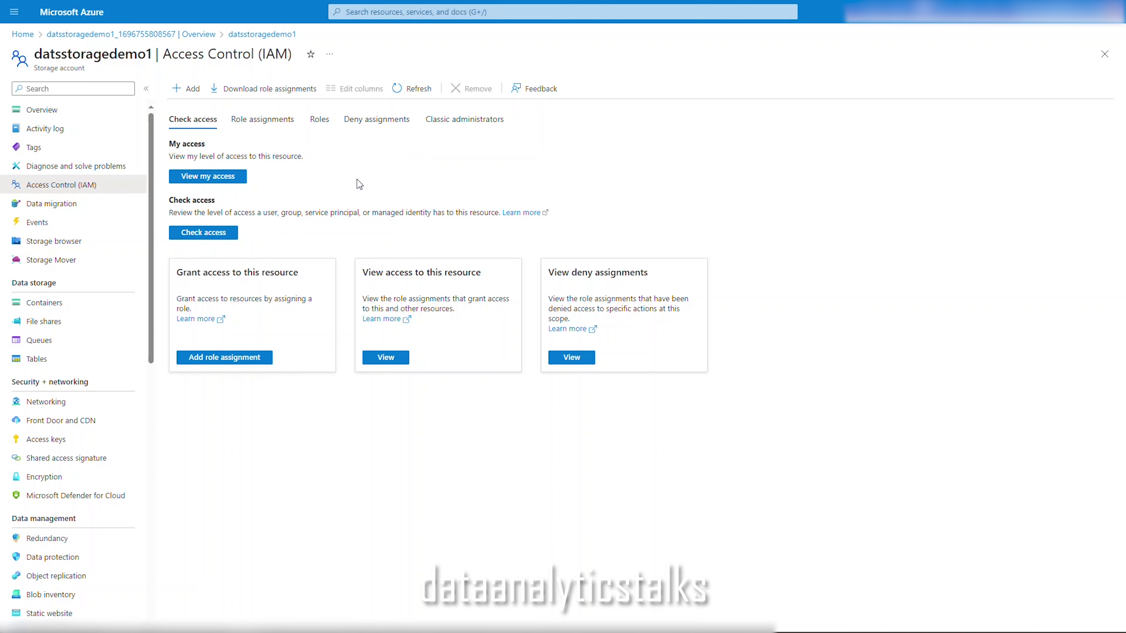
- Examine the data migration, events, storage browser and Storage Mover pages of the storage account
{"action": "left_click", "coordinate": [66, 207]}
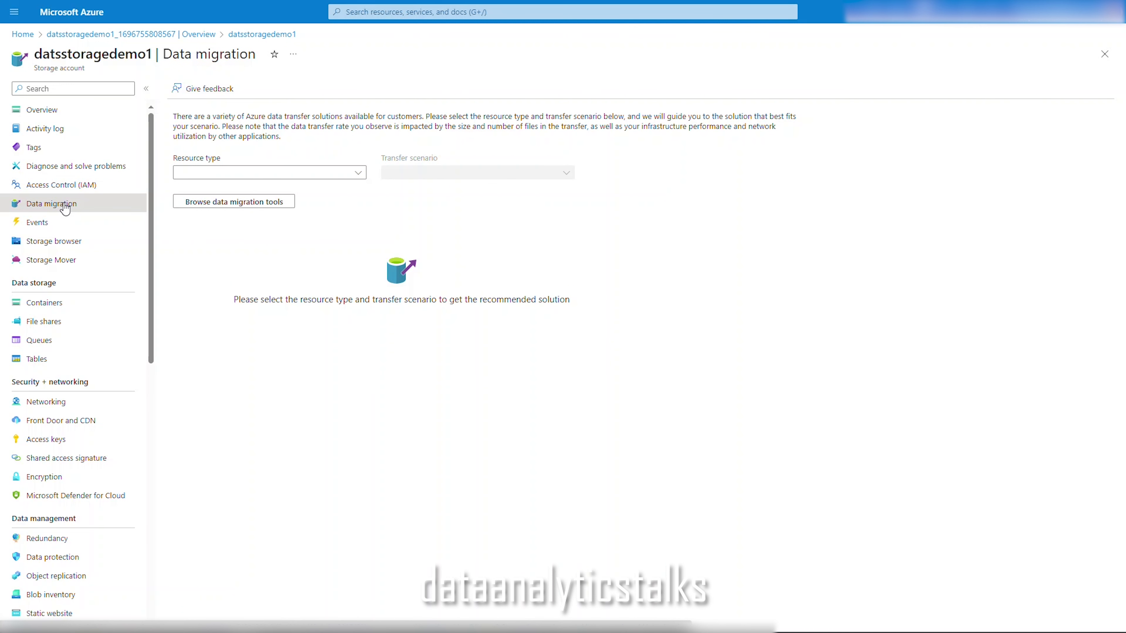
{"action": "left_click", "coordinate": [67, 222]}
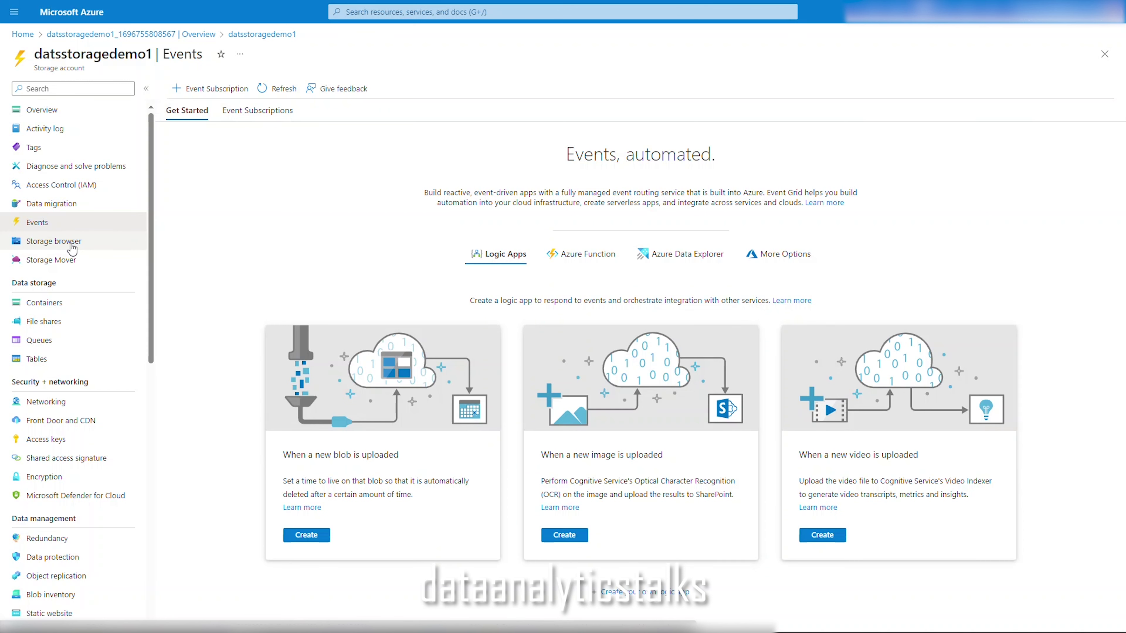
{"action": "left_click", "coordinate": [72, 248]}
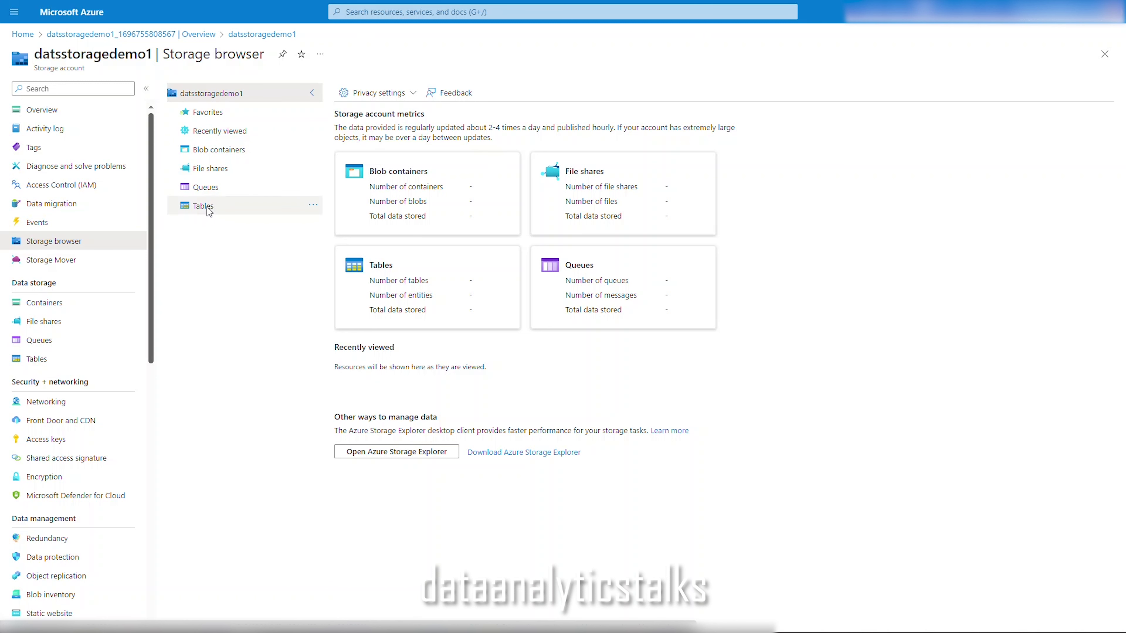
{"action": "left_click", "coordinate": [51, 265]}
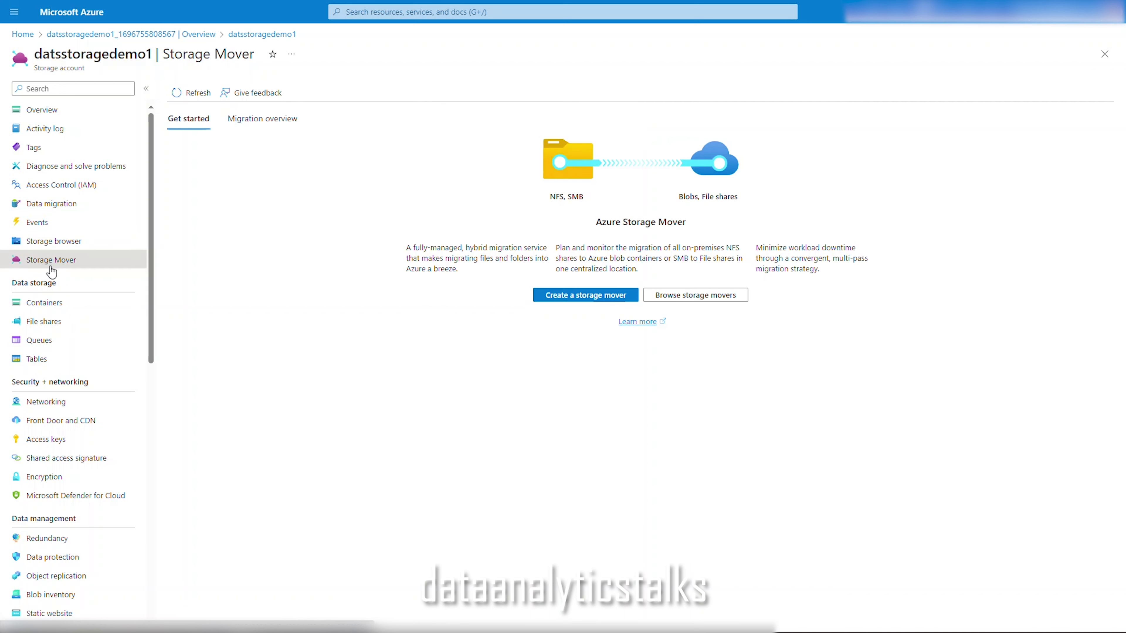
- Create a private blob container named datsdemocontainer1 in the storage account and open it
{"action": "left_click", "coordinate": [52, 306]}
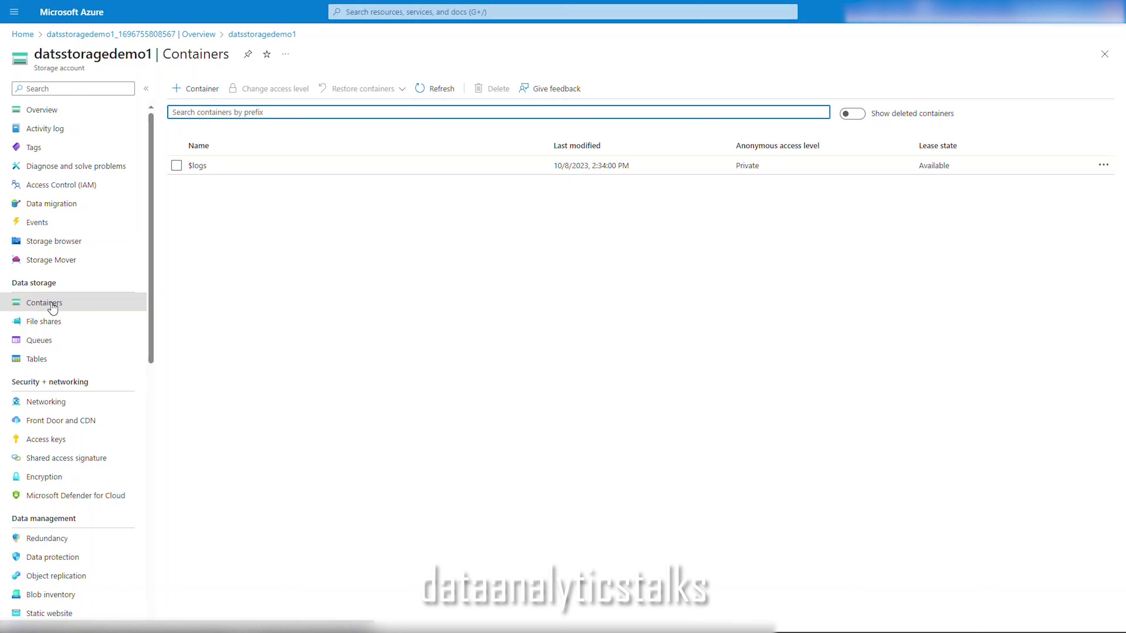
{"action": "left_click", "coordinate": [199, 91]}
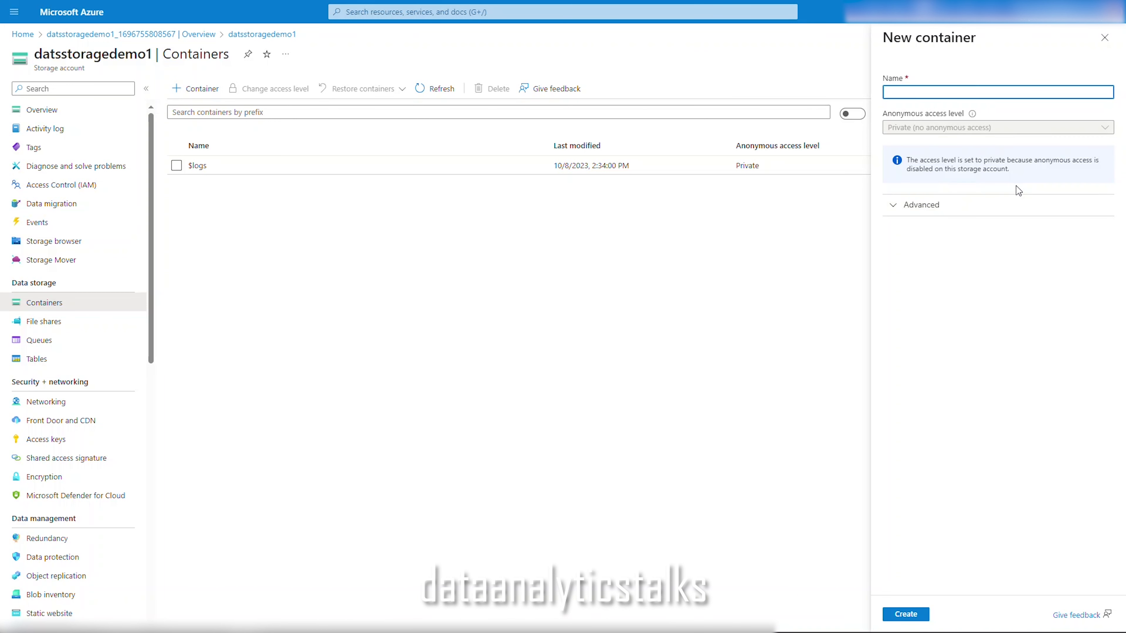
{"action": "type", "text": "b"}
{"action": "key", "text": "Escape"}
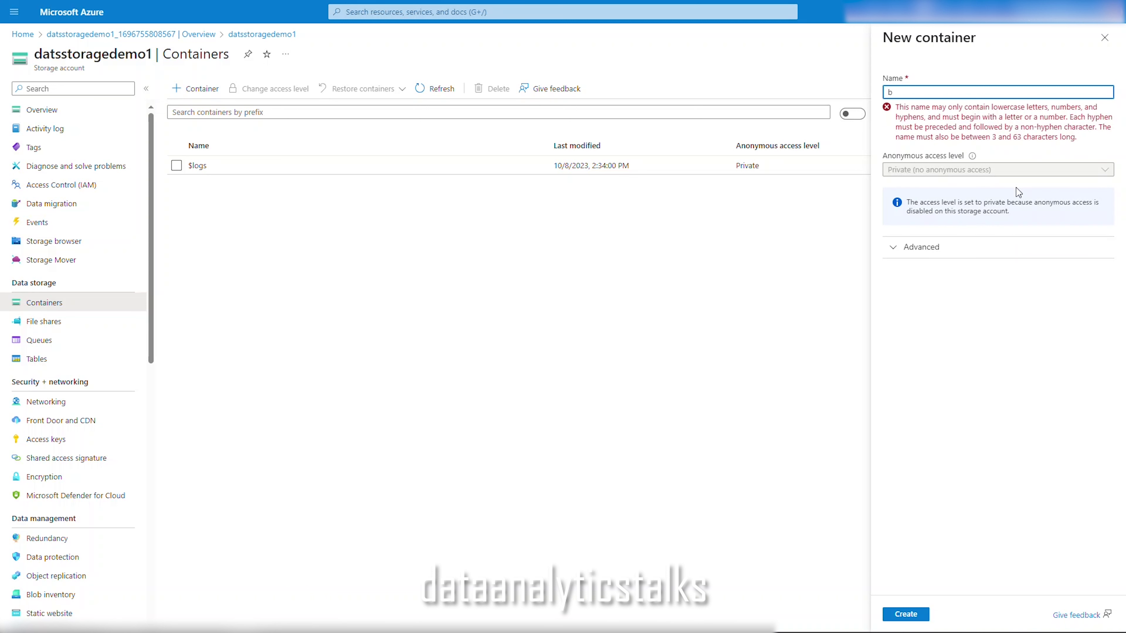
{"action": "key", "text": "BackSpace"}
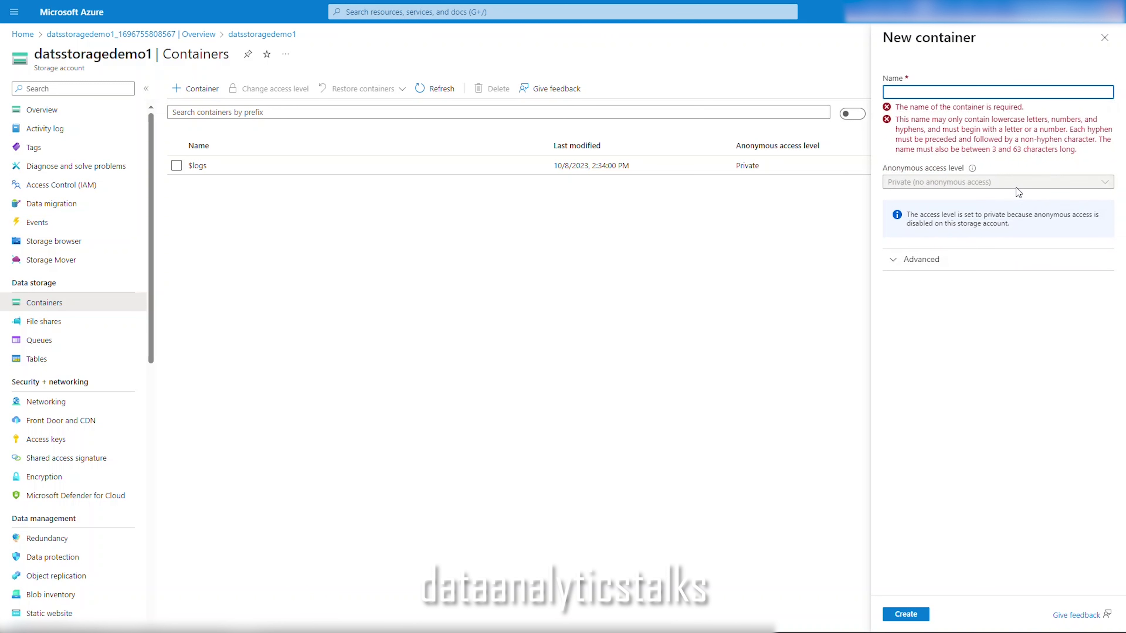
{"action": "type", "text": "dats"}
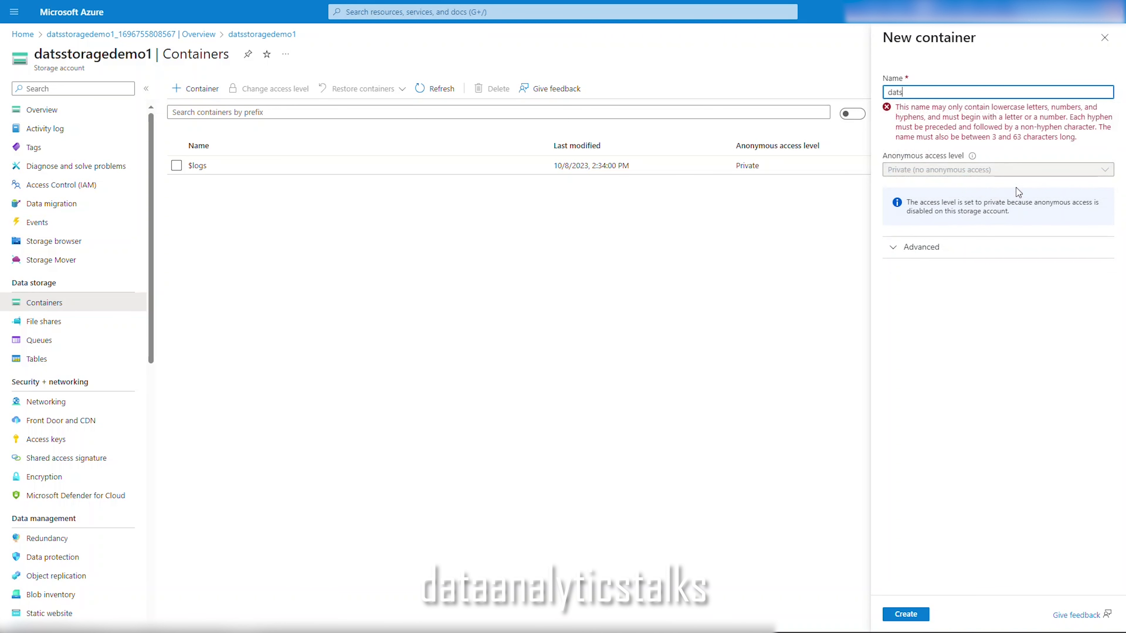
{"action": "type", "text": "democo"}
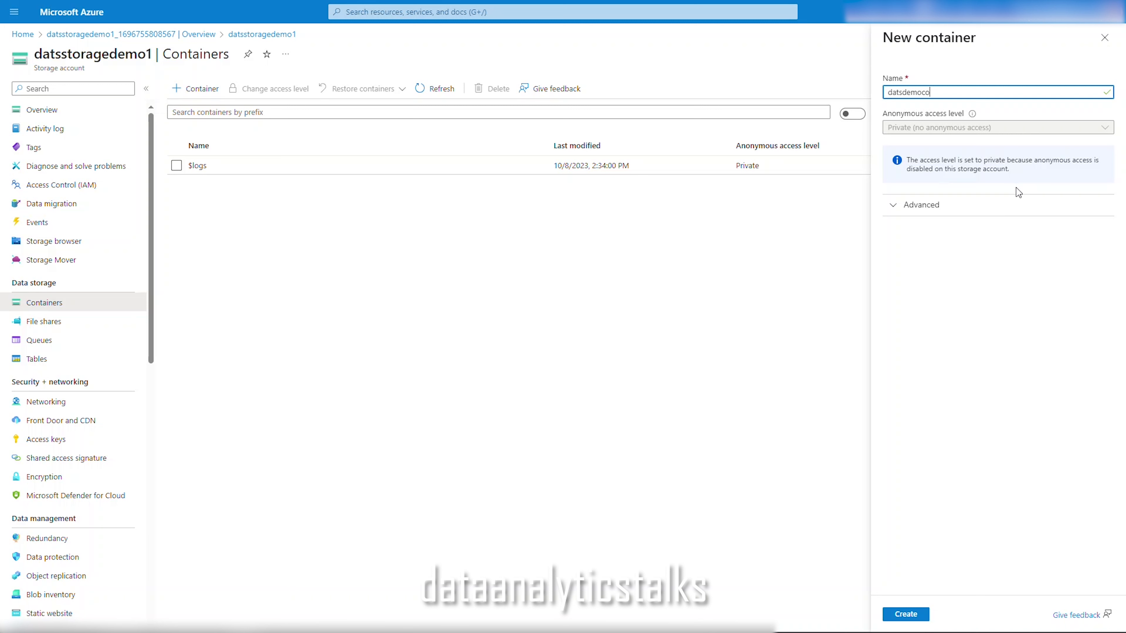
{"action": "type", "text": "ntainer1"}
{"action": "left_click", "coordinate": [924, 619]}
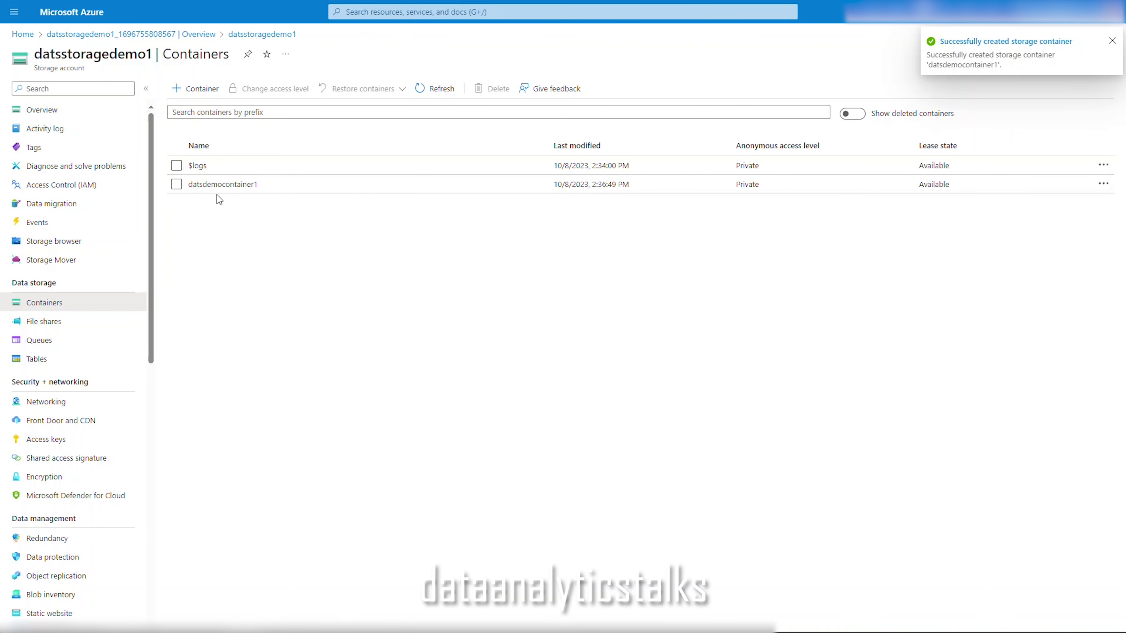
{"action": "left_click", "coordinate": [218, 186]}
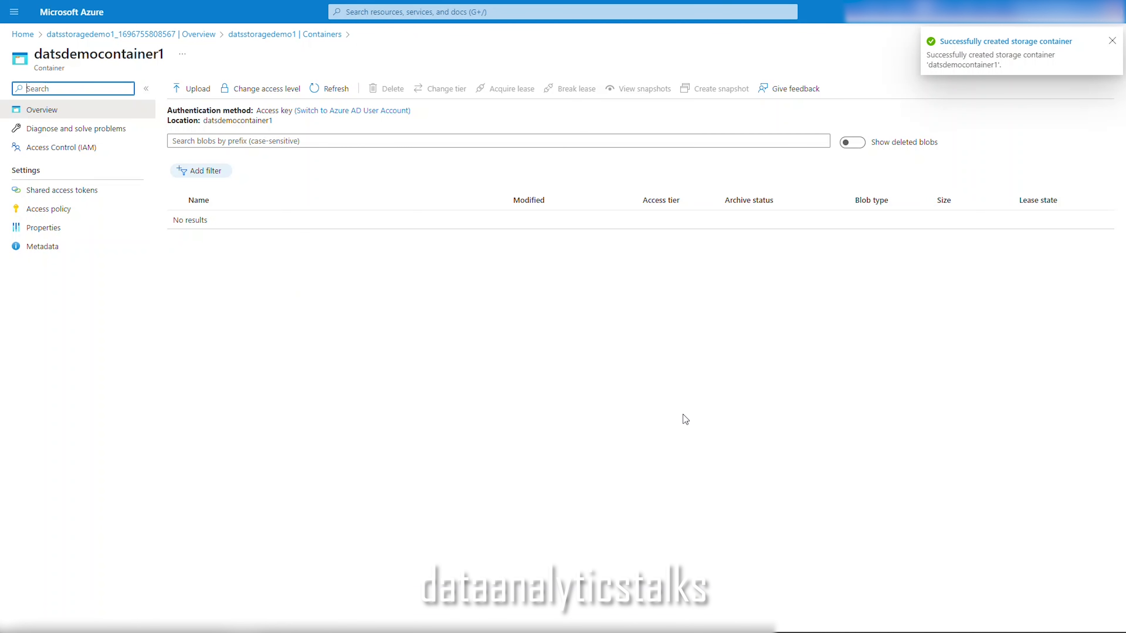
{"action": "left_click", "coordinate": [1112, 41]}
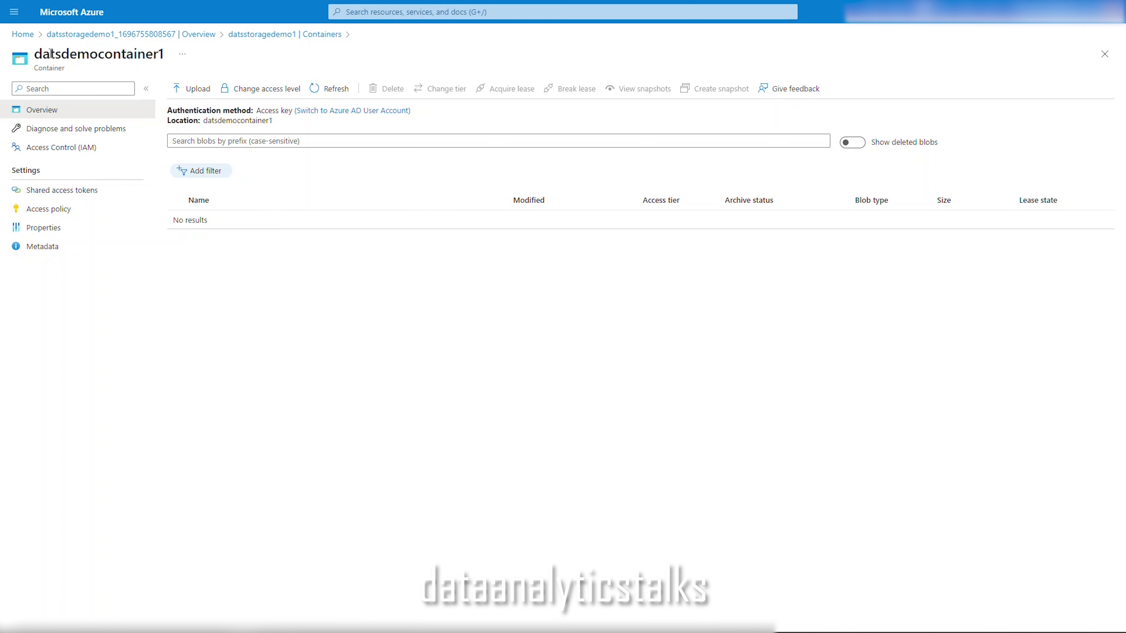
- Look through the file shares, queues and tables of datsstoragedemo1, including the form for adding a table, without creating anything
{"action": "left_click", "coordinate": [50, 330]}
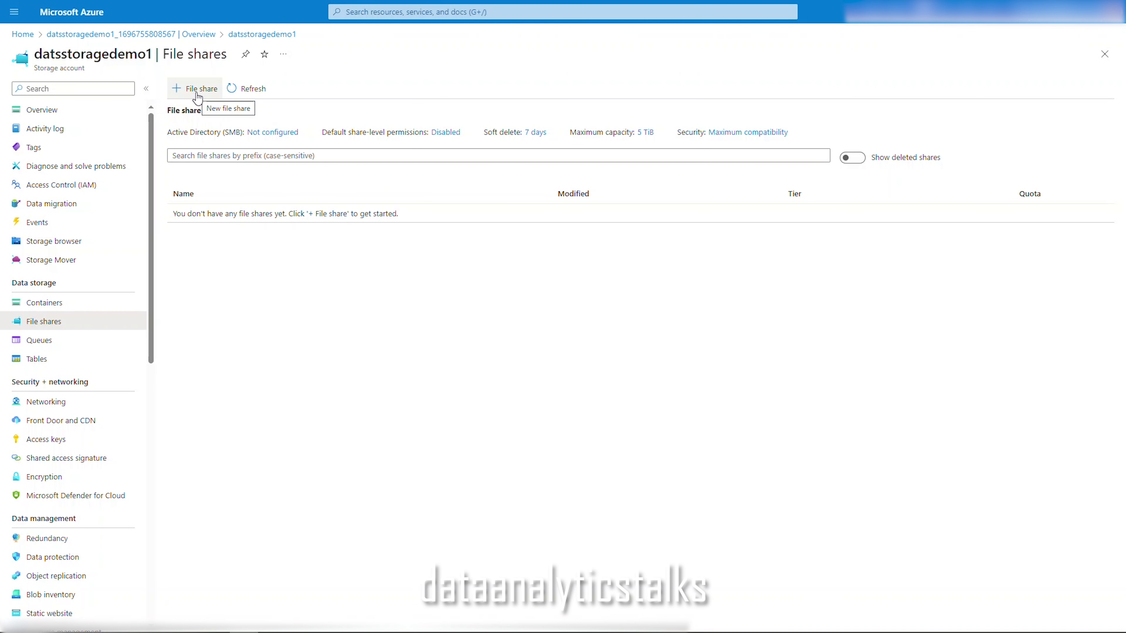
{"action": "left_click", "coordinate": [39, 340]}
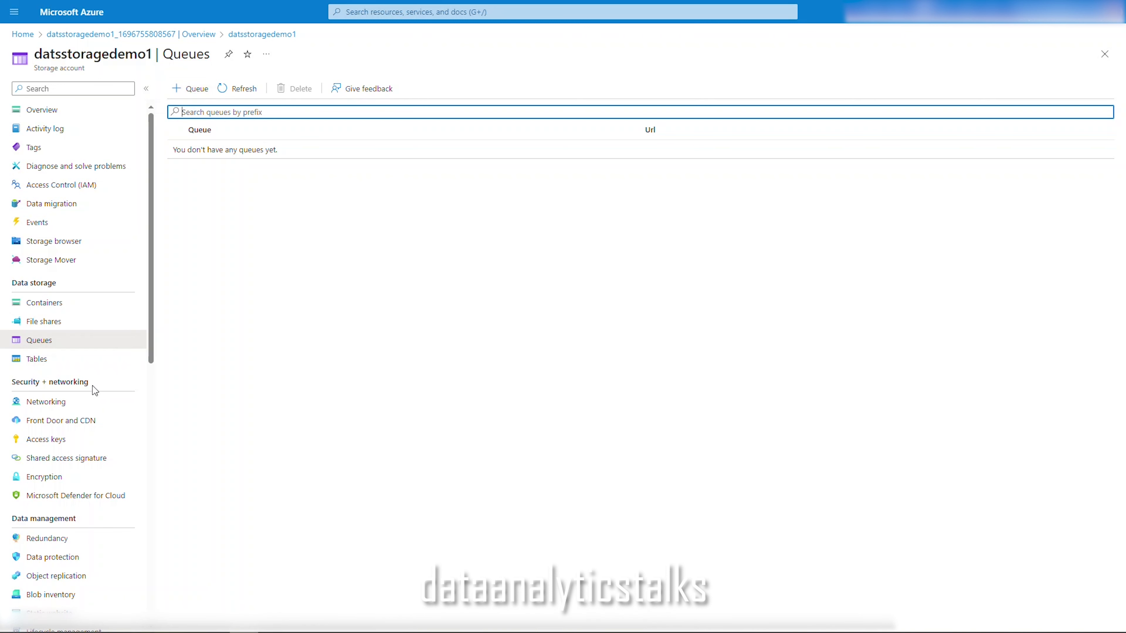
{"action": "left_click", "coordinate": [43, 361]}
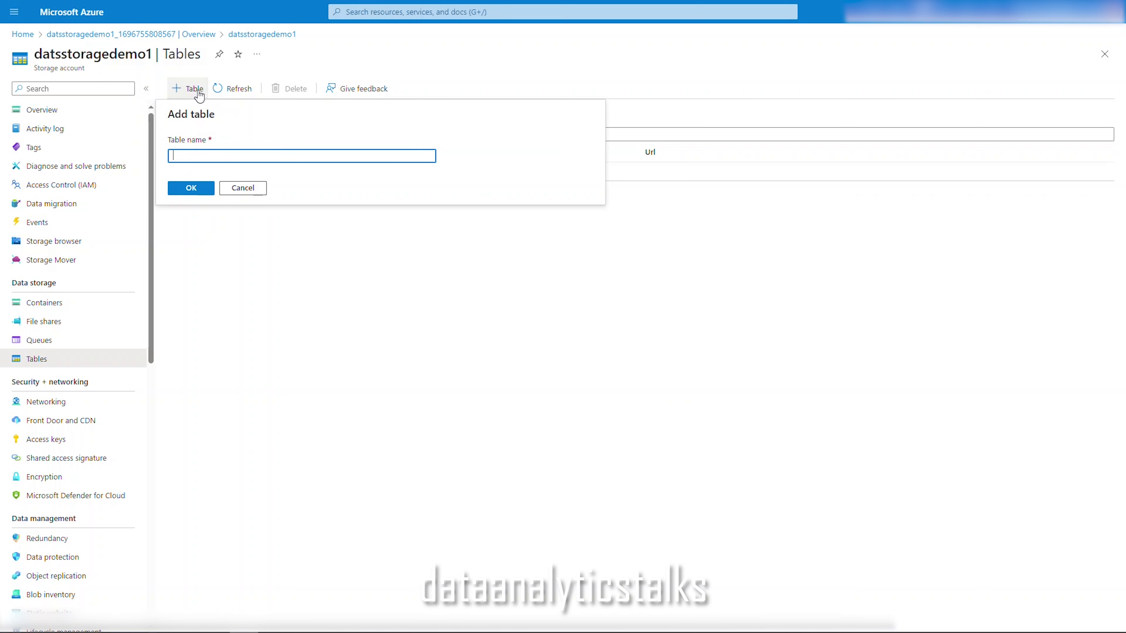
{"action": "left_click", "coordinate": [252, 189]}
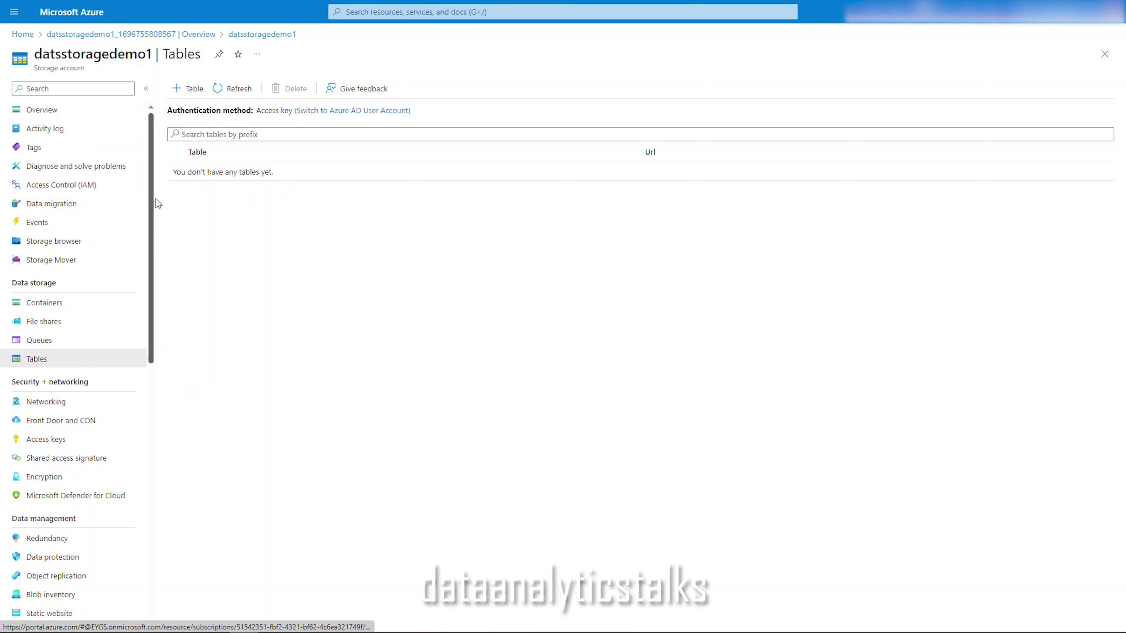
- Allow the Service, Container and Object resource types for the account's shared access signature
{"action": "left_click_drag", "start_coordinate": [153, 198], "coordinate": [153, 286]}
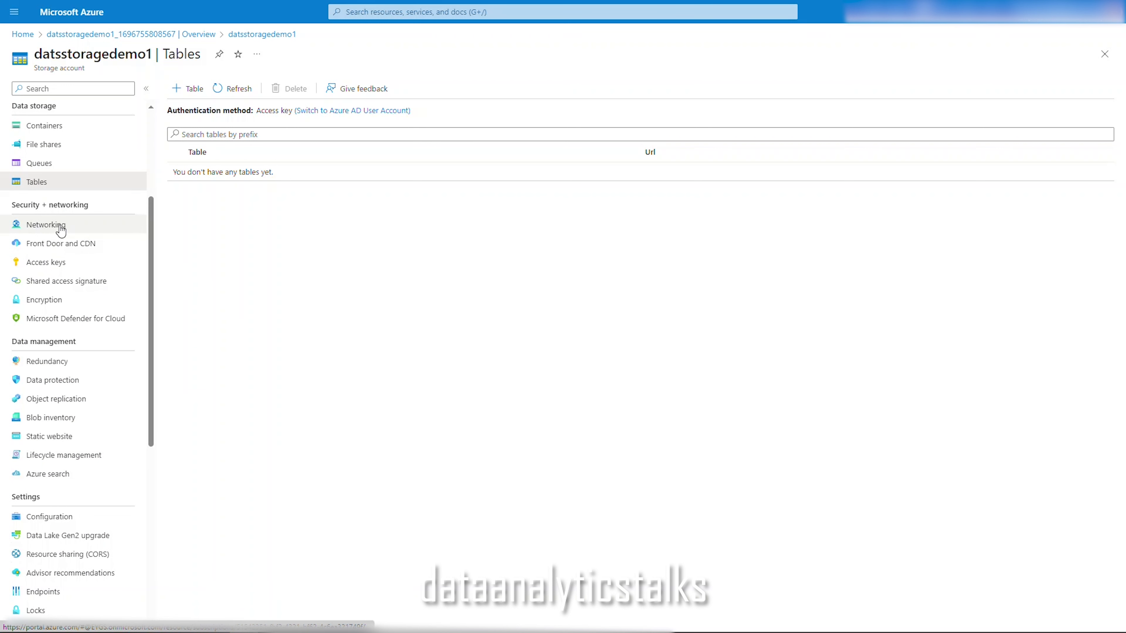
{"action": "left_click", "coordinate": [59, 283]}
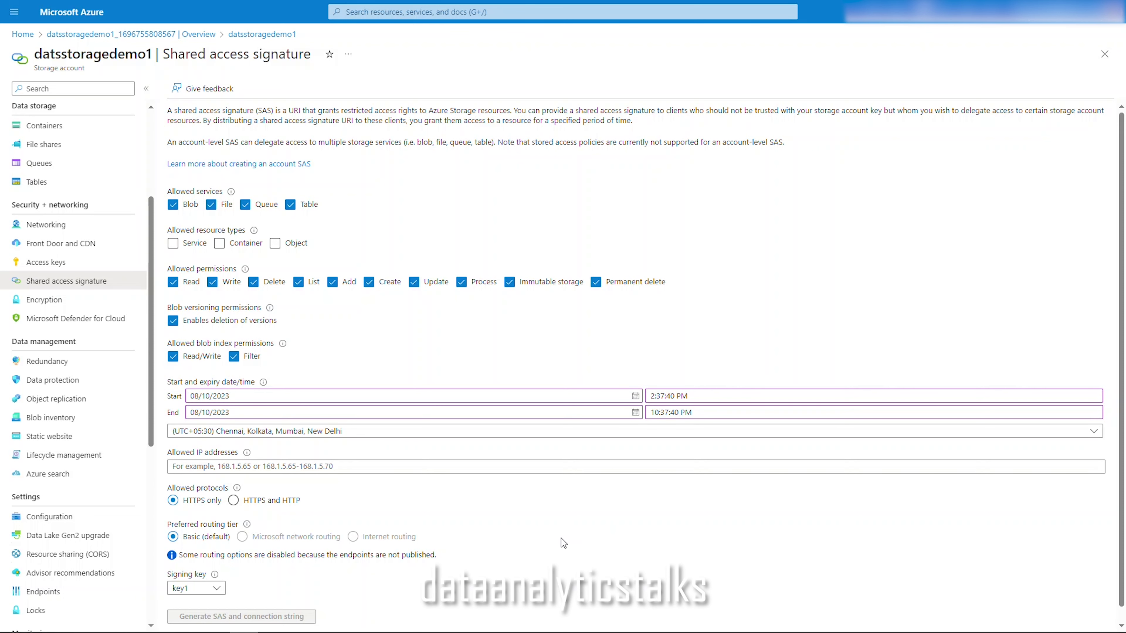
{"action": "scroll", "coordinate": [558, 538], "scroll_direction": "down", "scroll_amount": 1}
{"action": "scroll", "coordinate": [552, 537], "scroll_direction": "up", "scroll_amount": 1}
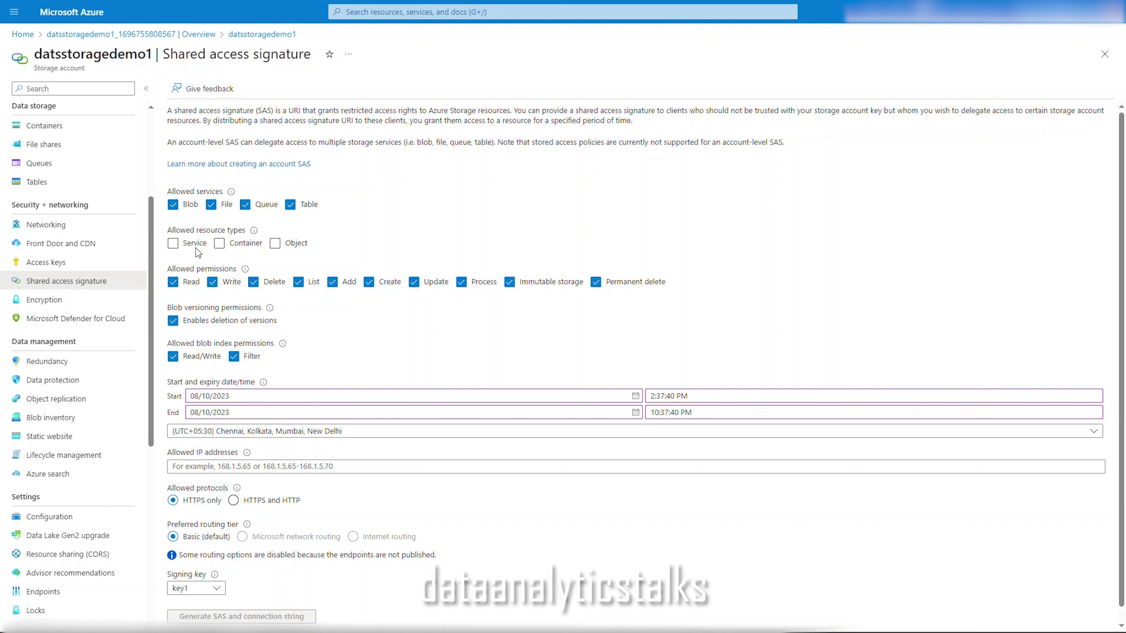
{"action": "left_click", "coordinate": [178, 247]}
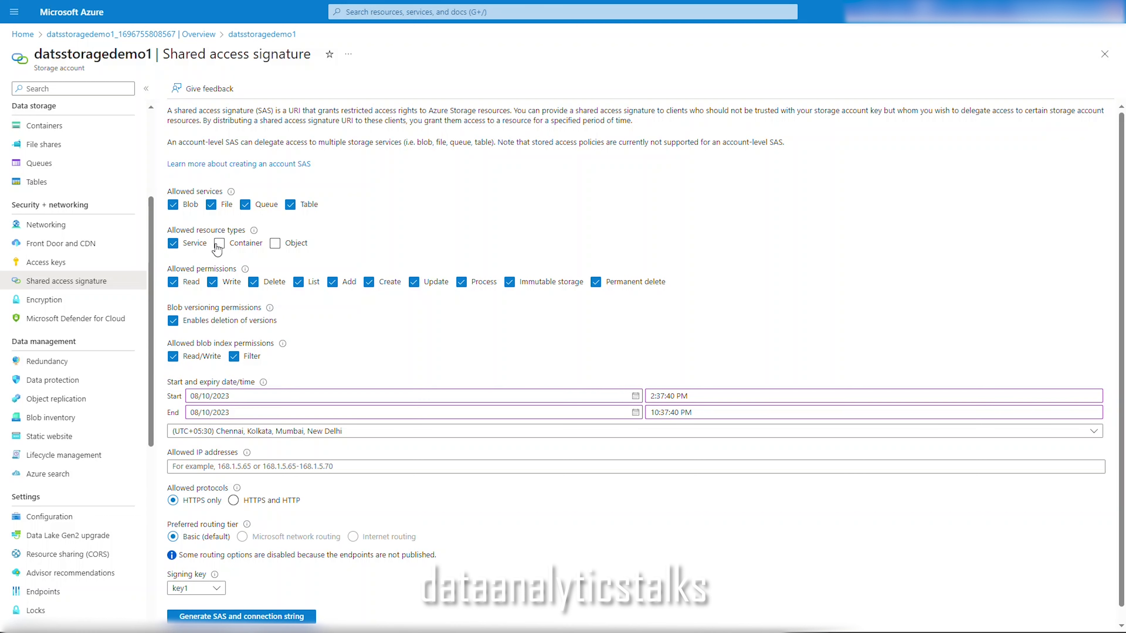
{"action": "left_click", "coordinate": [220, 245]}
{"action": "left_click", "coordinate": [276, 246]}
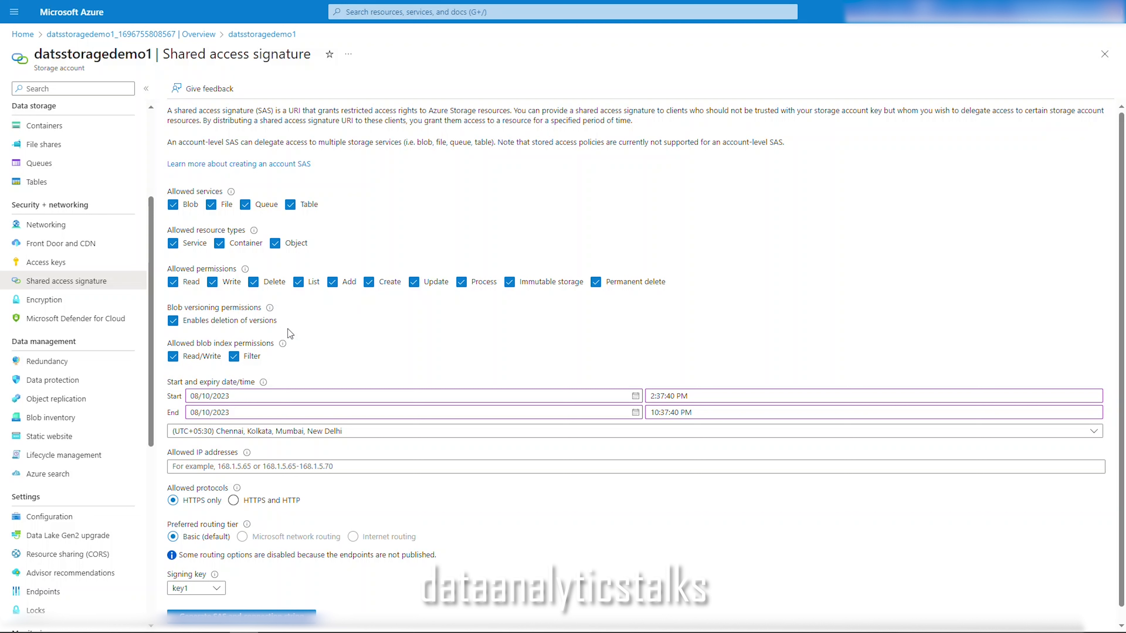
- Remove the Write and Delete permissions from the shared access signature and generate the SAS and connection string
{"action": "left_click", "coordinate": [214, 283]}
{"action": "left_click", "coordinate": [253, 282]}
{"action": "scroll", "coordinate": [254, 443], "scroll_direction": "down", "scroll_amount": 1}
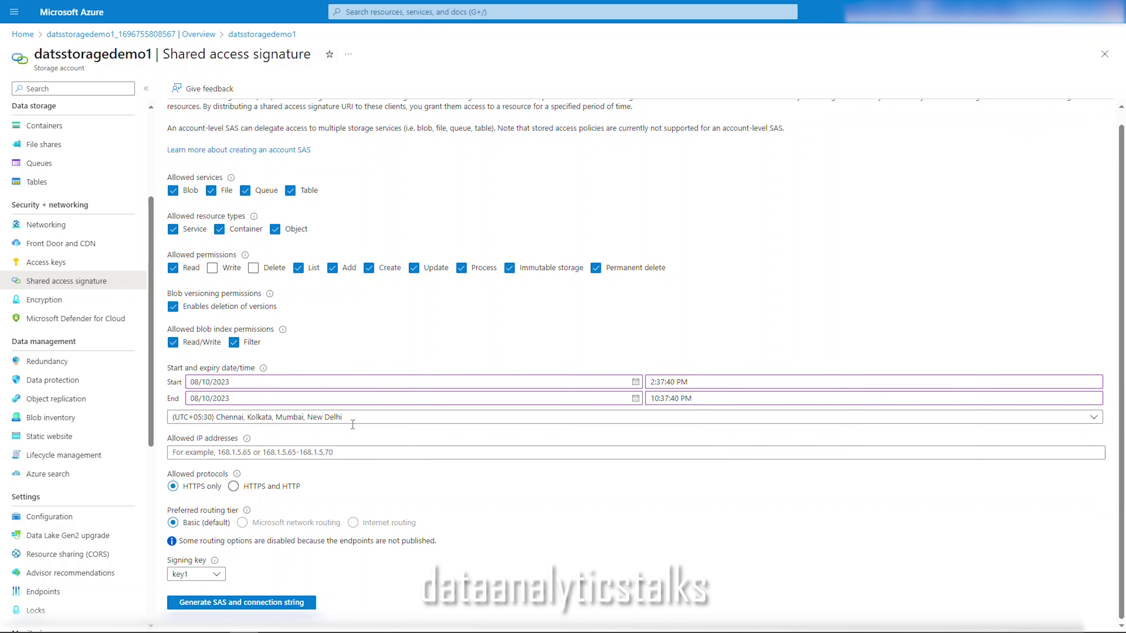
{"action": "left_click", "coordinate": [255, 603]}
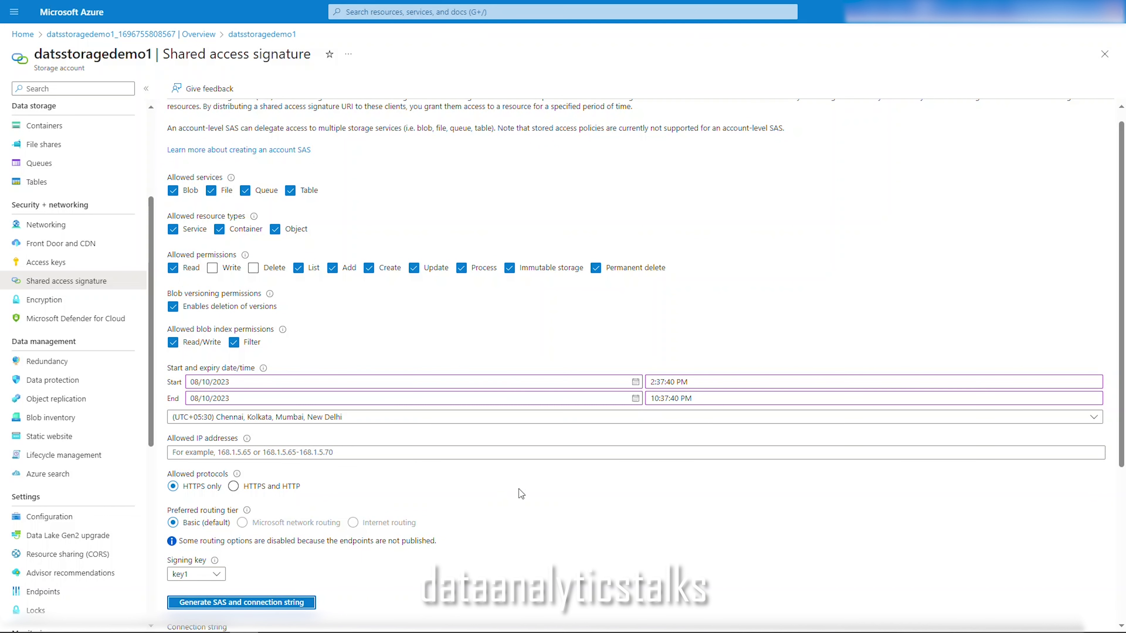
{"action": "scroll", "coordinate": [519, 489], "scroll_direction": "down", "scroll_amount": 5}
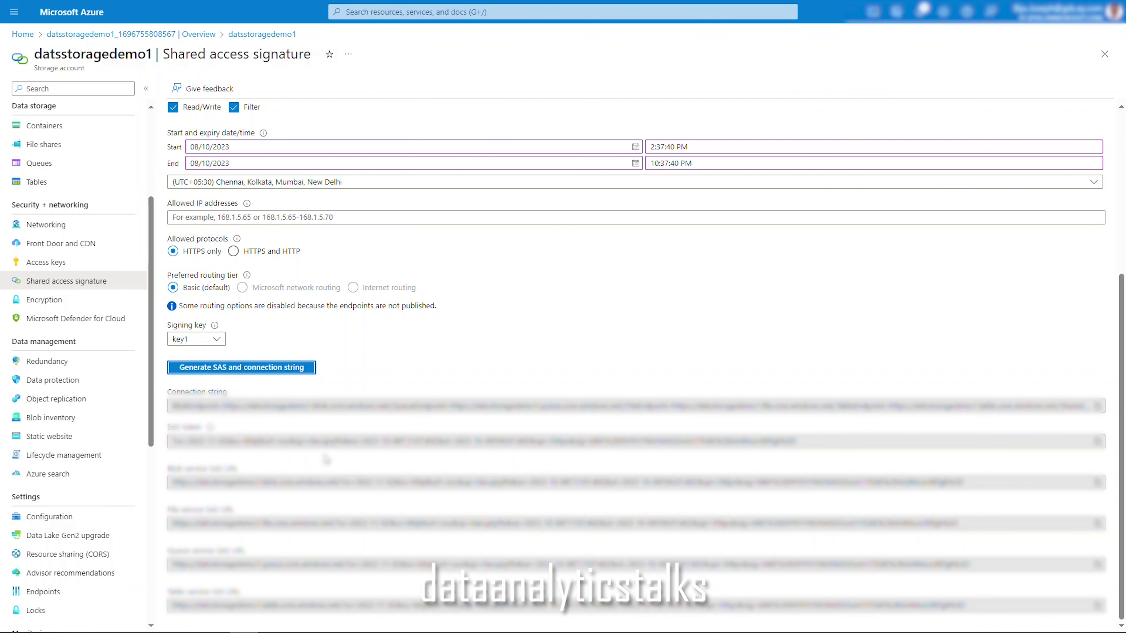
- Examine the encryption and Microsoft Defender for Cloud pages and the redundancy options available for the storage account
{"action": "left_click", "coordinate": [67, 306]}
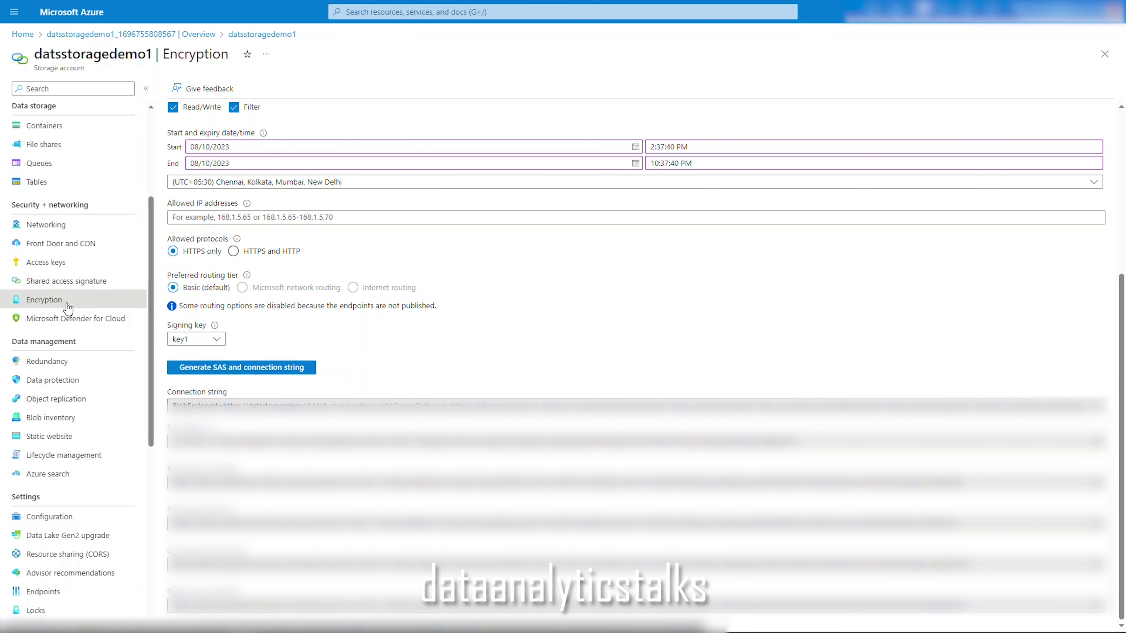
{"action": "left_click", "coordinate": [72, 322]}
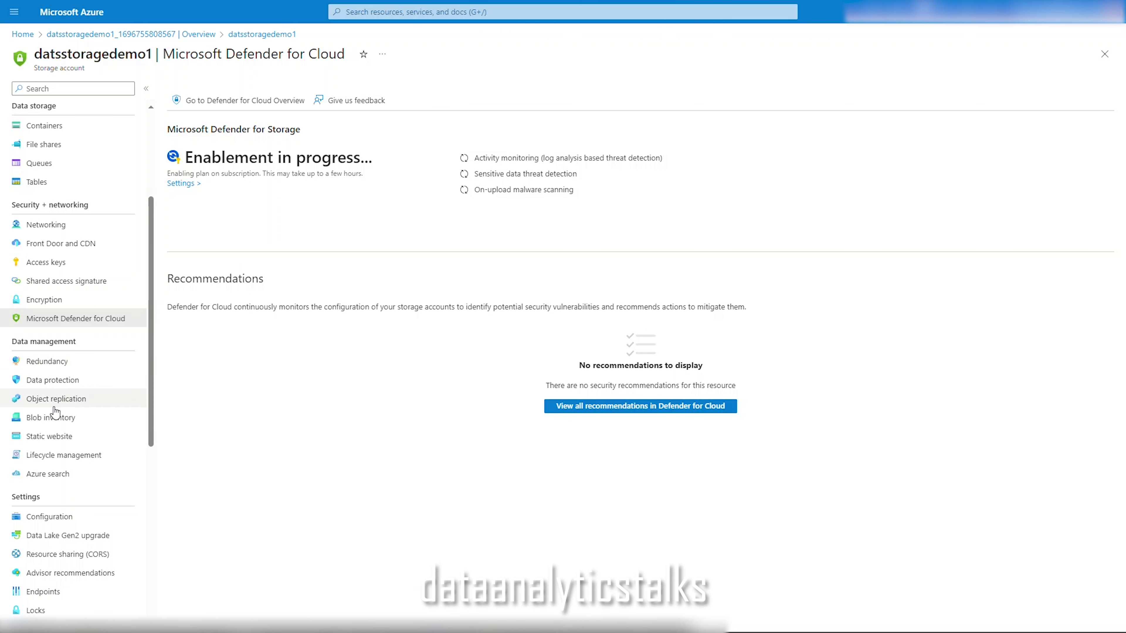
{"action": "left_click", "coordinate": [47, 361]}
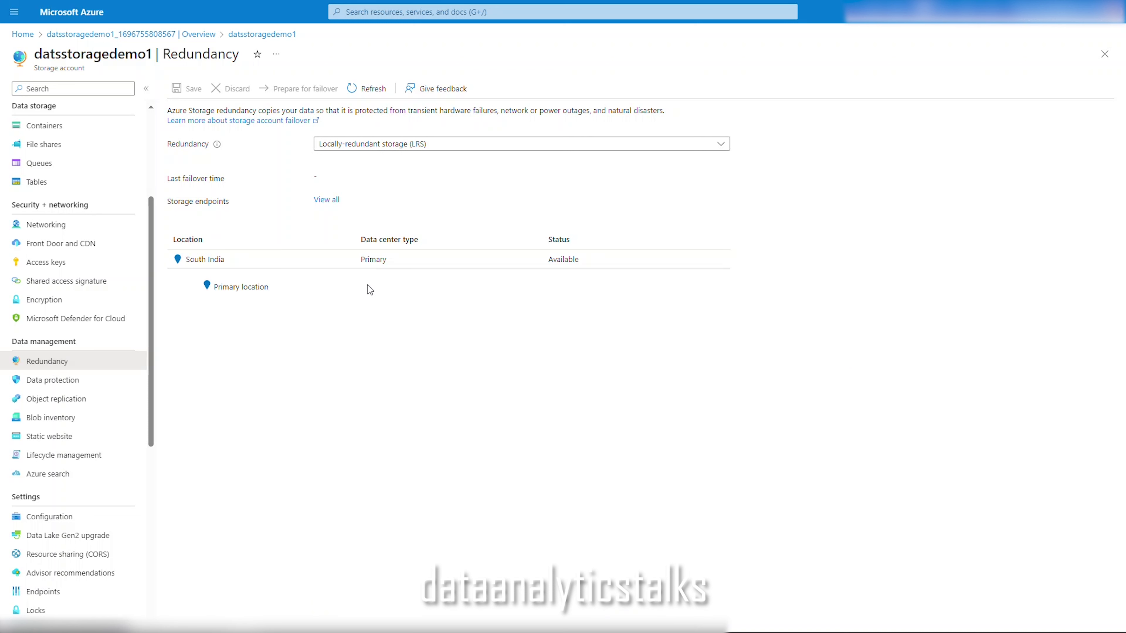
{"action": "left_click", "coordinate": [397, 146]}
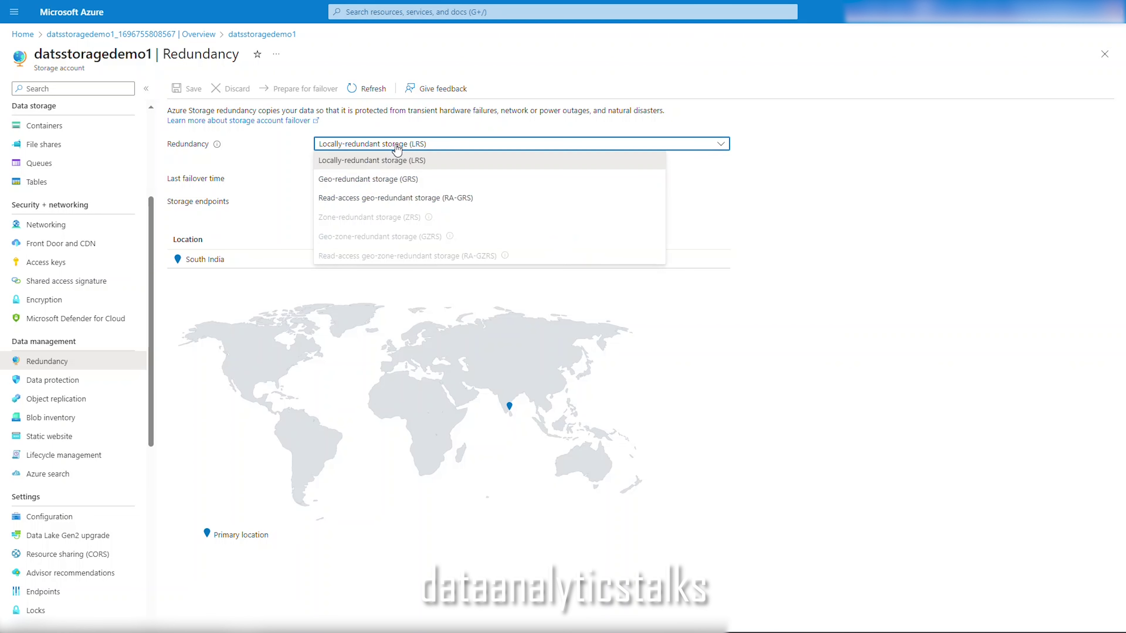
- Save the storage account's redundancy as Geo-redundant storage (GRS), and switch it back to Locally-redundant storage (LRS)
{"action": "left_click", "coordinate": [393, 180]}
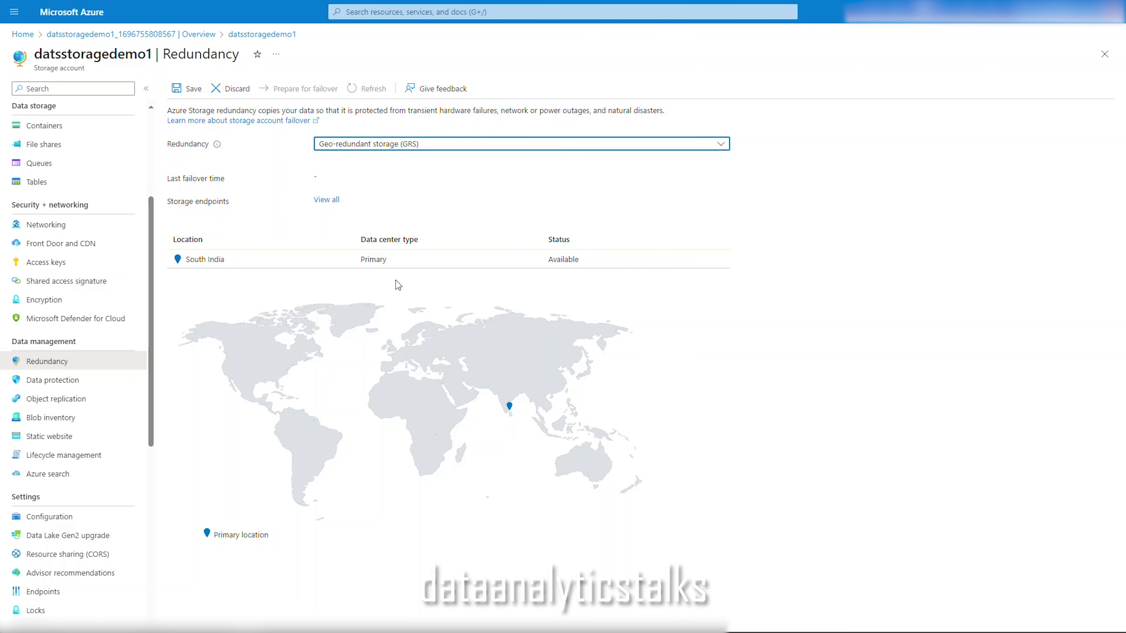
{"action": "left_click", "coordinate": [188, 90]}
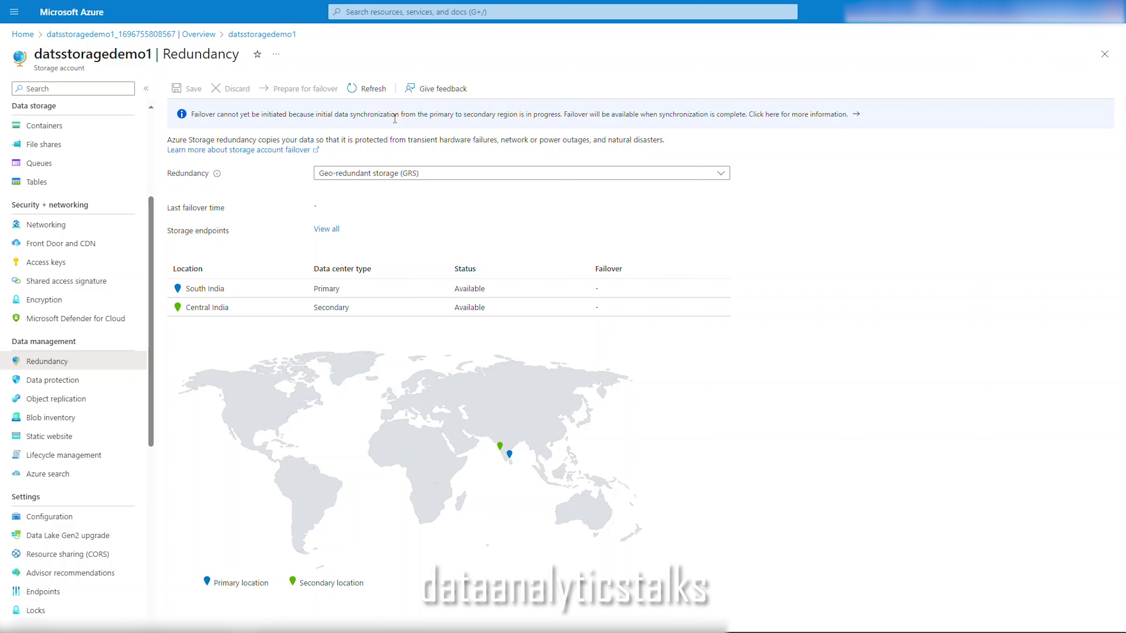
{"action": "left_click", "coordinate": [415, 177]}
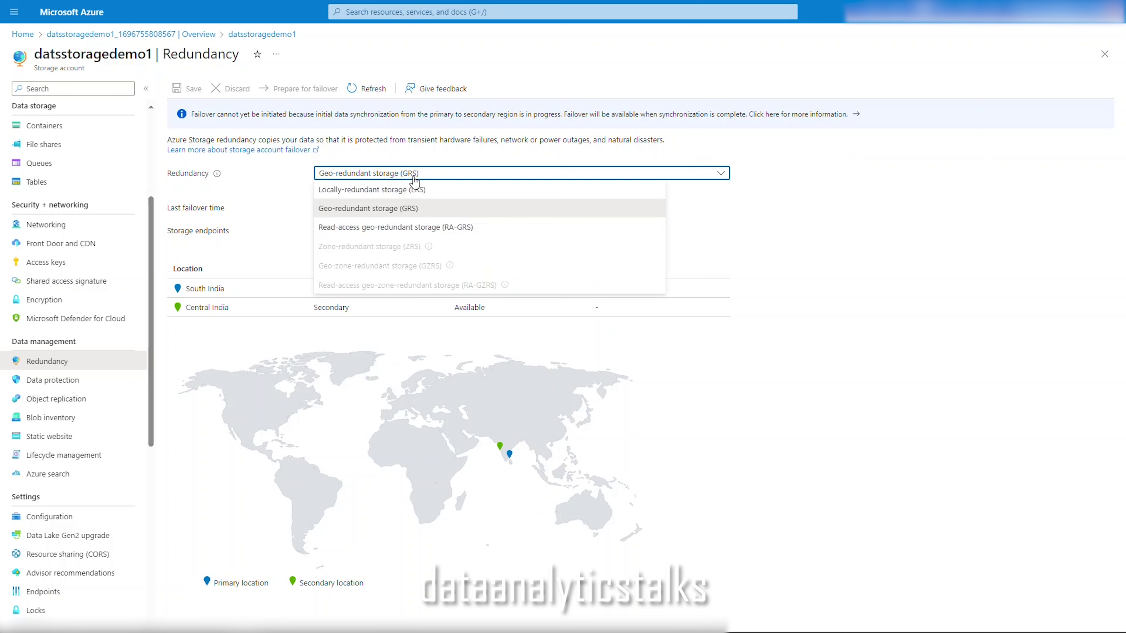
{"action": "left_click", "coordinate": [369, 193]}
{"action": "left_click", "coordinate": [189, 89]}
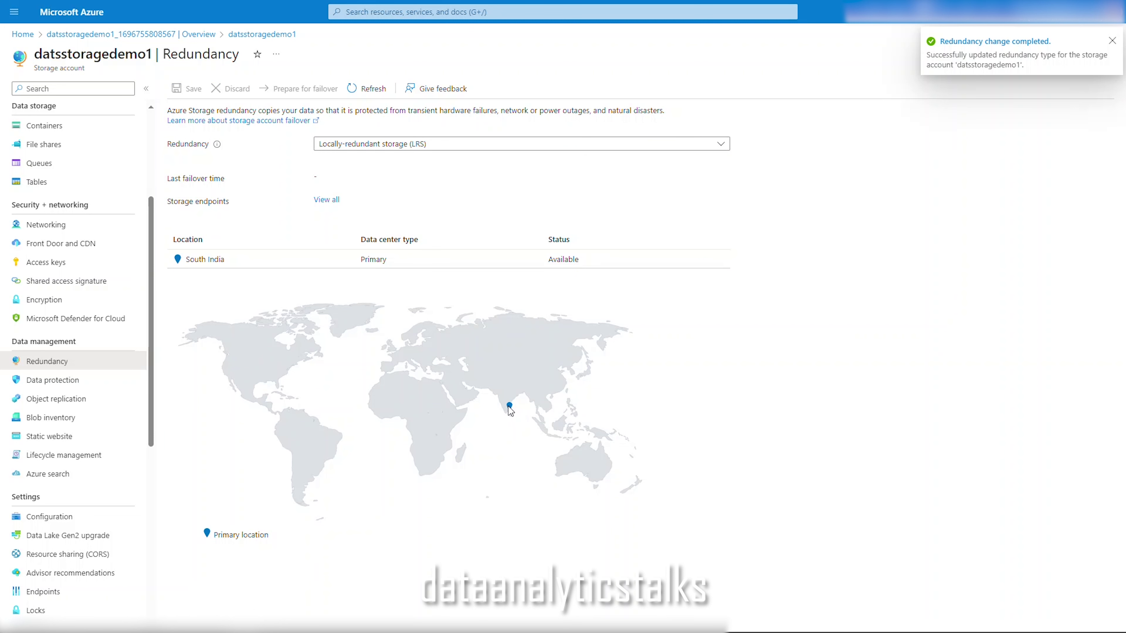
- Look through the storage account's data protection, object replication, blob inventory, configuration, Data Lake Gen2 upgrade and CORS pages
{"action": "left_click", "coordinate": [59, 382]}
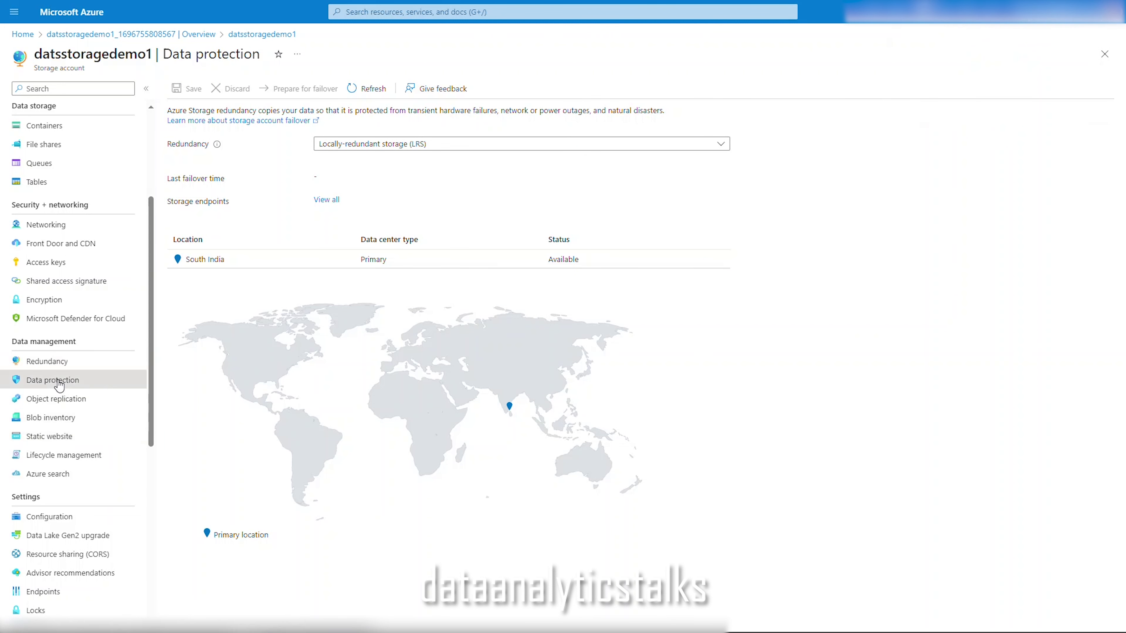
{"action": "left_click", "coordinate": [66, 398]}
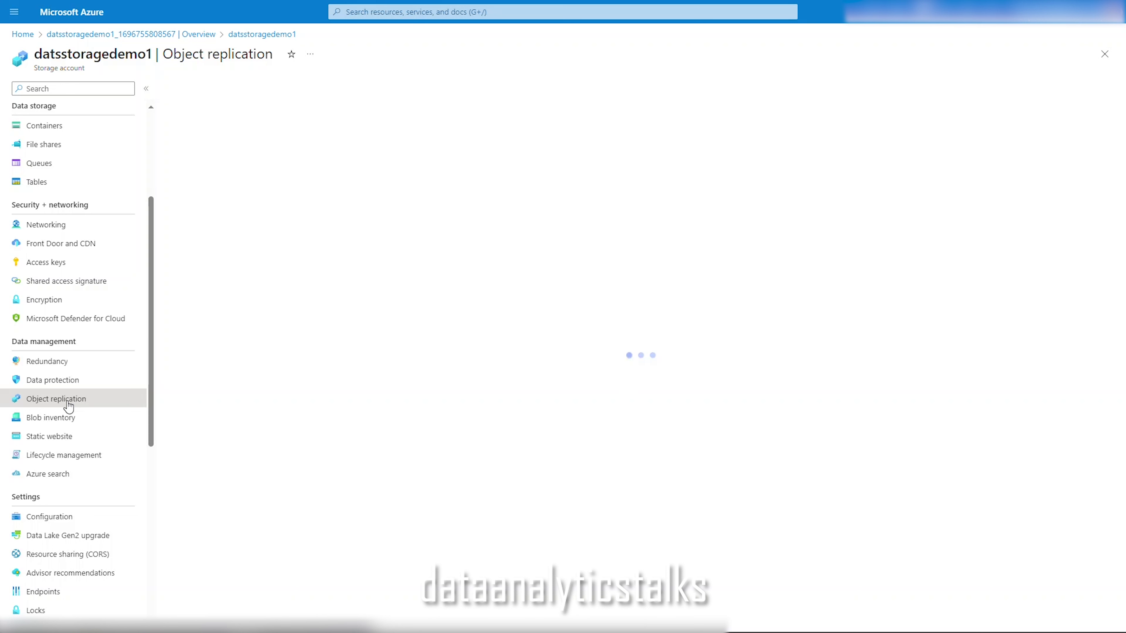
{"action": "left_click", "coordinate": [71, 417]}
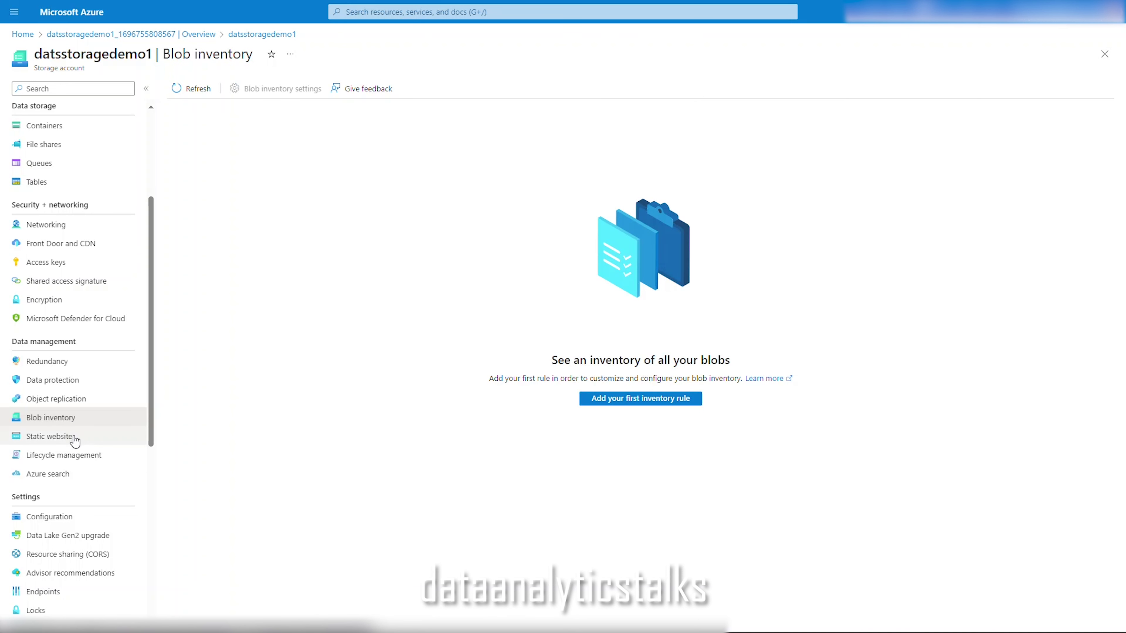
{"action": "scroll", "coordinate": [72, 469], "scroll_direction": "down", "scroll_amount": 4}
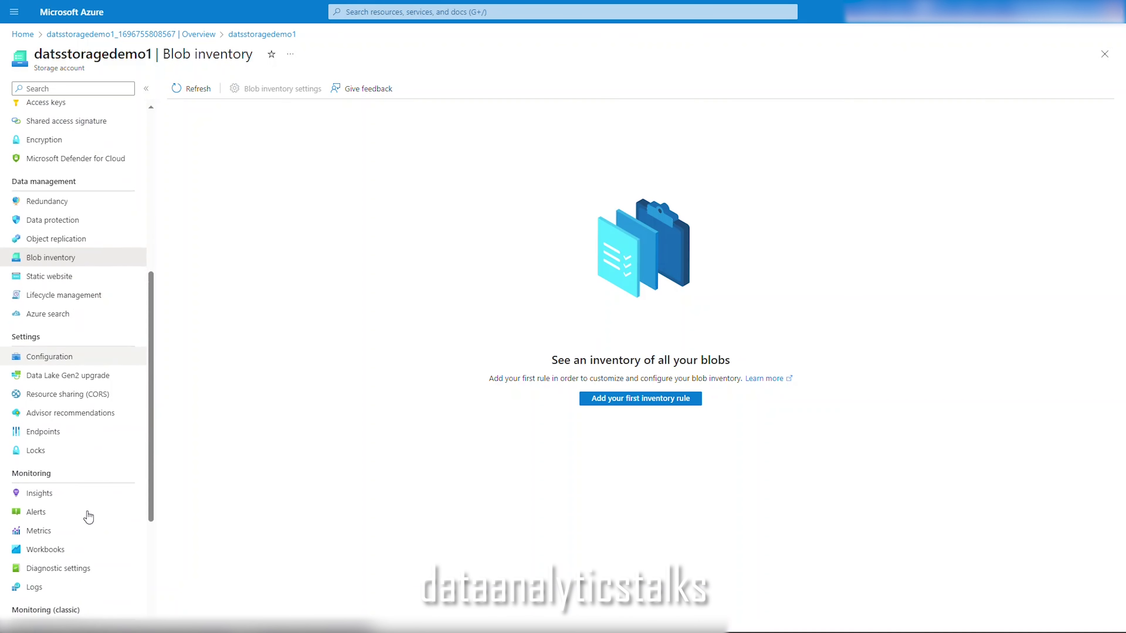
{"action": "left_click", "coordinate": [57, 360]}
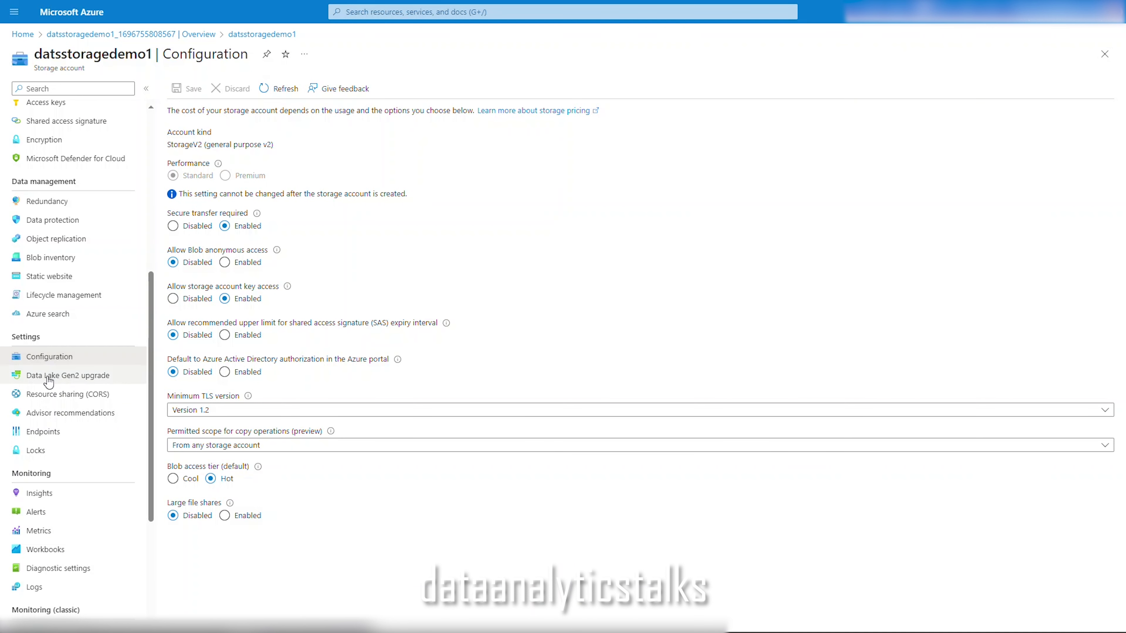
{"action": "left_click", "coordinate": [81, 381]}
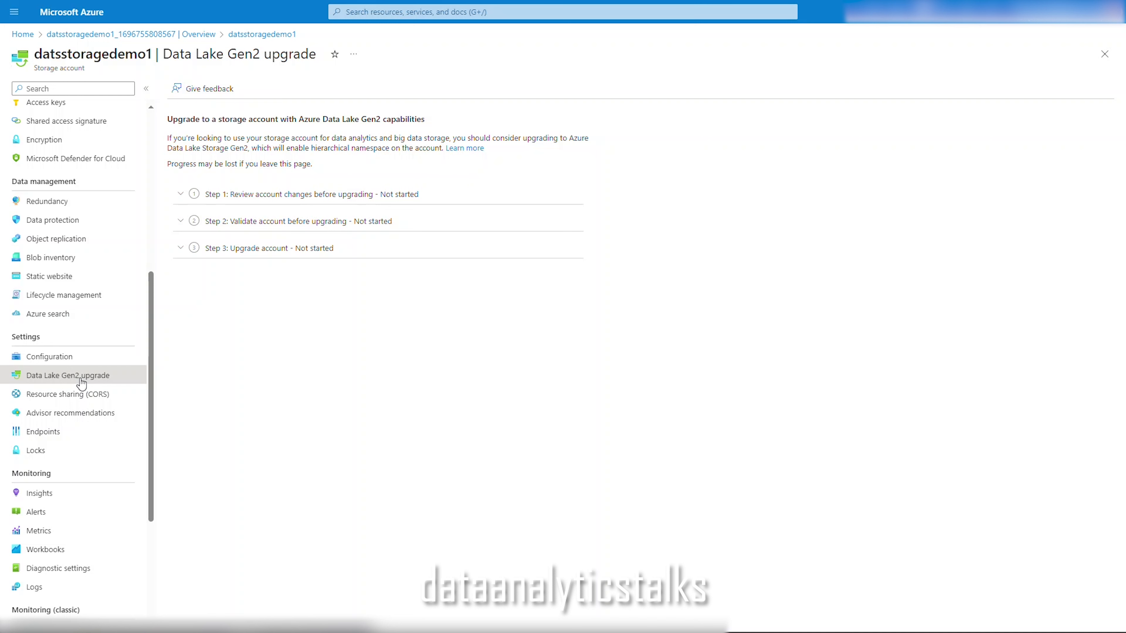
{"action": "left_click", "coordinate": [67, 395]}
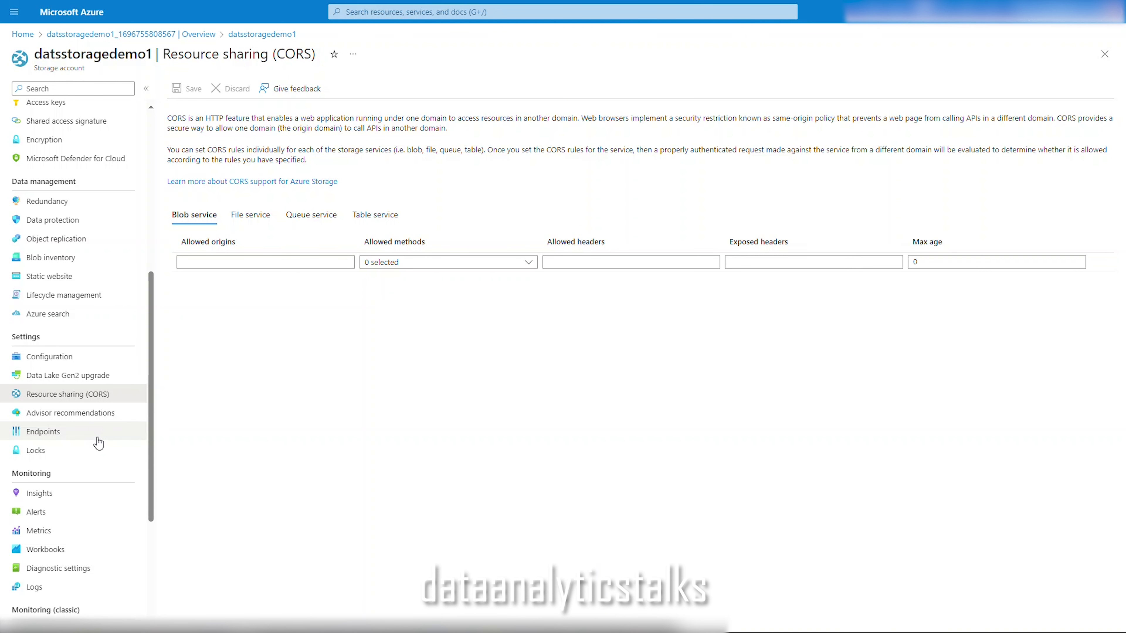
- Examine the storage account's endpoints, highlighting the Blob service and File service URLs
{"action": "scroll", "coordinate": [118, 468], "scroll_direction": "down", "scroll_amount": 4}
{"action": "left_click", "coordinate": [43, 275]}
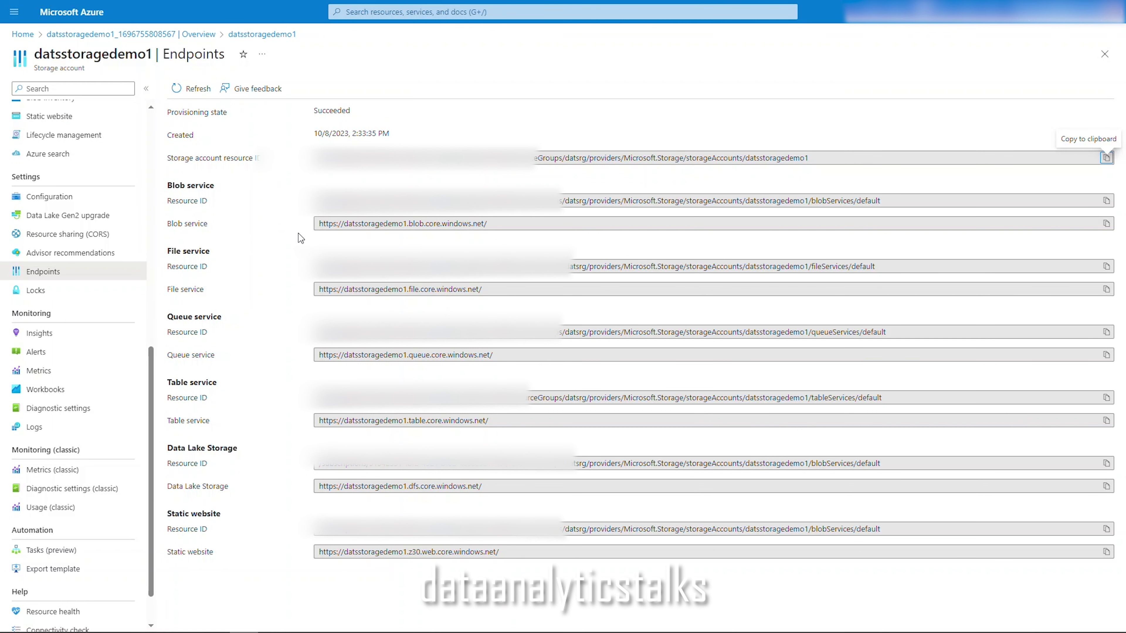
{"action": "left_click_drag", "start_coordinate": [499, 225], "coordinate": [314, 232]}
{"action": "left_click", "coordinate": [383, 240]}
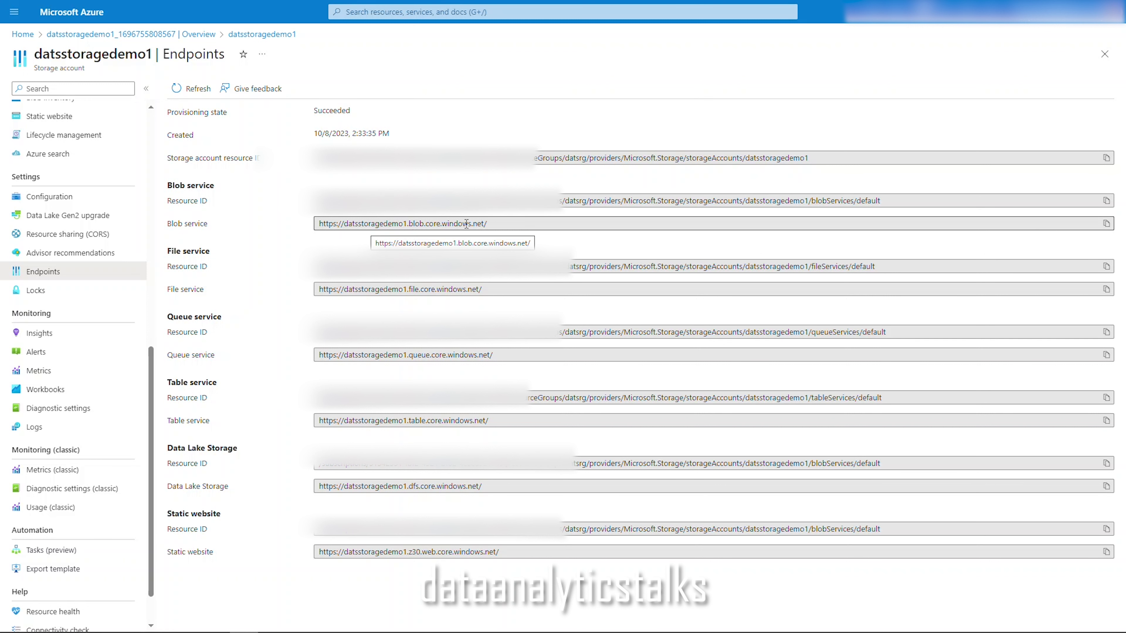
{"action": "left_click_drag", "start_coordinate": [494, 222], "coordinate": [324, 220]}
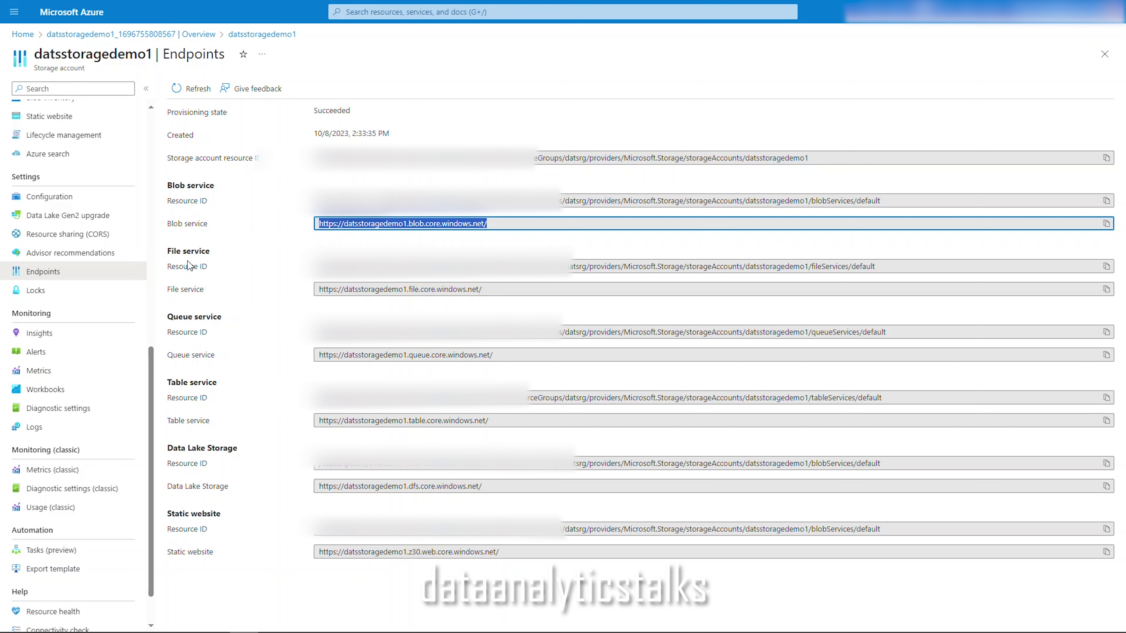
{"action": "left_click", "coordinate": [336, 307]}
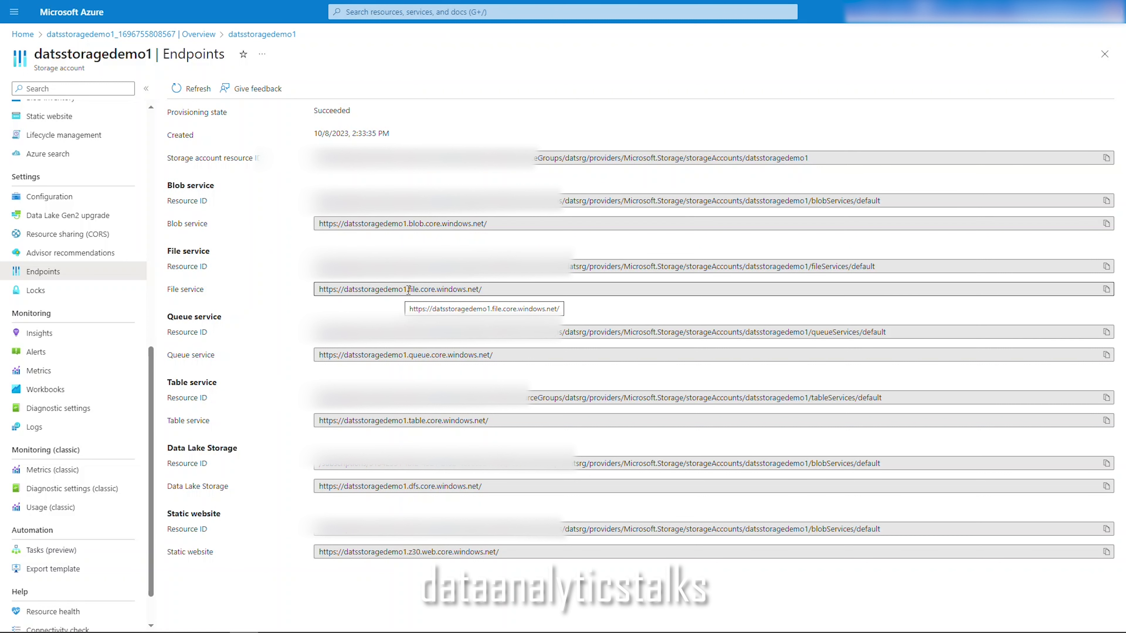
{"action": "left_click_drag", "start_coordinate": [503, 289], "coordinate": [307, 288]}
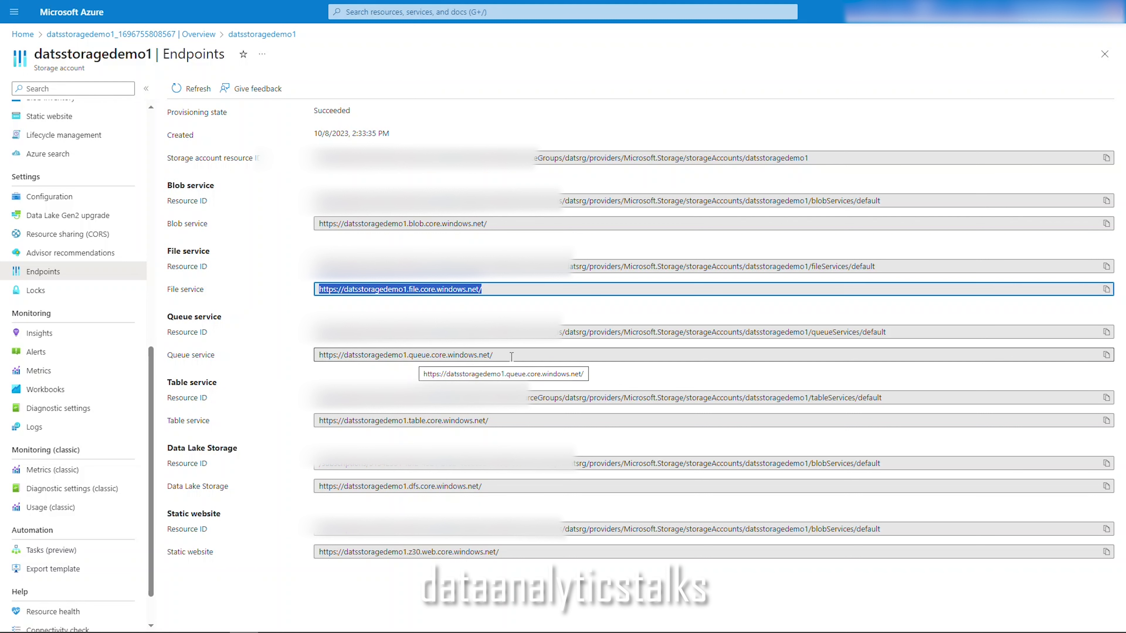
- Highlight the Queue, Table, Data Lake Storage and Static website endpoint URLs, and revisit the Blob service URL
{"action": "left_click_drag", "start_coordinate": [512, 357], "coordinate": [300, 354]}
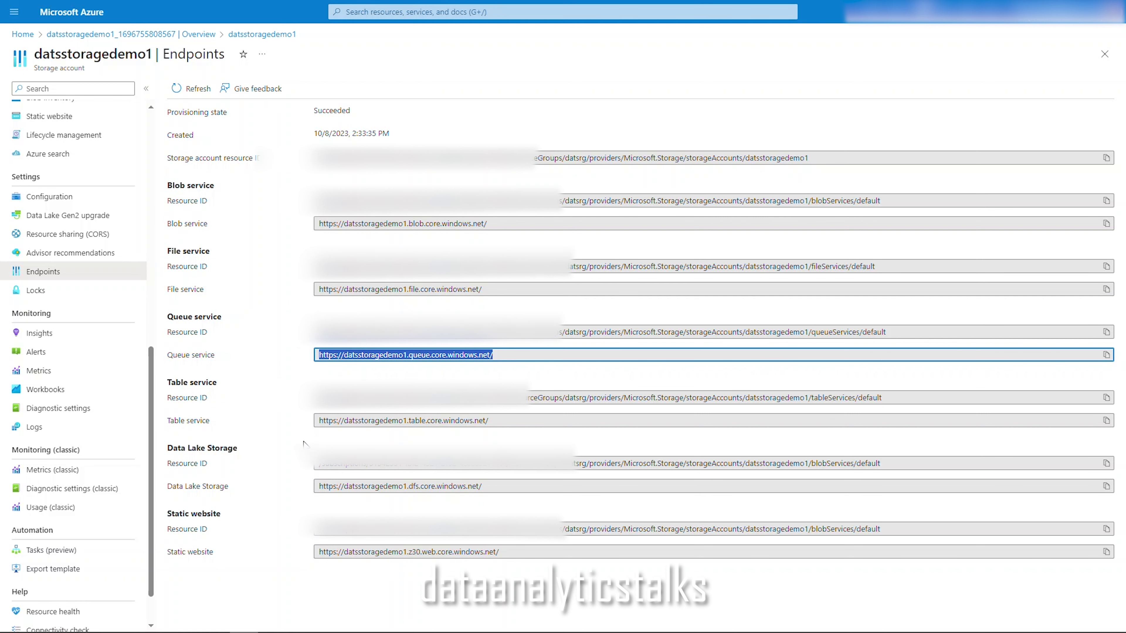
{"action": "left_click", "coordinate": [439, 420]}
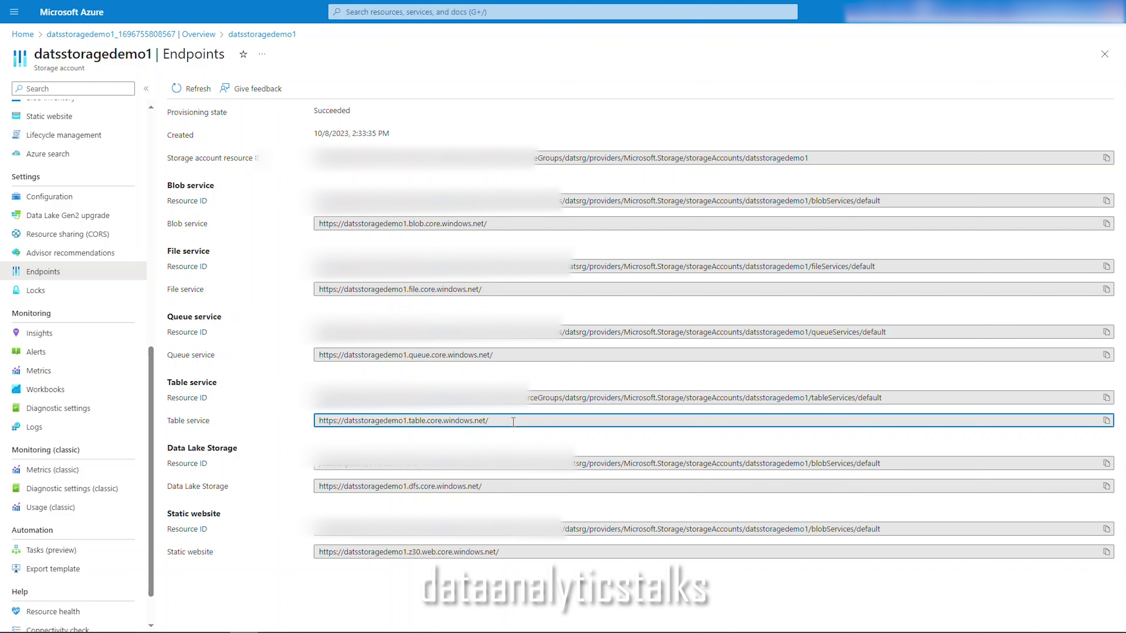
{"action": "left_click_drag", "start_coordinate": [513, 422], "coordinate": [286, 422]}
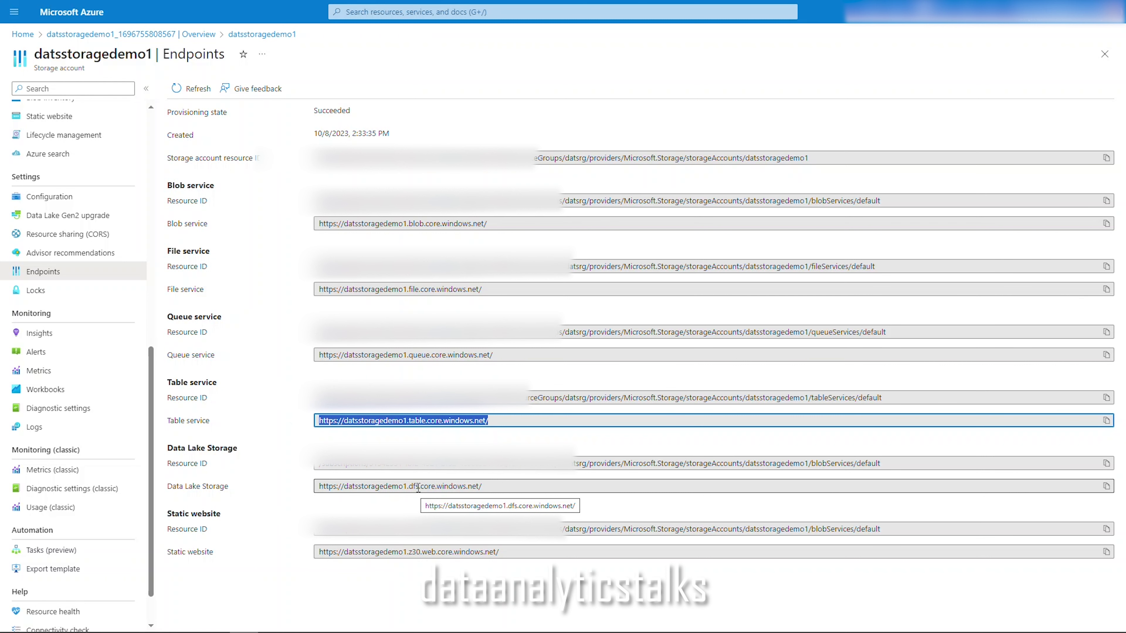
{"action": "left_click_drag", "start_coordinate": [491, 487], "coordinate": [310, 485]}
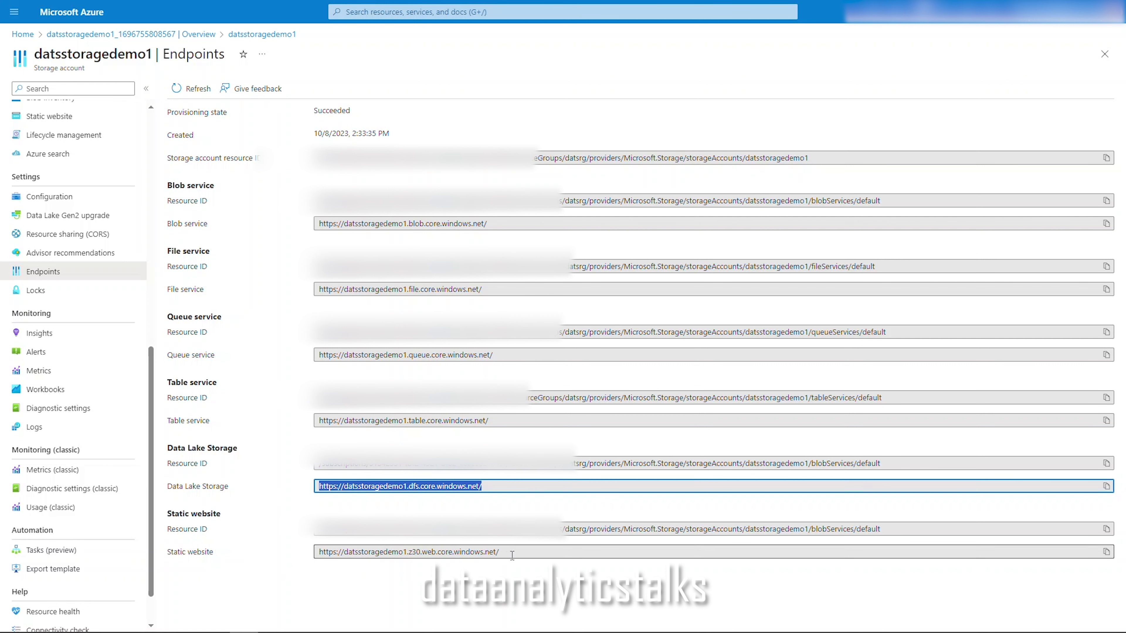
{"action": "left_click_drag", "start_coordinate": [500, 552], "coordinate": [272, 547]}
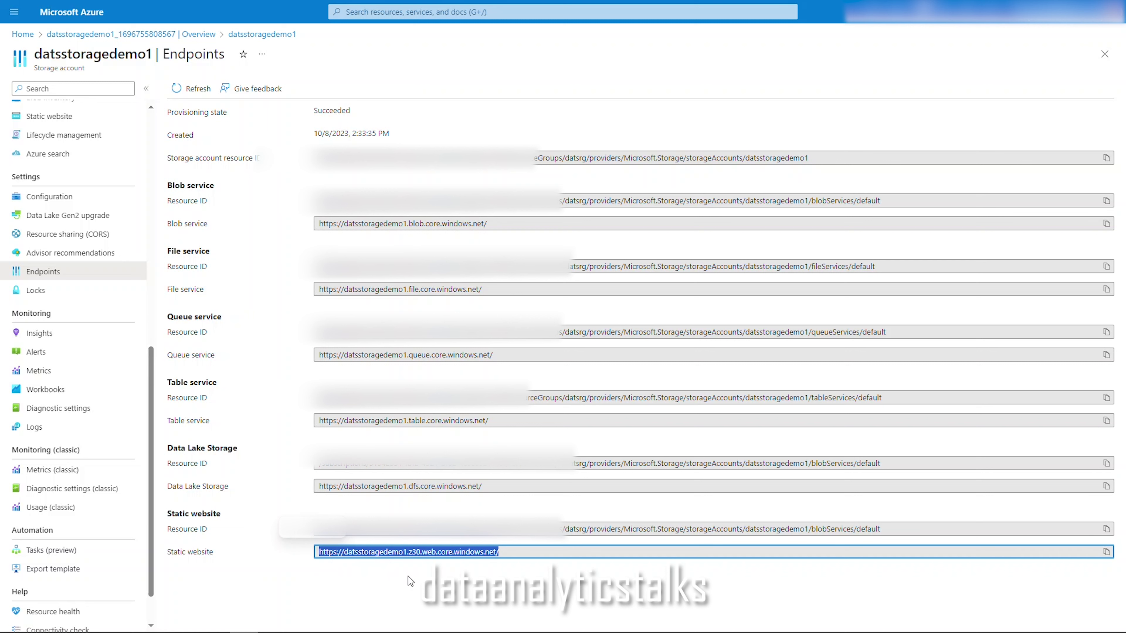
{"action": "left_click_drag", "start_coordinate": [488, 224], "coordinate": [314, 223]}
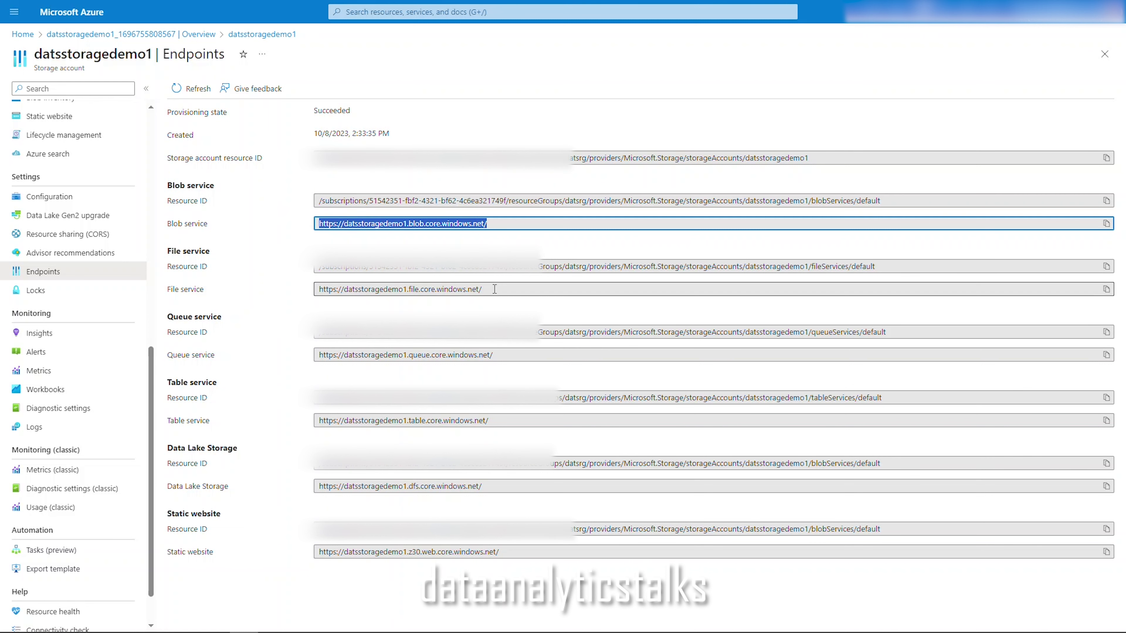
- Look through the classic monitoring pages, Tasks (preview), Export template and Resource health of the storage account
{"action": "left_click", "coordinate": [53, 470]}
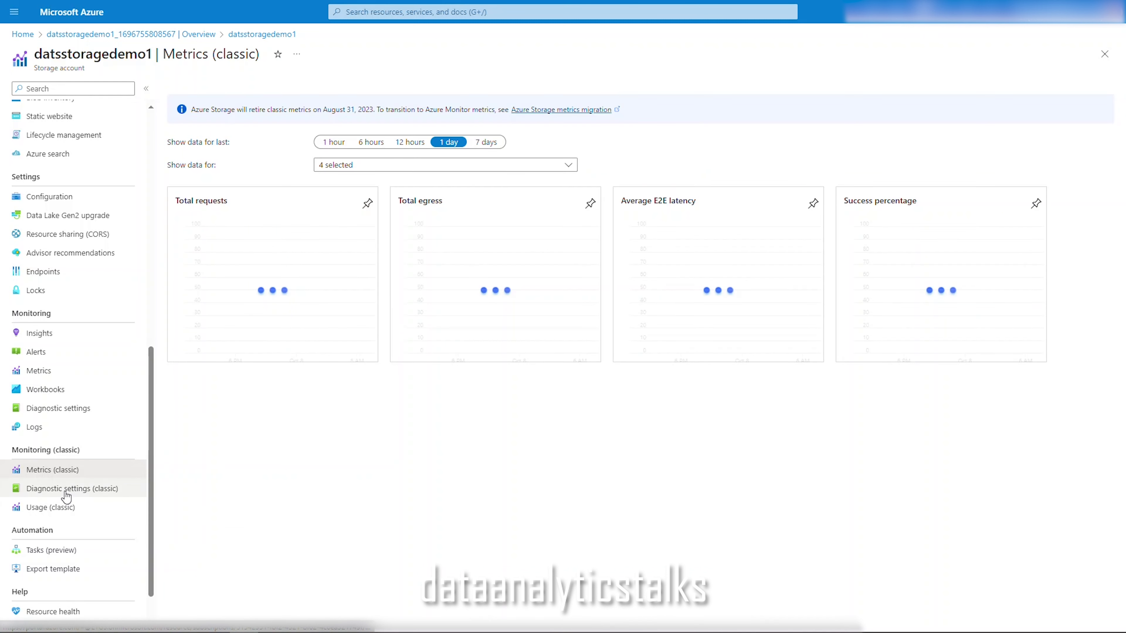
{"action": "left_click", "coordinate": [66, 488]}
{"action": "left_click", "coordinate": [51, 509]}
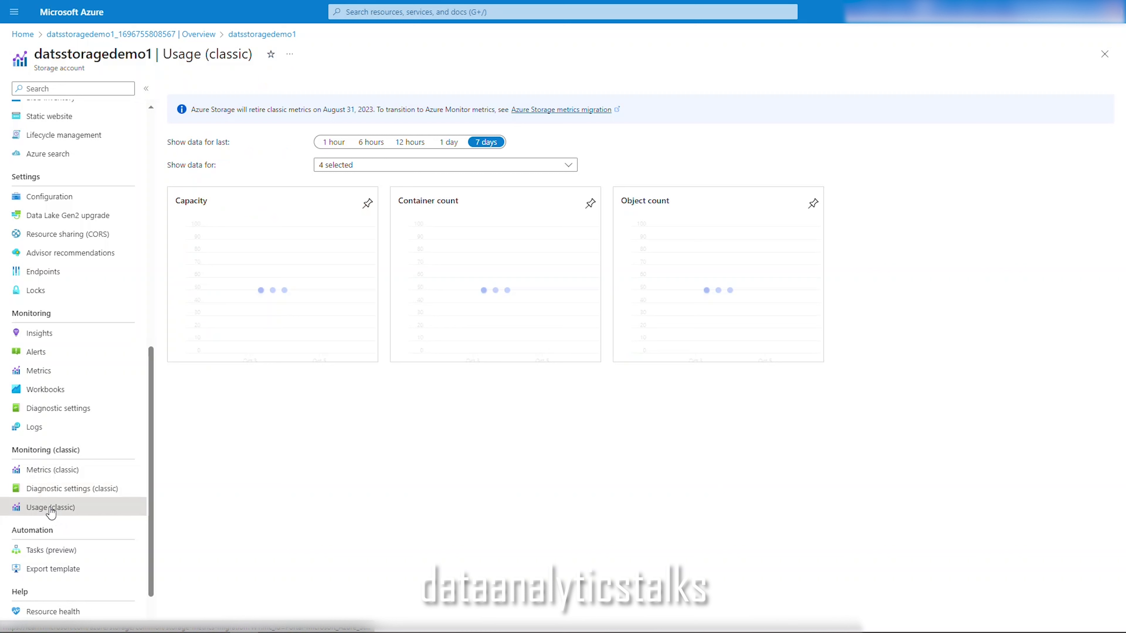
{"action": "scroll", "coordinate": [94, 535], "scroll_direction": "down", "scroll_amount": 1}
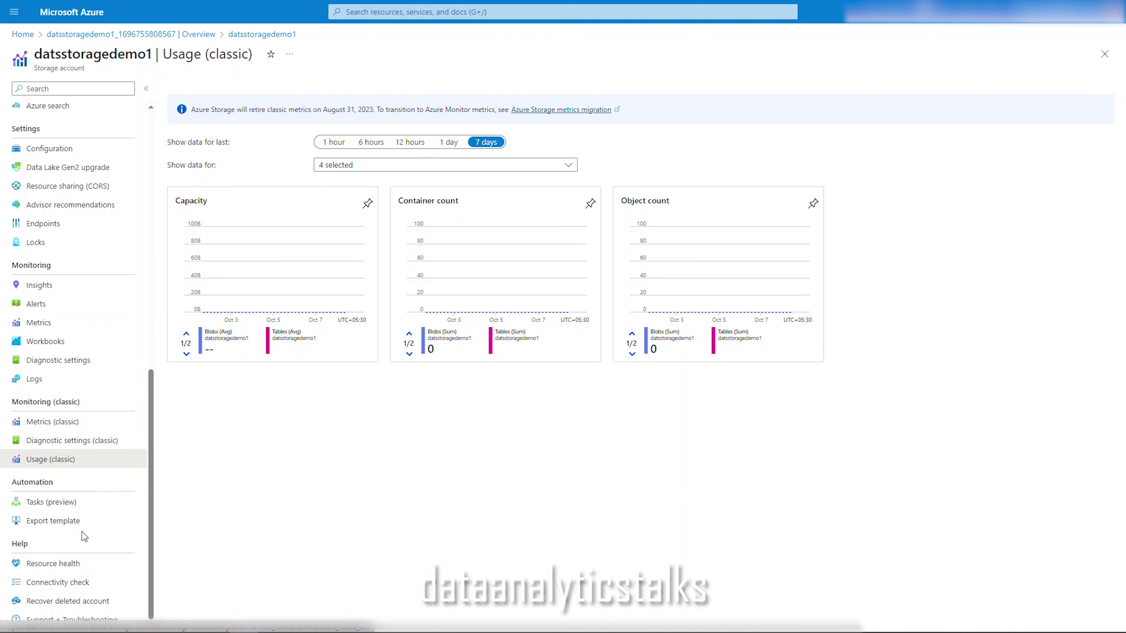
{"action": "left_click", "coordinate": [60, 510]}
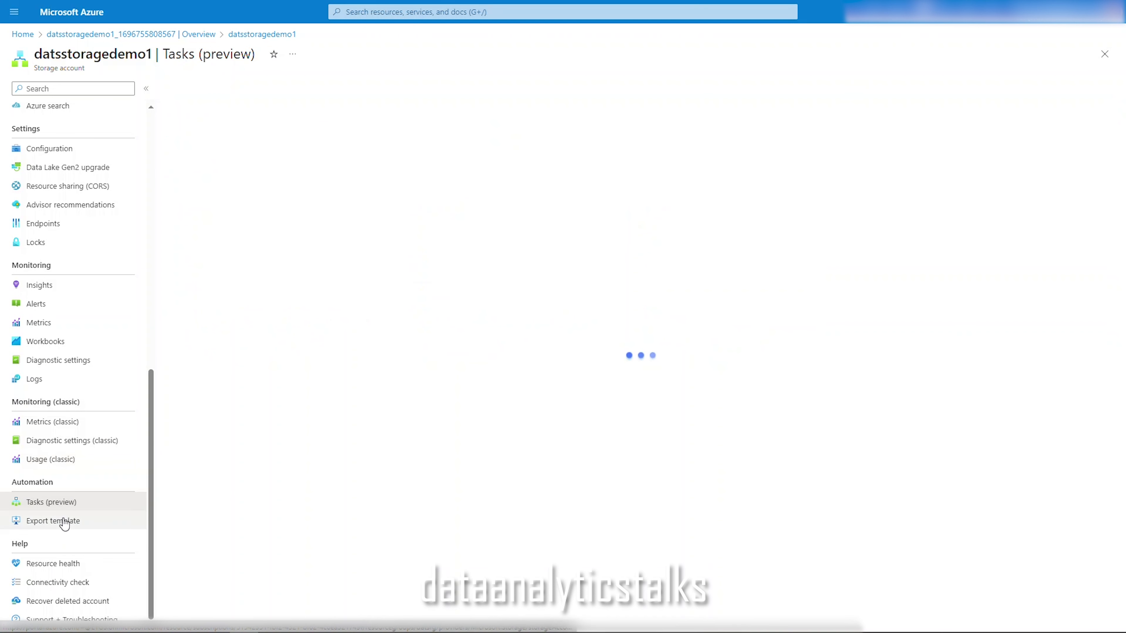
{"action": "left_click", "coordinate": [63, 523]}
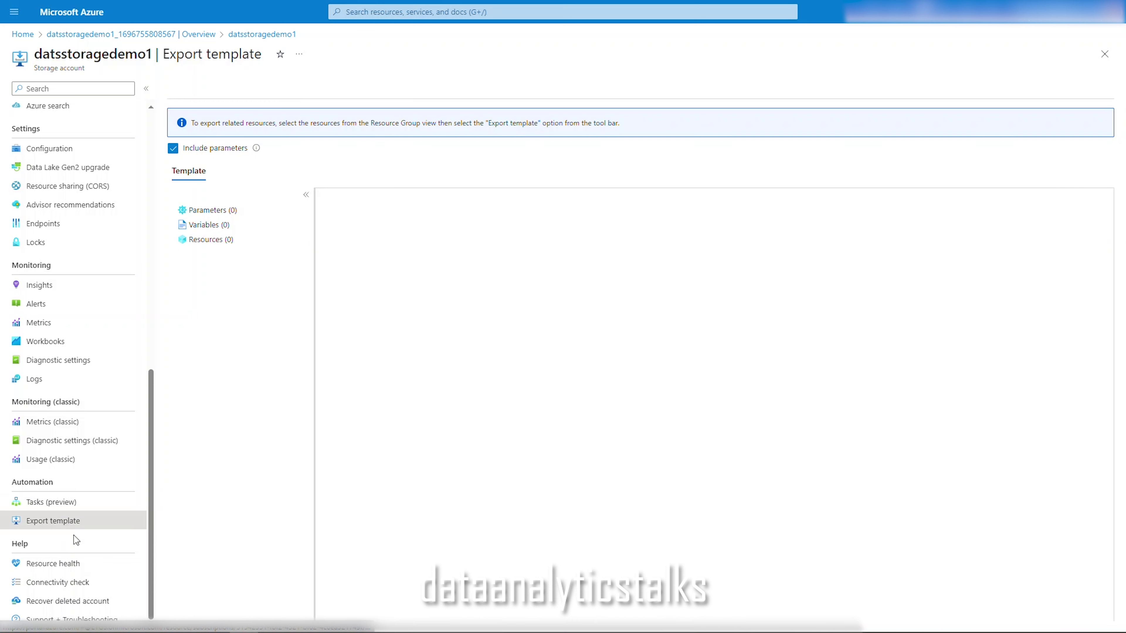
{"action": "left_click", "coordinate": [57, 570]}
- View the container list of datsstoragedemo1 and return to the portal's home page
{"action": "left_click_drag", "start_coordinate": [151, 385], "coordinate": [152, 113]}
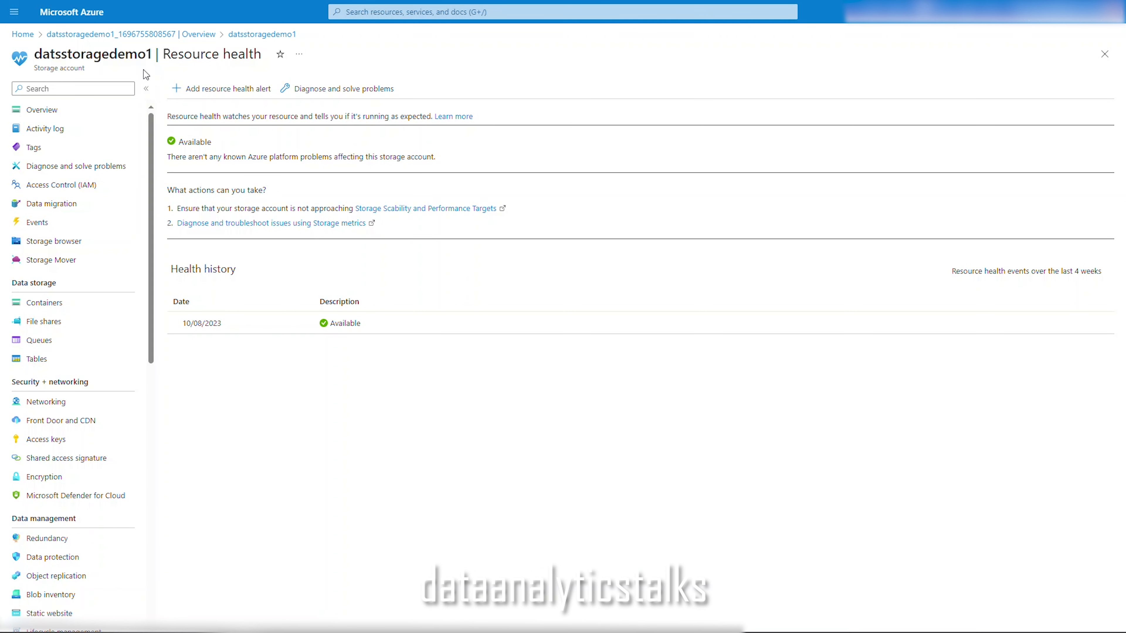
{"action": "left_click", "coordinate": [62, 312]}
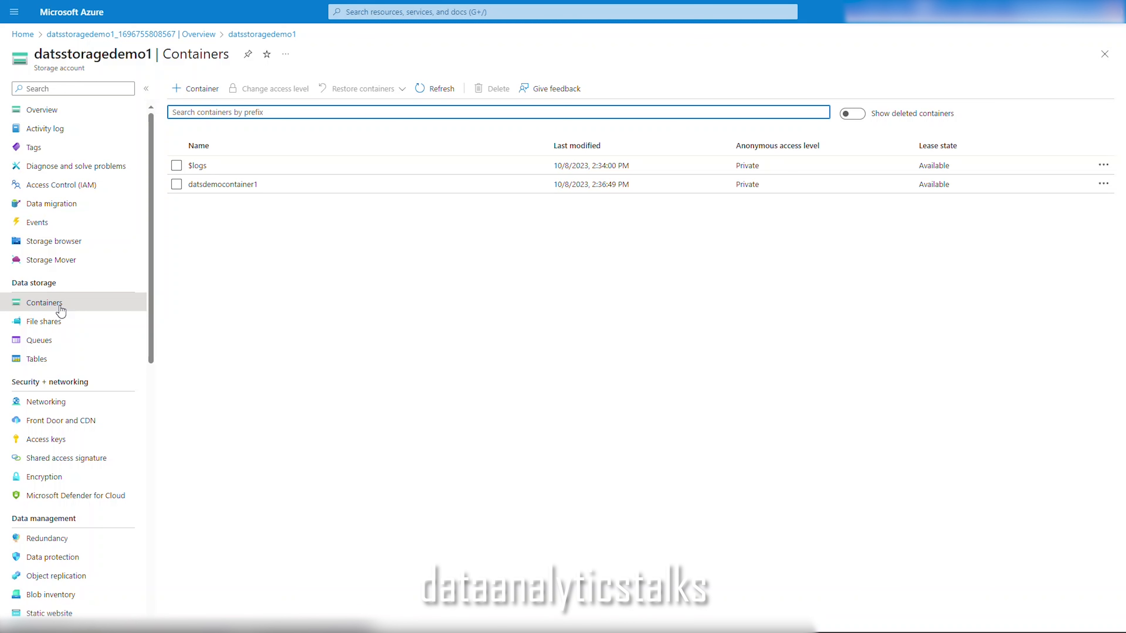
{"action": "left_click_drag", "start_coordinate": [152, 284], "coordinate": [33, 40]}
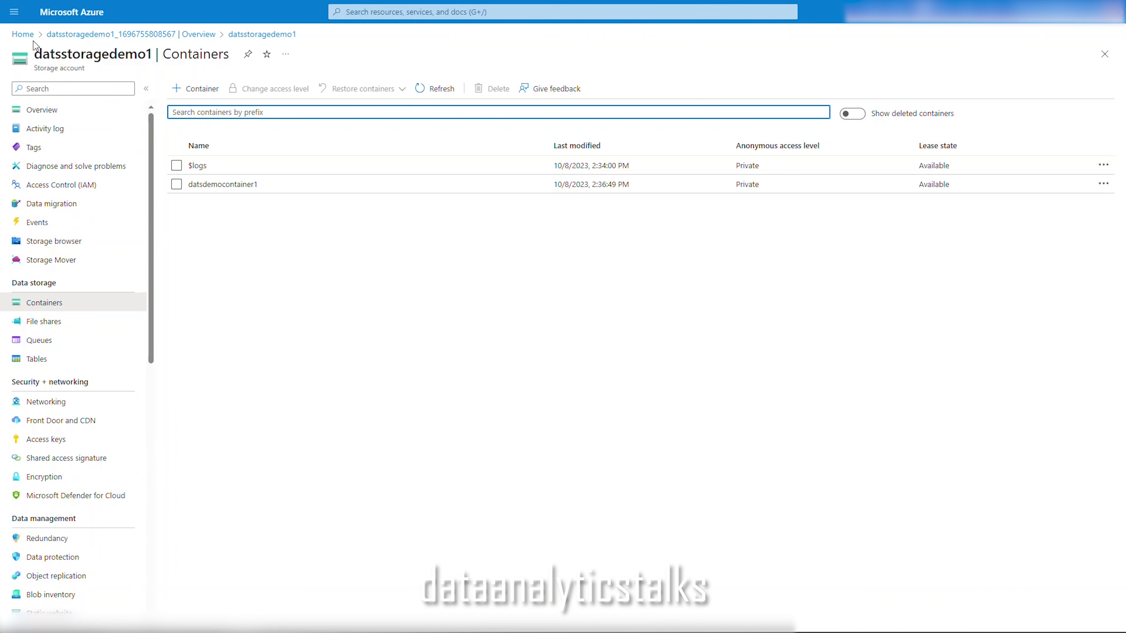
{"action": "left_click", "coordinate": [31, 36]}
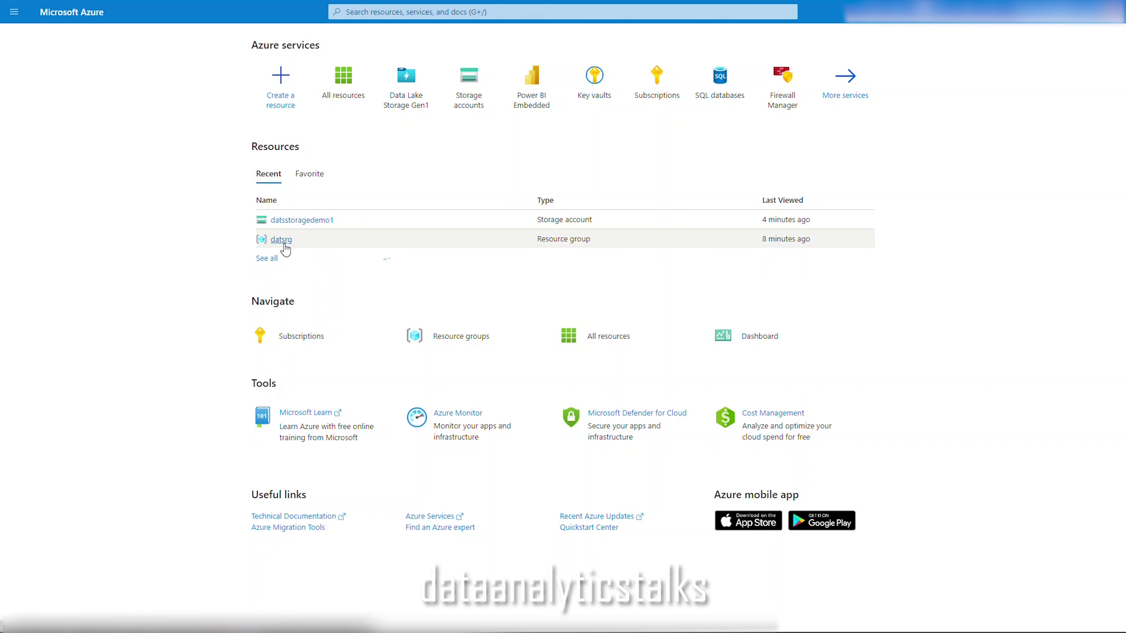
{"action": "mouse_move", "coordinate": [285, 250]}
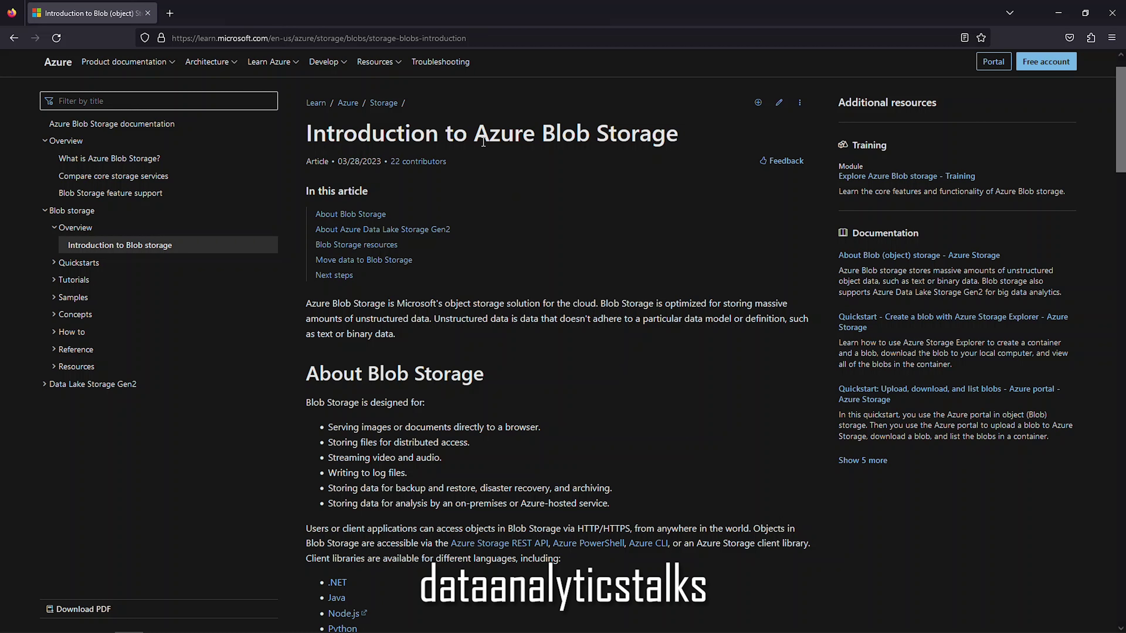
- Highlight "Azure Blob Storage" in the article title and read the introduction article through to its Next steps and Feedback sections
{"action": "left_click_drag", "start_coordinate": [474, 131], "coordinate": [679, 128]}
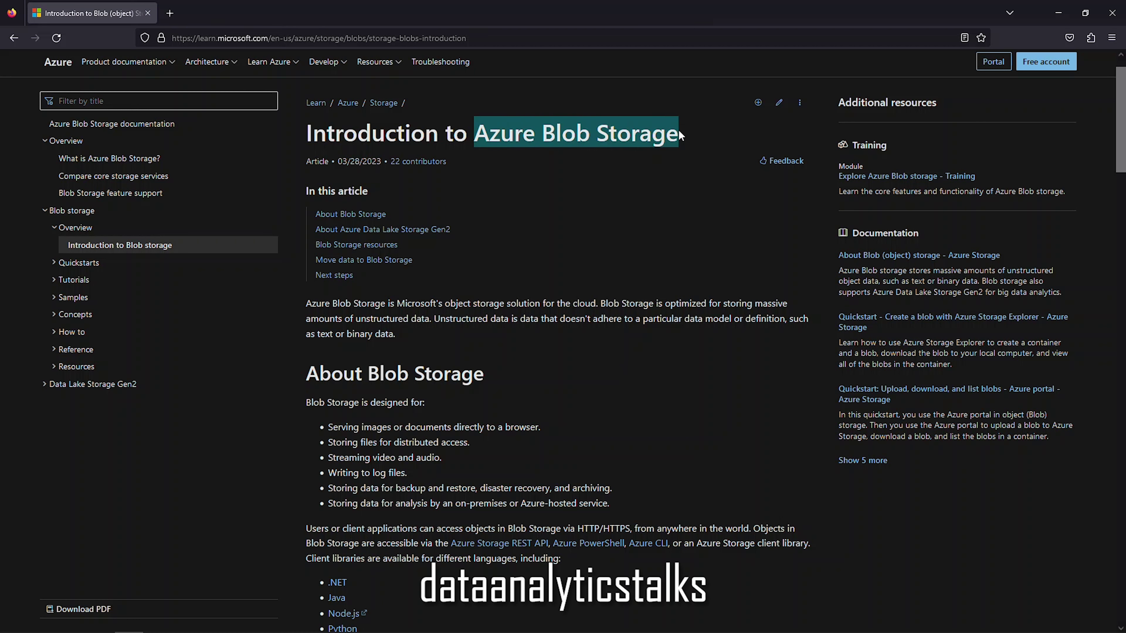
{"action": "scroll", "coordinate": [632, 355], "scroll_direction": "down", "scroll_amount": 4}
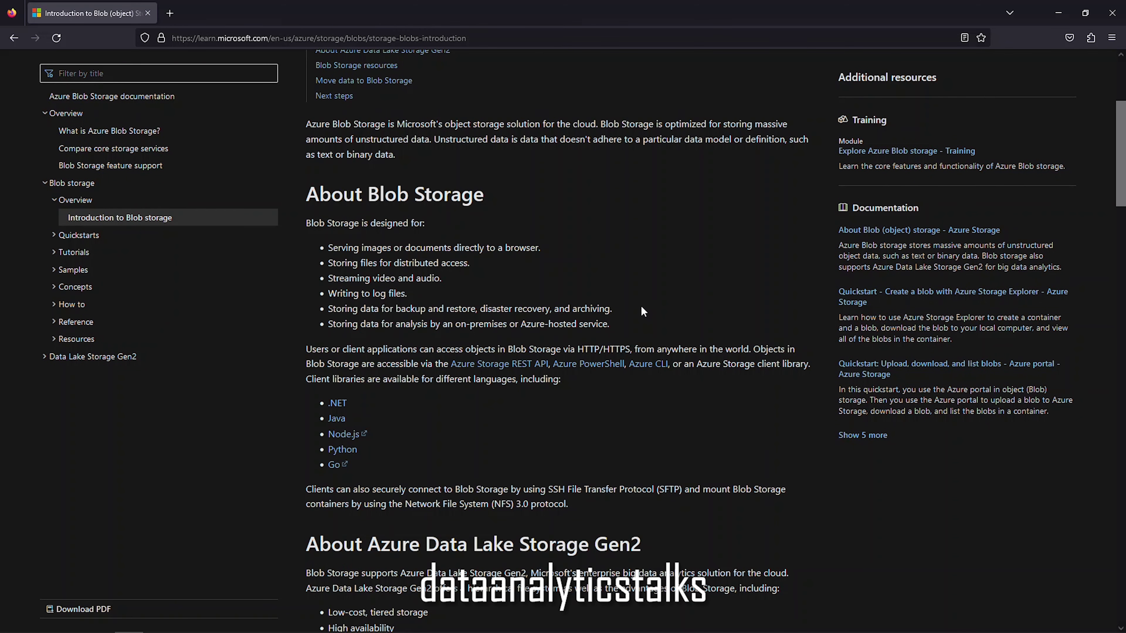
{"action": "scroll", "coordinate": [643, 310], "scroll_direction": "down", "scroll_amount": 10}
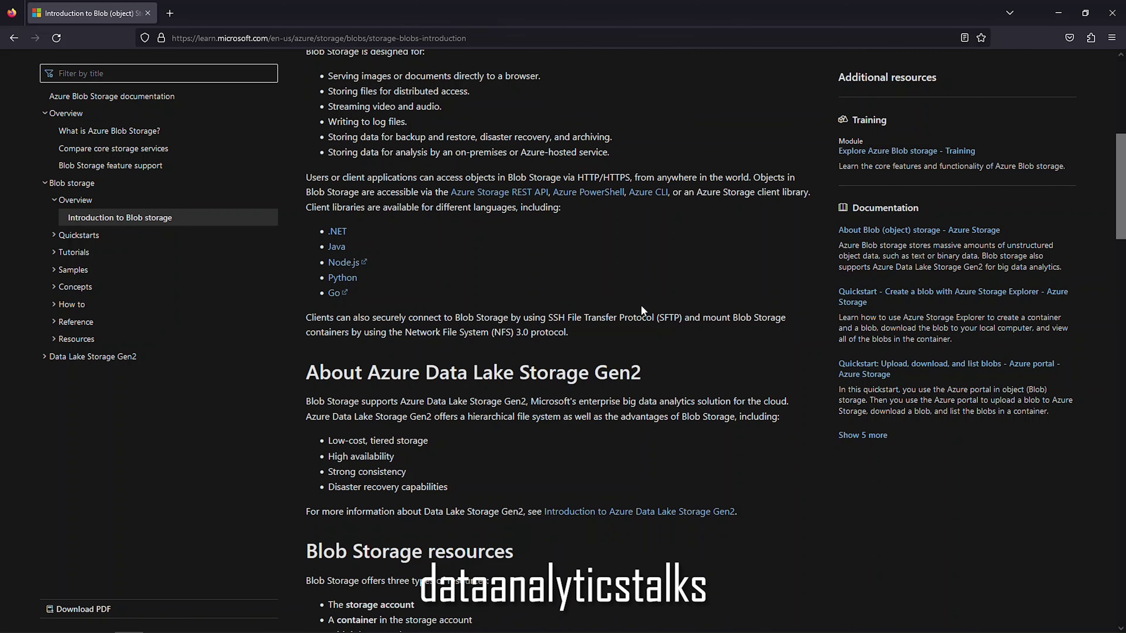
{"action": "scroll", "coordinate": [648, 335], "scroll_direction": "down", "scroll_amount": 6}
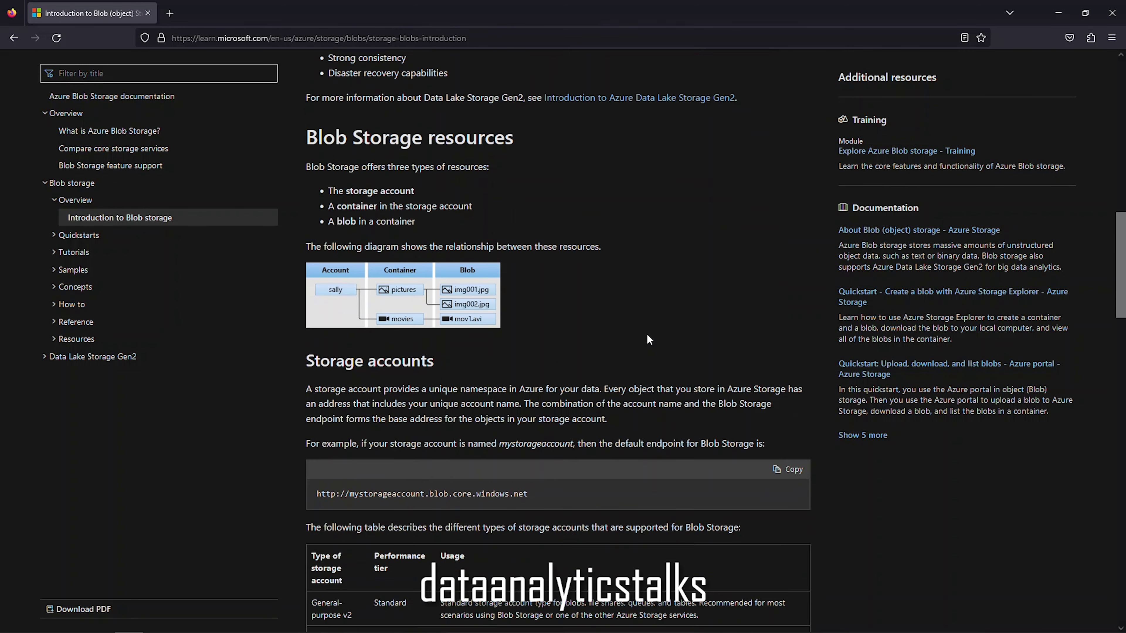
{"action": "scroll", "coordinate": [648, 334], "scroll_direction": "down", "scroll_amount": 3}
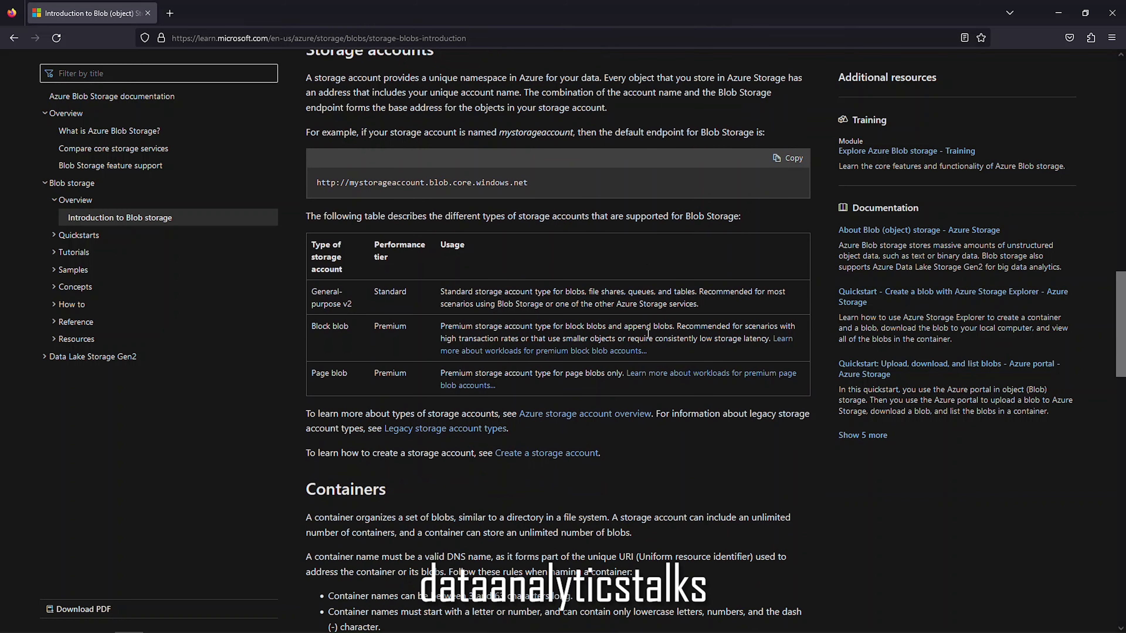
{"action": "scroll", "coordinate": [645, 333], "scroll_direction": "down", "scroll_amount": 4}
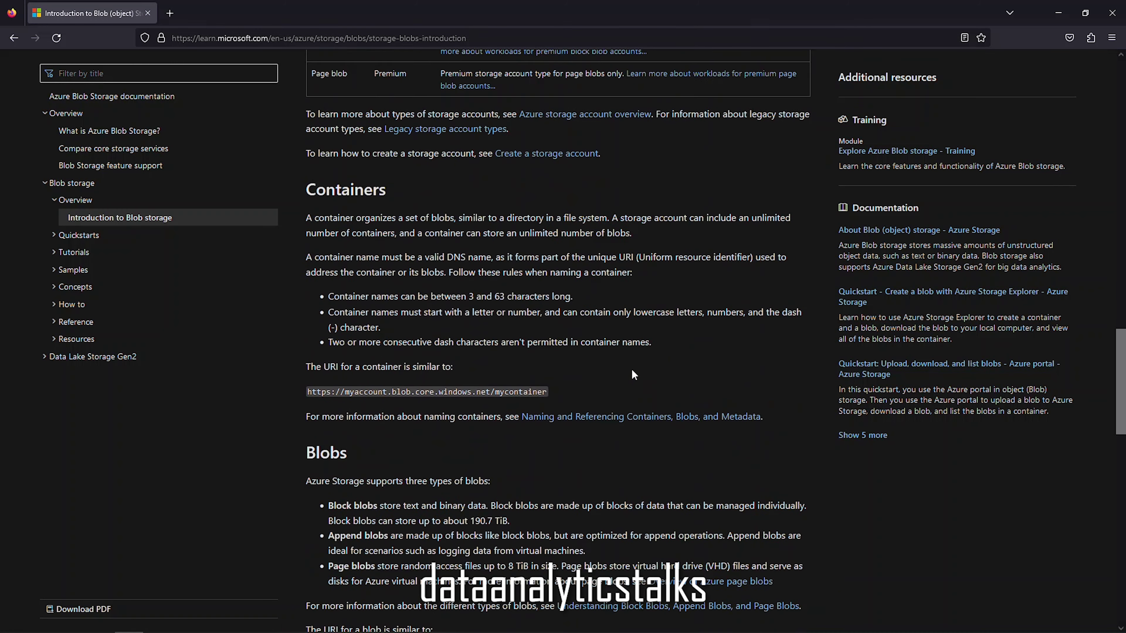
{"action": "scroll", "coordinate": [634, 373], "scroll_direction": "down", "scroll_amount": 10}
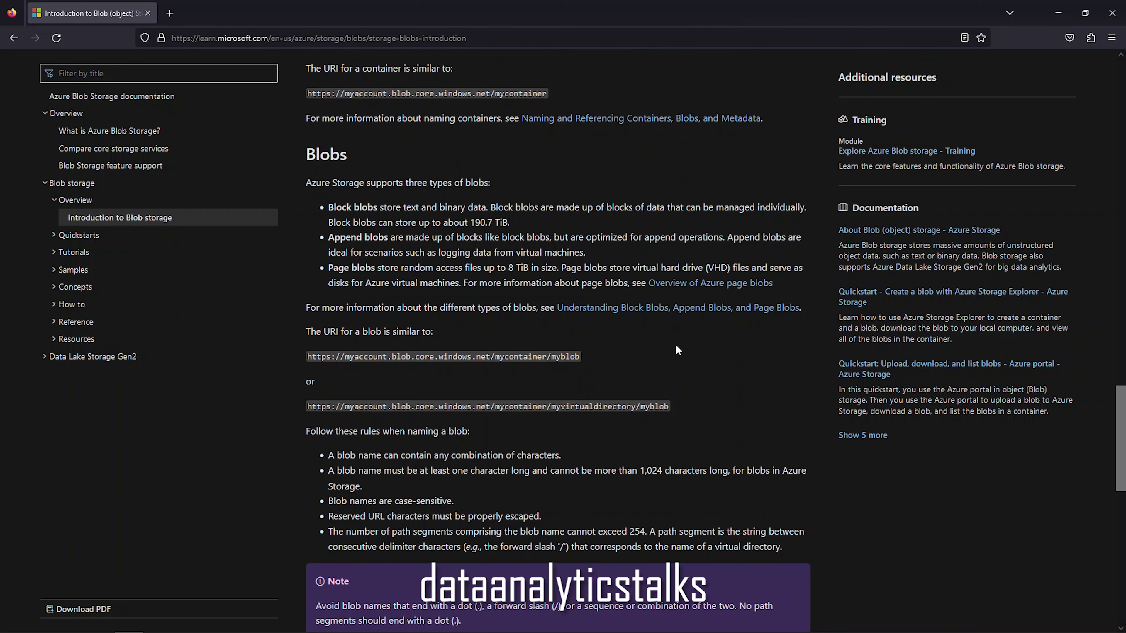
{"action": "scroll", "coordinate": [673, 345], "scroll_direction": "down", "scroll_amount": 6}
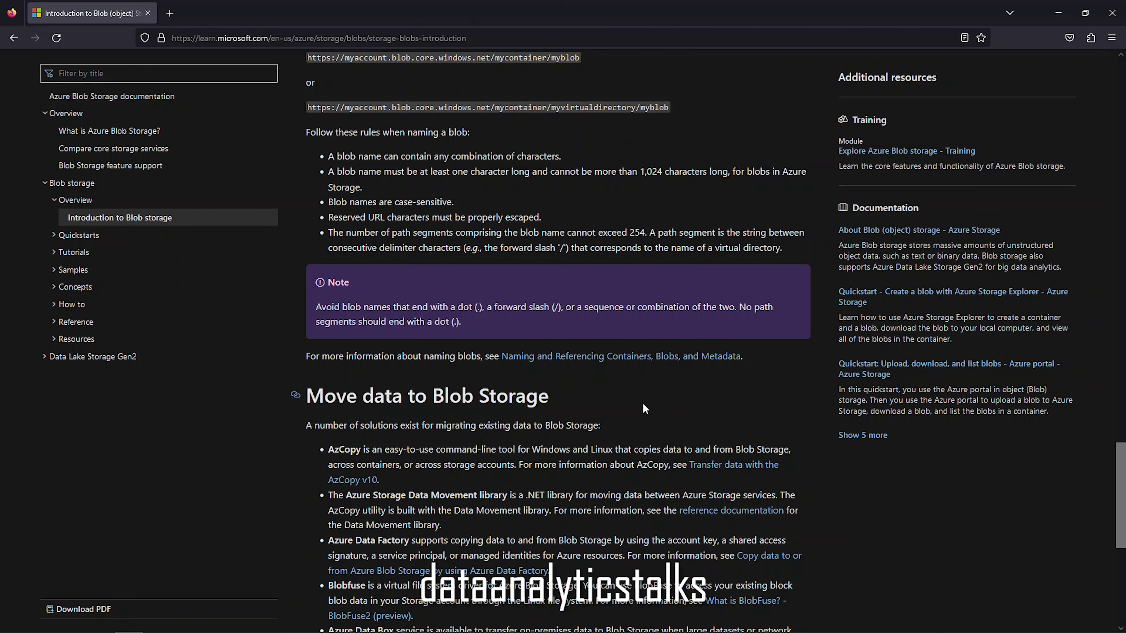
{"action": "scroll", "coordinate": [645, 408], "scroll_direction": "down", "scroll_amount": 5}
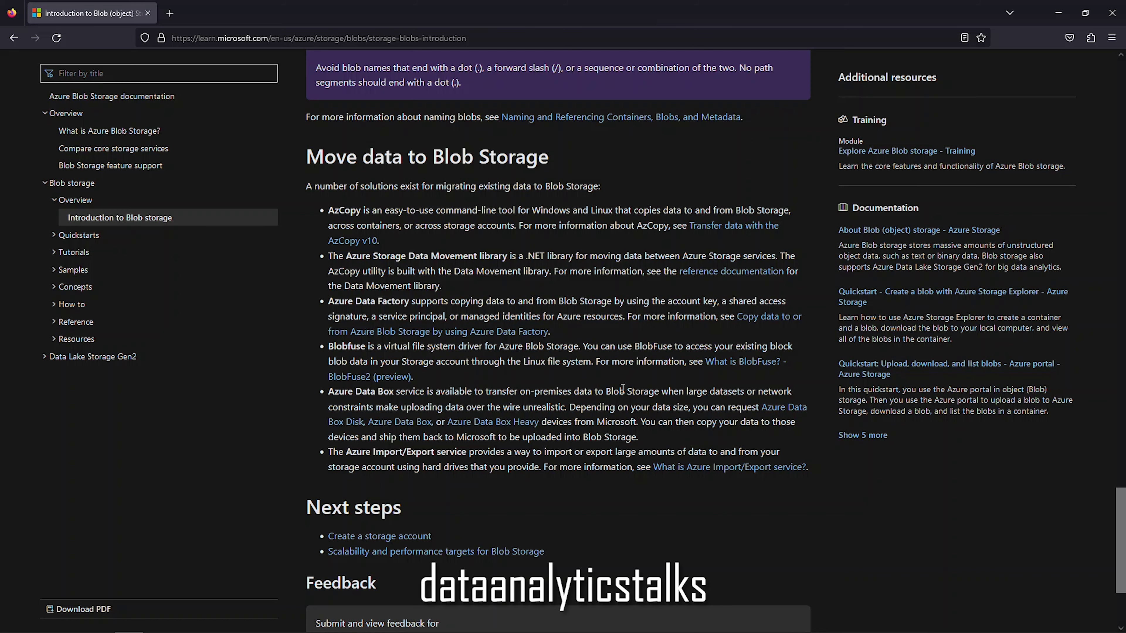
{"action": "scroll", "coordinate": [623, 389], "scroll_direction": "down", "scroll_amount": 1}
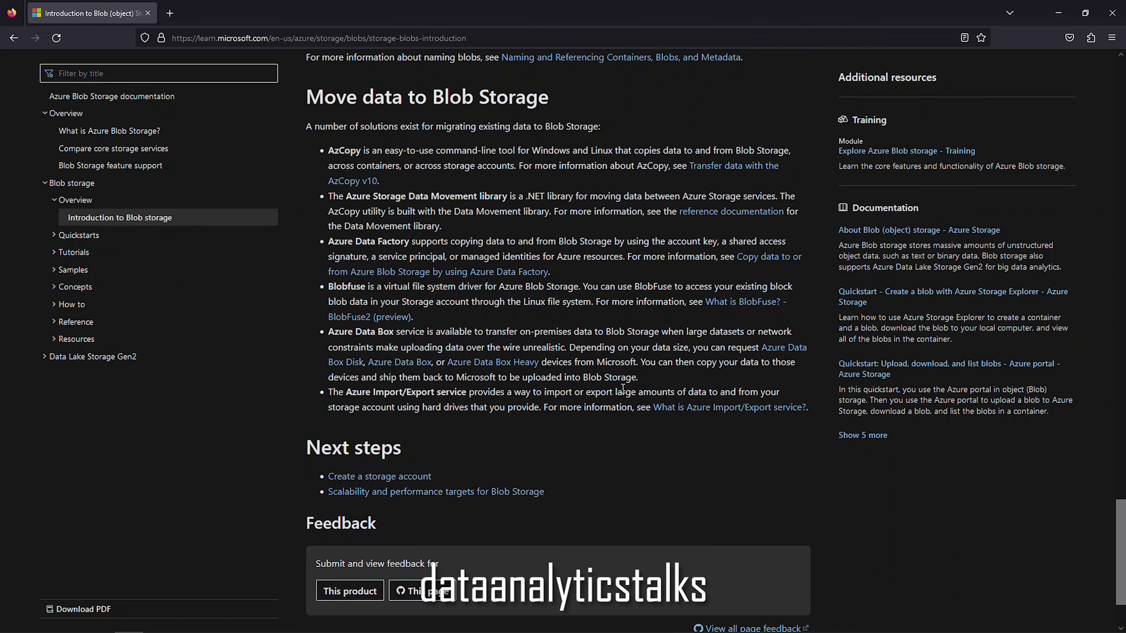
{"action": "scroll", "coordinate": [623, 389], "scroll_direction": "down", "scroll_amount": 2}
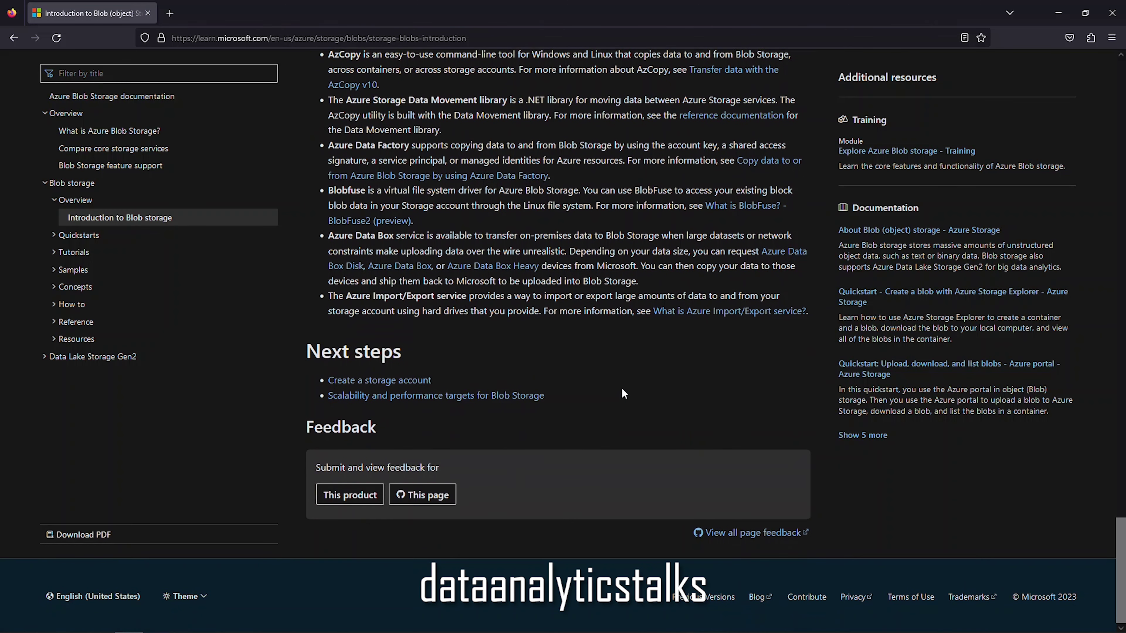
- Expand the Tutorials, Samples and How to sections of the Blob storage documentation contents and look through their topics
{"action": "left_click", "coordinate": [68, 254]}
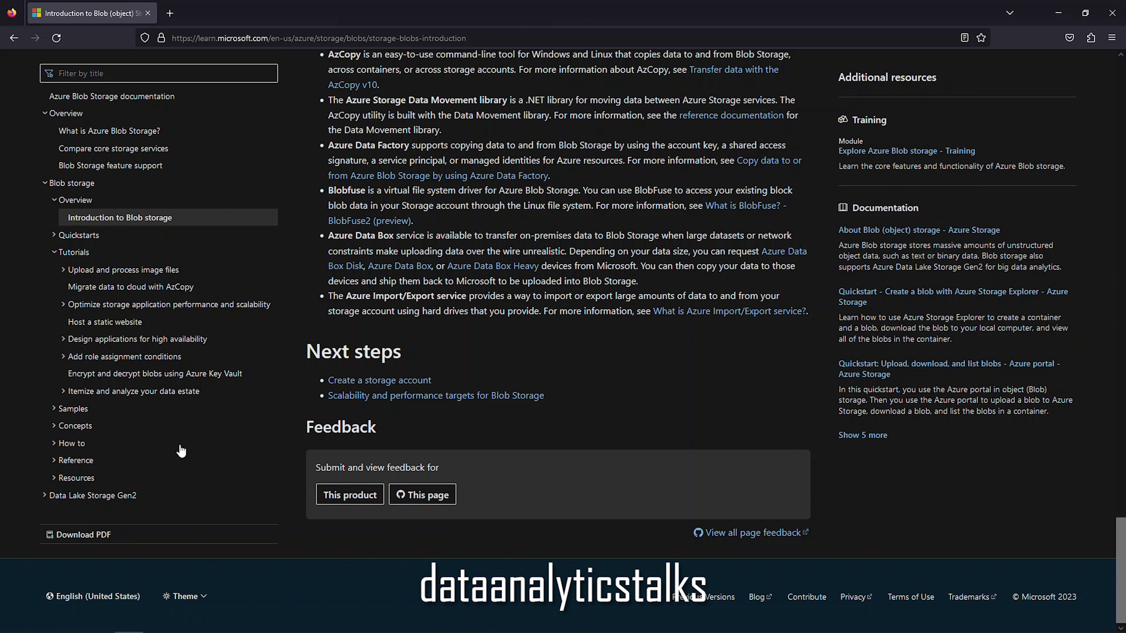
{"action": "left_click", "coordinate": [53, 412]}
{"action": "scroll", "coordinate": [191, 425], "scroll_direction": "down", "scroll_amount": 1}
{"action": "scroll", "coordinate": [192, 425], "scroll_direction": "down", "scroll_amount": 3}
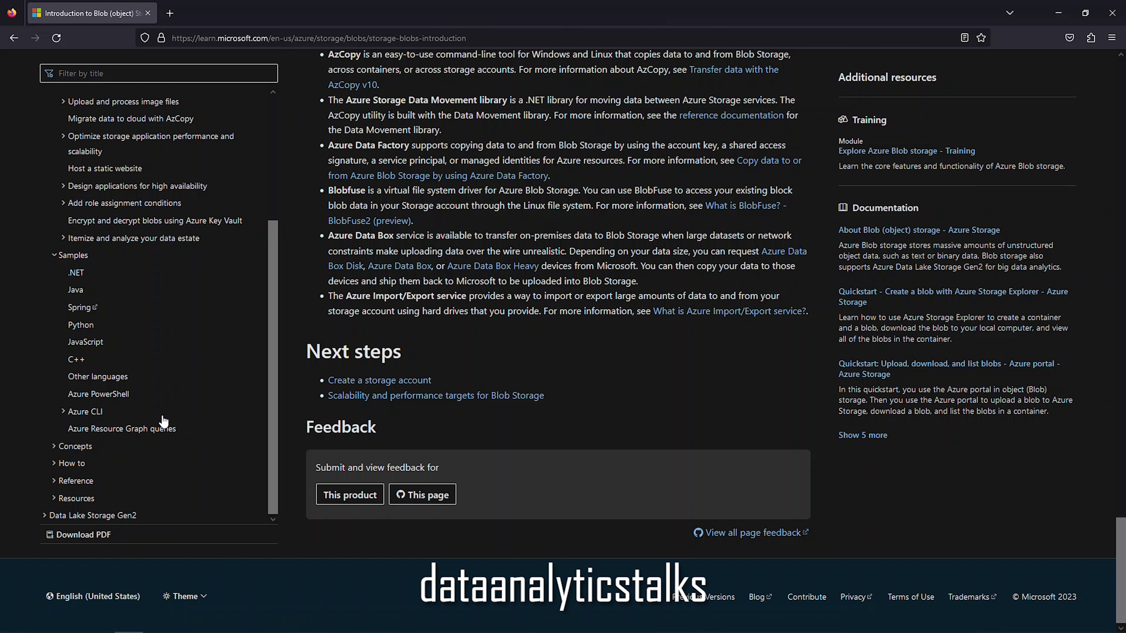
{"action": "left_click", "coordinate": [55, 464]}
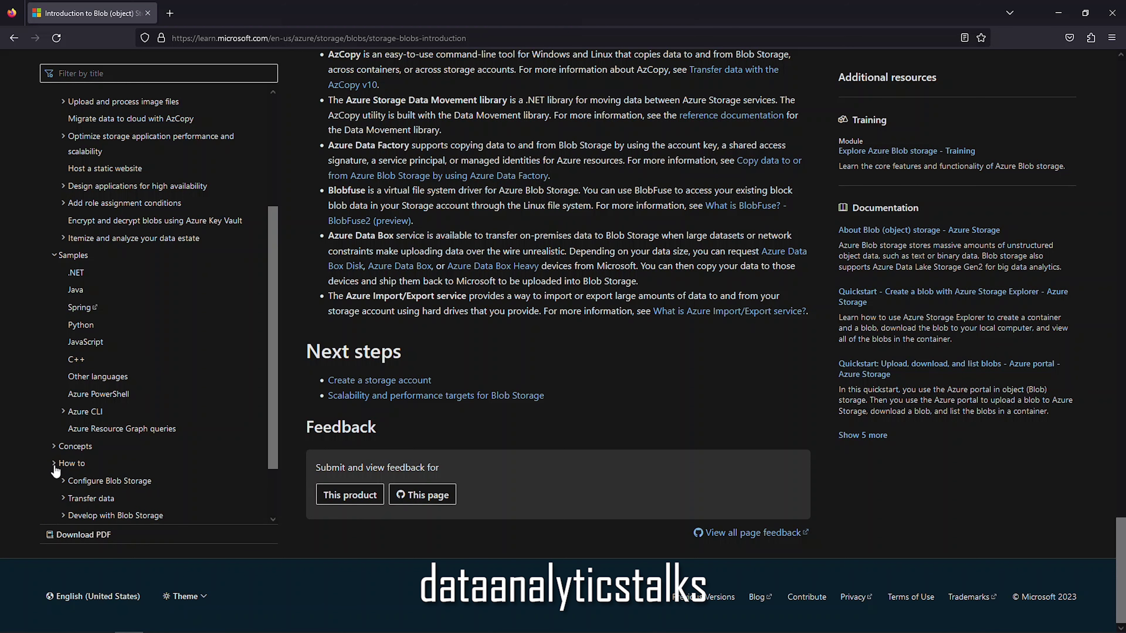
{"action": "scroll", "coordinate": [195, 430], "scroll_direction": "down", "scroll_amount": 2}
- Revisit the article's data migration, blob types and container naming sections, back up to the table of supported storage account types
{"action": "scroll", "coordinate": [577, 364], "scroll_direction": "up", "scroll_amount": 7}
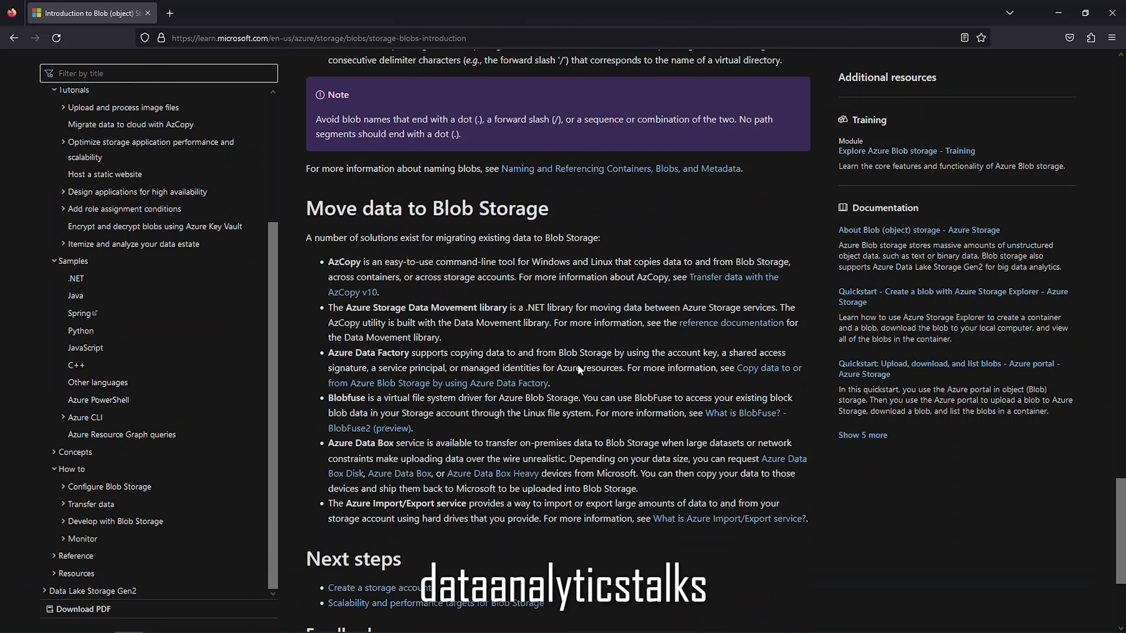
{"action": "scroll", "coordinate": [632, 372], "scroll_direction": "up", "scroll_amount": 8}
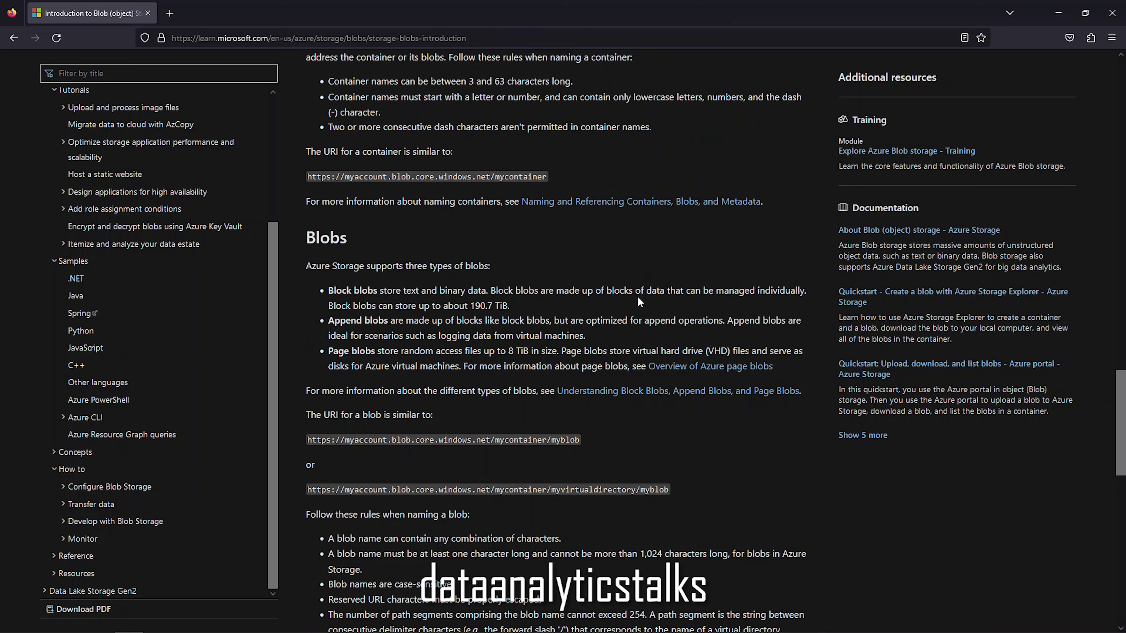
{"action": "scroll", "coordinate": [607, 245], "scroll_direction": "up", "scroll_amount": 4}
{"action": "scroll", "coordinate": [635, 293], "scroll_direction": "up", "scroll_amount": 9}
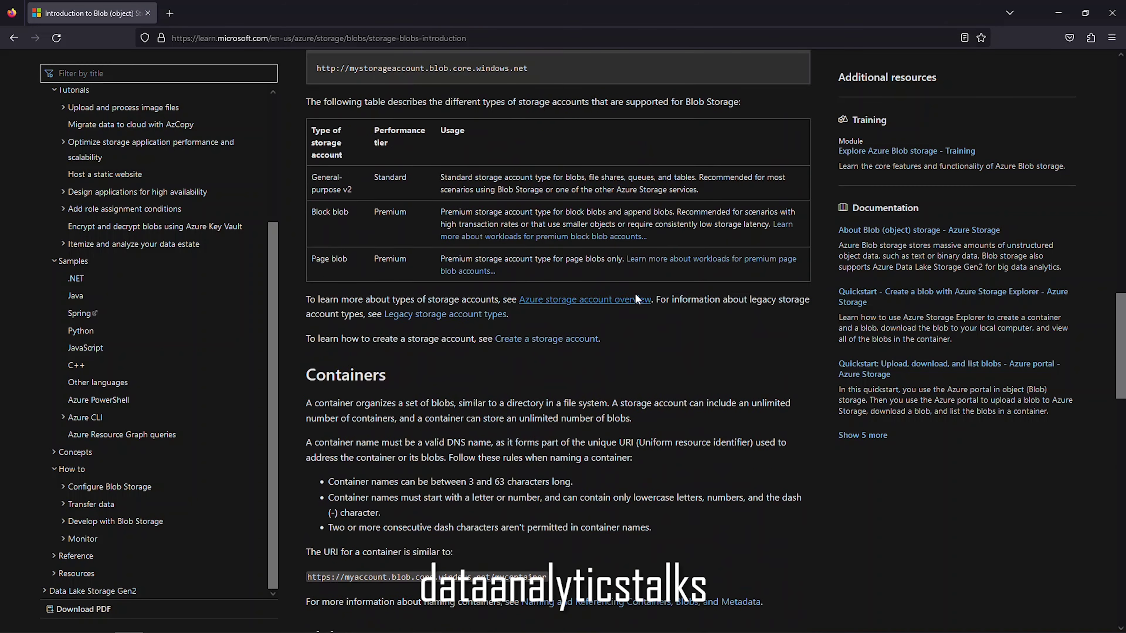